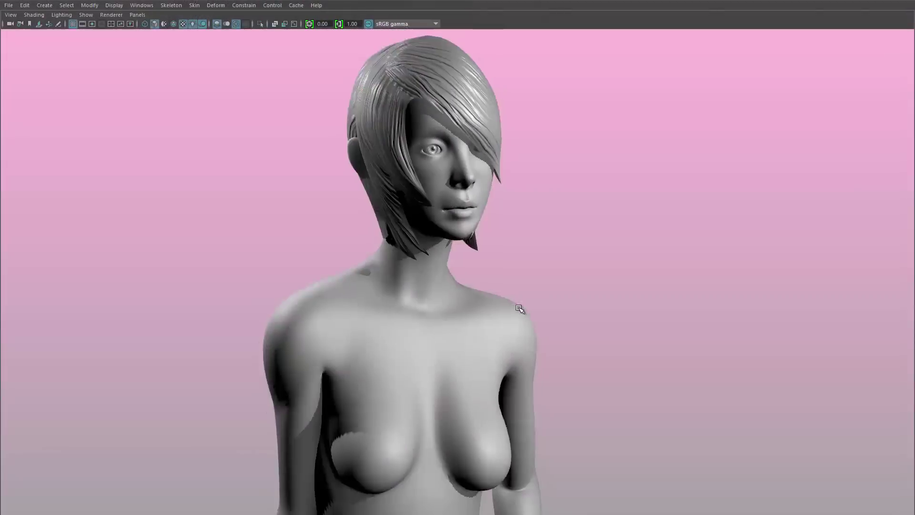
- Hide the hair mesh covering the character's head
{"action": "right_click_drag", "start_coordinate": [353, 322], "coordinate": [493, 302], "text": "alt"}
{"action": "left_click", "coordinate": [520, 288]}
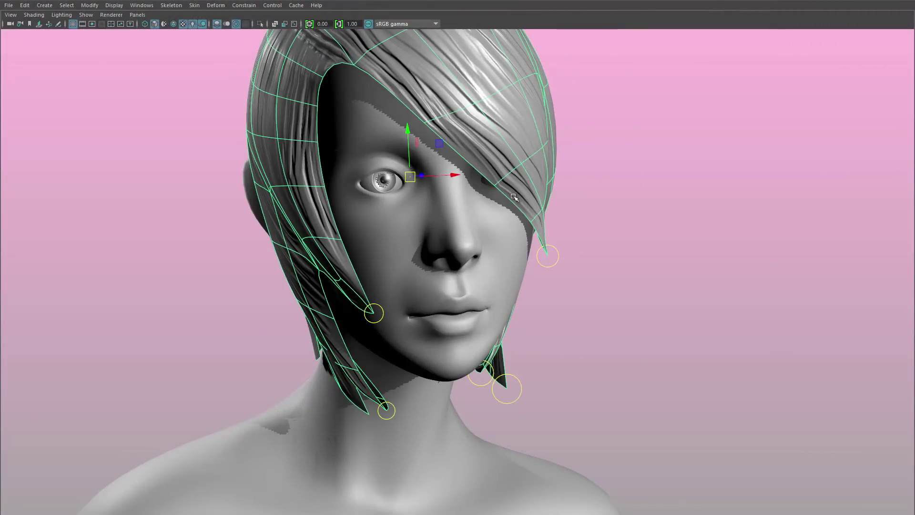
{"action": "key", "text": "ctrl+h"}
- Examine the edge flow of the head mesh around the nose, cheeks, mouth and eyes from several angles
{"action": "left_click", "coordinate": [482, 292]}
{"action": "left_click_drag", "start_coordinate": [553, 311], "coordinate": [493, 345], "text": "alt"}
{"action": "right_click_drag", "start_coordinate": [484, 362], "coordinate": [529, 362], "text": "alt"}
{"action": "key", "text": "F10"}
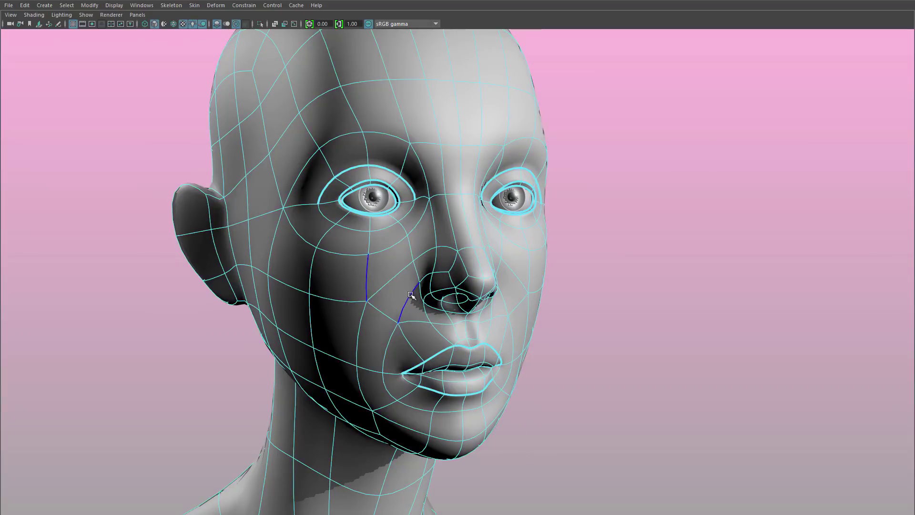
{"action": "mouse_move", "coordinate": [421, 322]}
{"action": "left_mouse_down", "text": "alt"}
{"action": "mouse_move", "coordinate": [367, 265]}
{"action": "mouse_move", "coordinate": [413, 328]}
{"action": "left_mouse_up", "text": "alt"}
{"action": "key", "text": "q"}
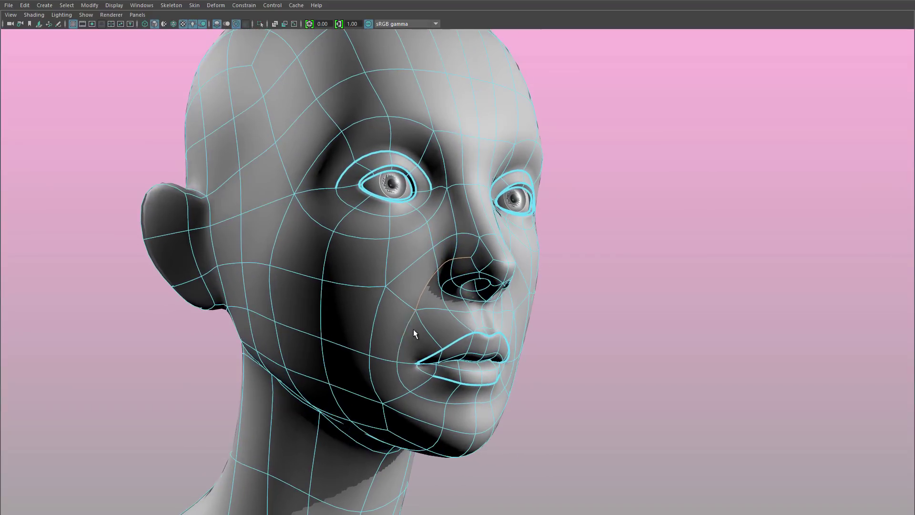
{"action": "left_click_drag", "start_coordinate": [514, 402], "coordinate": [429, 325], "text": "alt"}
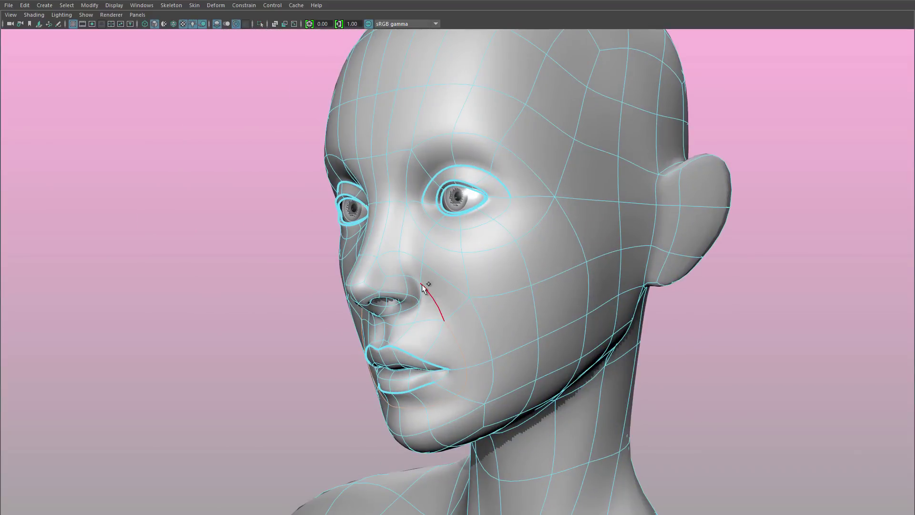
{"action": "left_click_drag", "start_coordinate": [481, 337], "coordinate": [450, 205], "text": "alt"}
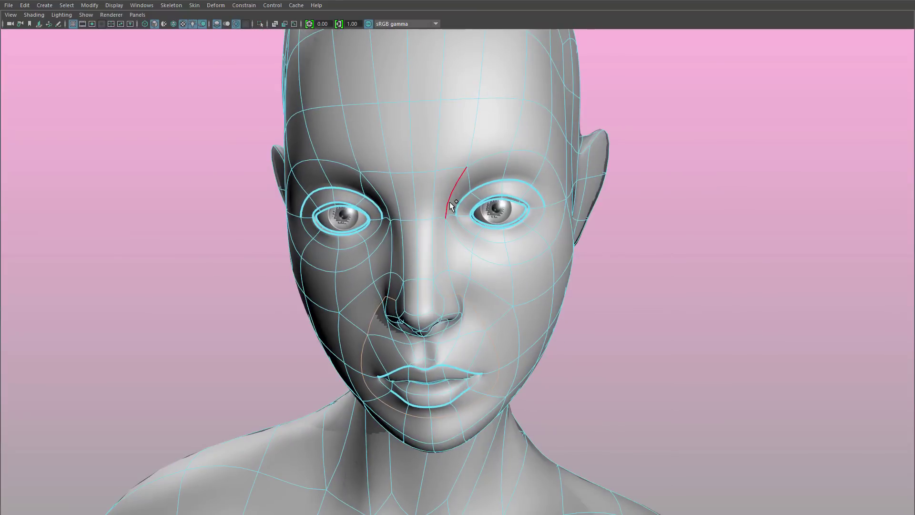
{"action": "left_click_drag", "start_coordinate": [524, 233], "coordinate": [488, 321], "text": "alt"}
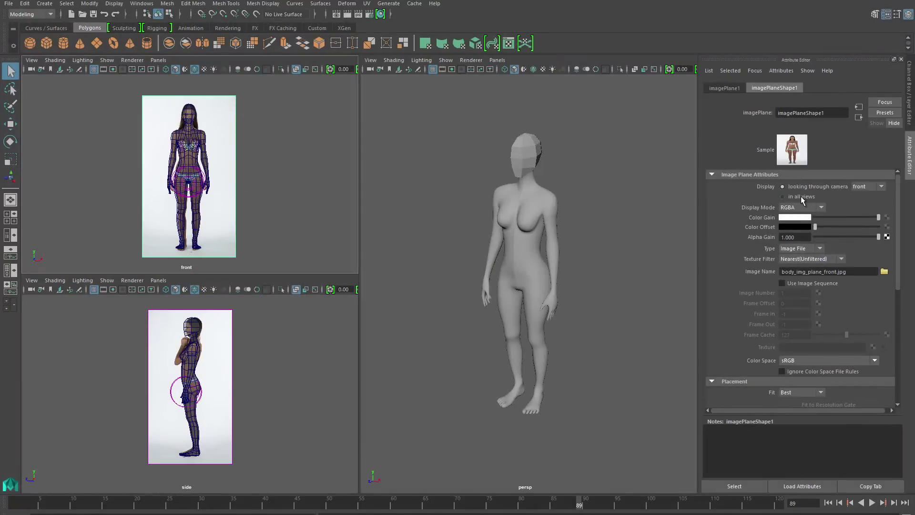
- Display the front and side body image planes in all views and move them clear of the body mesh
{"action": "left_click", "coordinate": [782, 196]}
{"action": "left_click_drag", "start_coordinate": [548, 247], "coordinate": [562, 170], "text": "alt"}
{"action": "key", "text": "w"}
{"action": "left_click", "coordinate": [477, 224]}
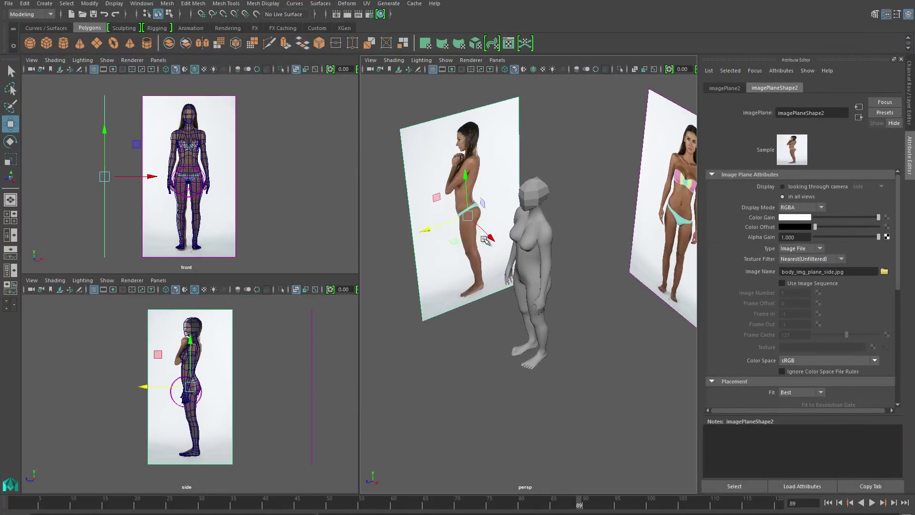
{"action": "left_click_drag", "start_coordinate": [481, 236], "coordinate": [455, 215]}
- Import head_img_plane_front.jpg as an image plane in the front view
{"action": "left_click", "coordinate": [58, 72]}
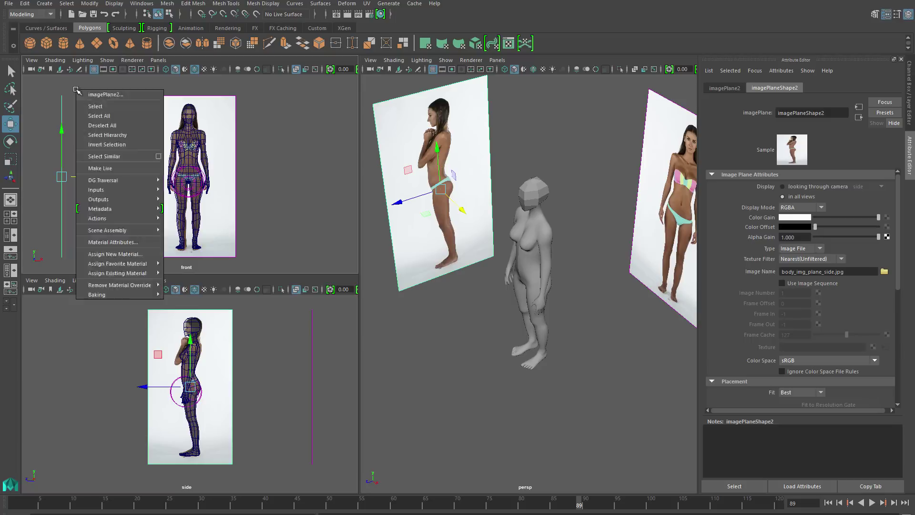
{"action": "left_click", "coordinate": [93, 93]}
{"action": "double_click", "coordinate": [222, 145]}
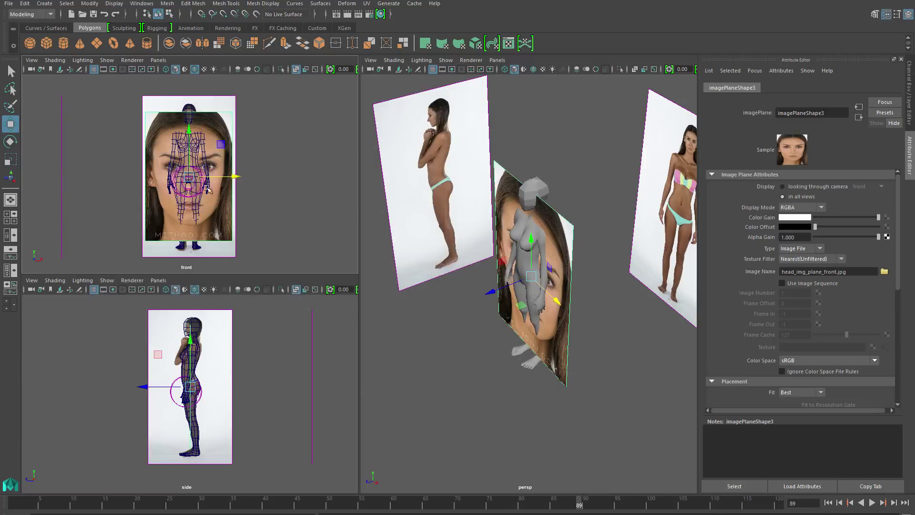
- Scale the head image plane down to head size and raise it over the face of the body reference
{"action": "key", "text": "r"}
{"action": "left_click_drag", "start_coordinate": [208, 189], "coordinate": [181, 191]}
{"action": "key", "text": "w"}
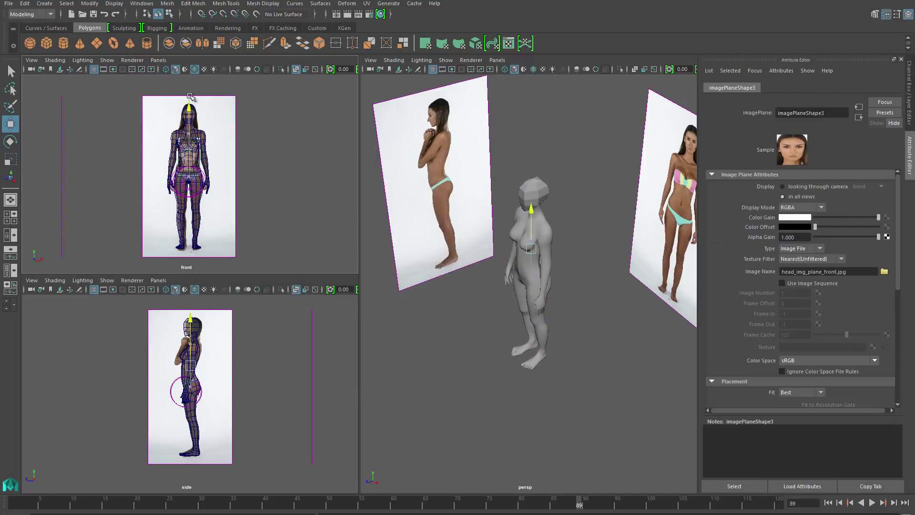
{"action": "left_click_drag", "start_coordinate": [189, 97], "coordinate": [190, 81]}
{"action": "scroll", "coordinate": [190, 81], "scroll_direction": "up", "scroll_amount": 5}
{"action": "scroll", "coordinate": [191, 138], "scroll_direction": "down", "scroll_amount": 3}
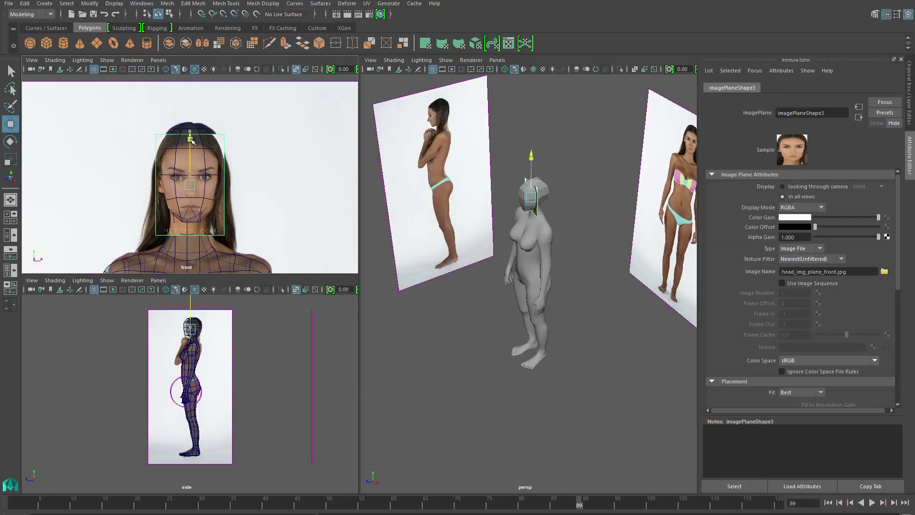
- Fit the head image plane to the body photo's head and set its alpha gain to about 0.351
{"action": "scroll", "coordinate": [345, 182], "scroll_direction": "up", "scroll_amount": 4}
{"action": "left_click_drag", "start_coordinate": [228, 193], "coordinate": [248, 193]}
{"action": "key", "text": "ctrl+z"}
{"action": "left_click_drag", "start_coordinate": [845, 240], "coordinate": [849, 238]}
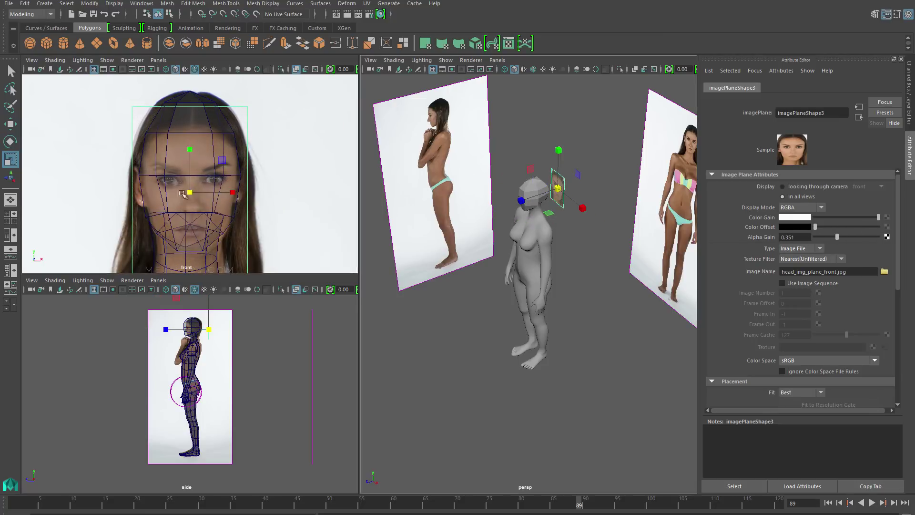
- Create a polygon cylinder with Rotate X set to 90 and 8 axis subdivisions
{"action": "right_click_drag", "start_coordinate": [582, 302], "coordinate": [527, 302], "text": "shift"}
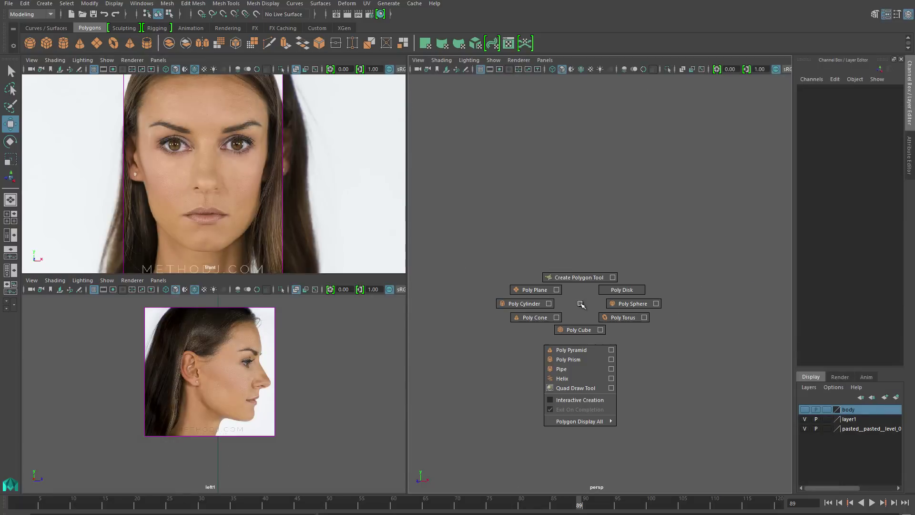
{"action": "key", "text": "e"}
{"action": "left_click_drag", "start_coordinate": [591, 350], "coordinate": [589, 398]}
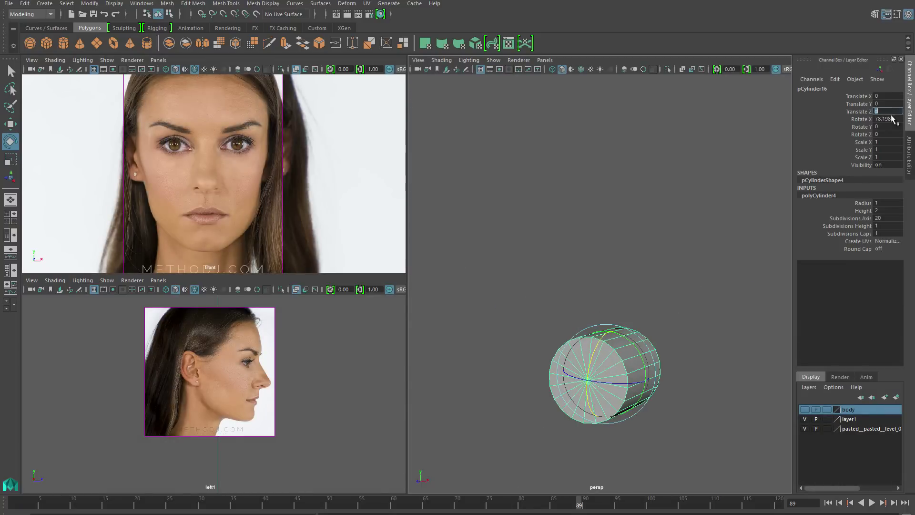
{"action": "type", "text": "90"}
{"action": "key", "text": "Return"}
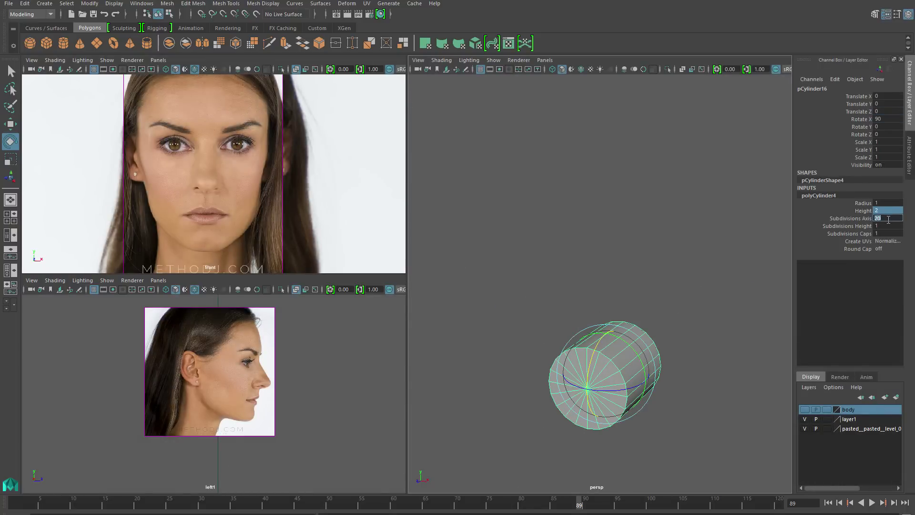
{"action": "left_click", "coordinate": [890, 218]}
{"action": "type", "text": "8"}
{"action": "key", "text": "Return"}
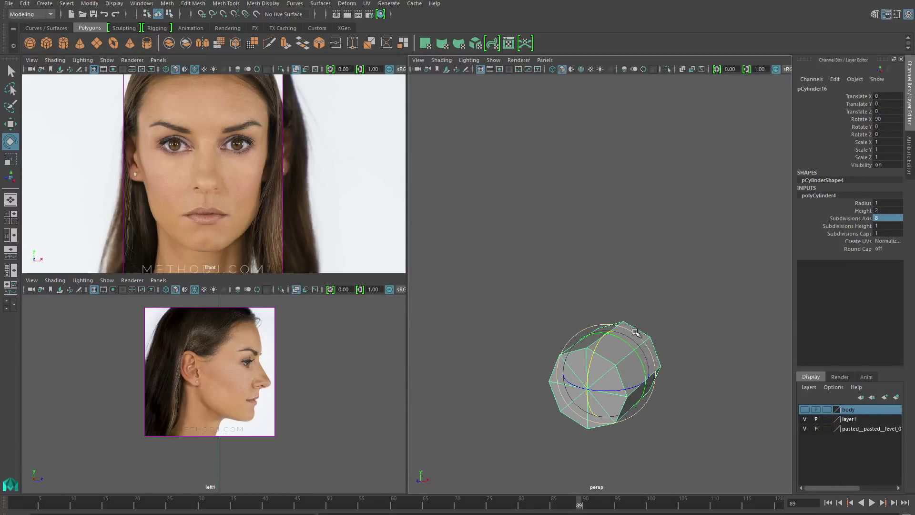
- Scale the eight-sided cylinder to about 0.197 and centre it over one eye in the front view
{"action": "key", "text": "w"}
{"action": "scroll", "coordinate": [214, 190], "scroll_direction": "down", "scroll_amount": 3}
{"action": "left_click_drag", "start_coordinate": [205, 224], "coordinate": [217, 186]}
{"action": "key", "text": "f"}
{"action": "key", "text": "r"}
{"action": "key", "text": "w"}
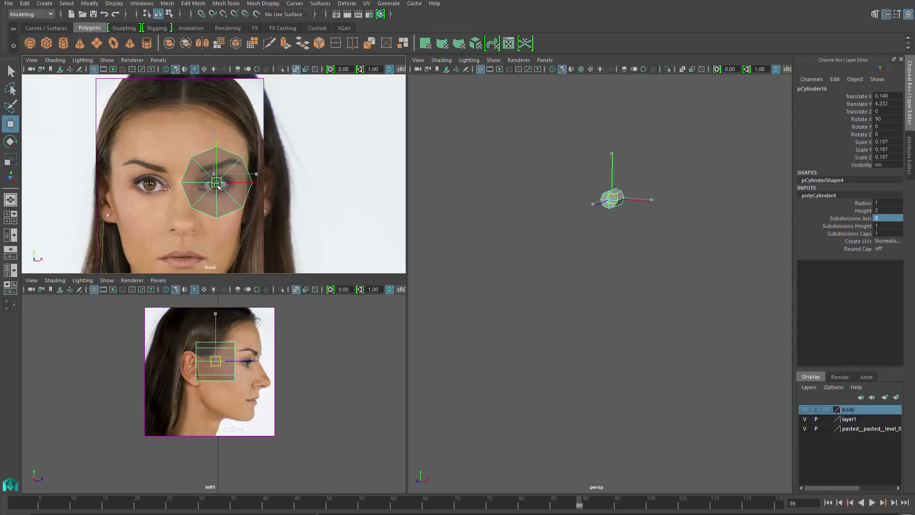
{"action": "middle_click_drag", "start_coordinate": [279, 225], "coordinate": [314, 196], "text": "alt"}
- Create a second polygon cylinder with Rotate X set to 90 and 12 axis subdivisions
{"action": "left_click", "coordinate": [614, 241]}
{"action": "right_click_drag", "start_coordinate": [615, 247], "coordinate": [563, 254], "text": "shift"}
{"action": "key", "text": "e"}
{"action": "left_click_drag", "start_coordinate": [605, 334], "coordinate": [884, 123]}
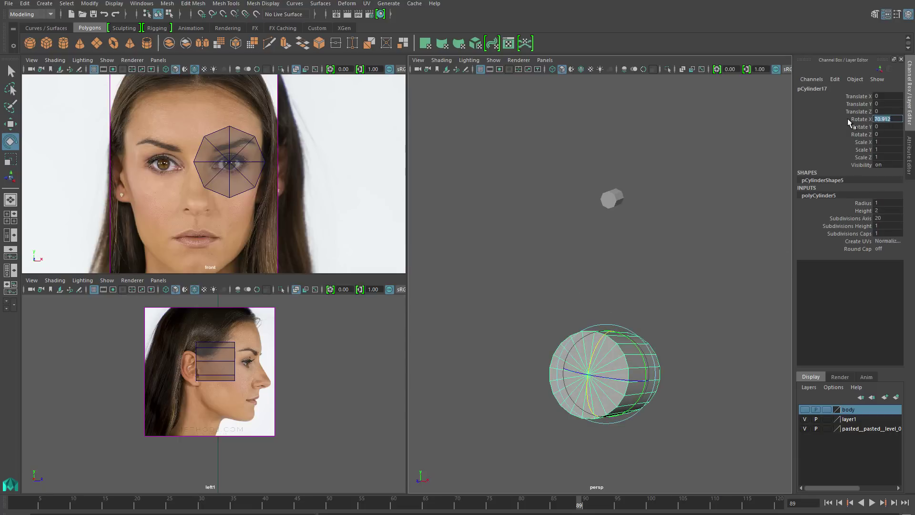
{"action": "type", "text": "90"}
{"action": "key", "text": "Return"}
{"action": "type", "text": "12"}
{"action": "key", "text": "Return"}
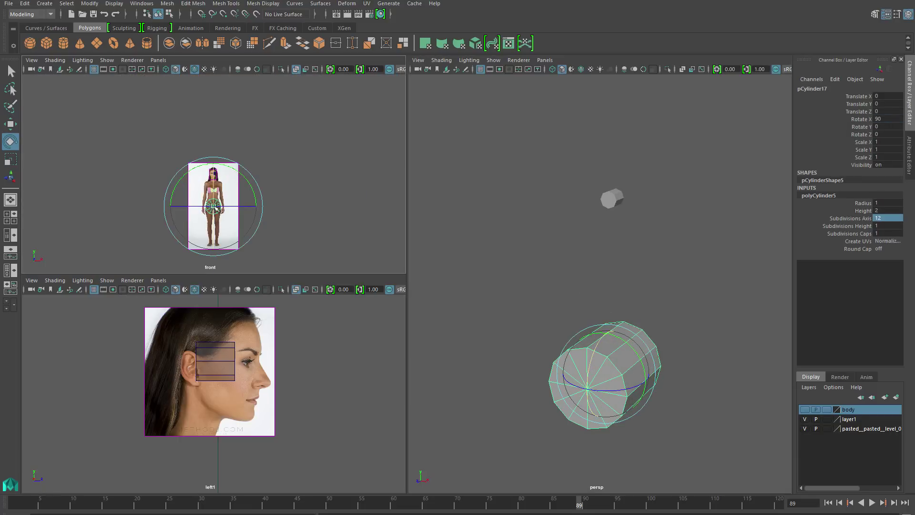
- Scale the twelve-sided cylinder to about 0.242 and centre it over the mouth in the front view
{"action": "key", "text": "w"}
{"action": "left_click_drag", "start_coordinate": [208, 212], "coordinate": [214, 178]}
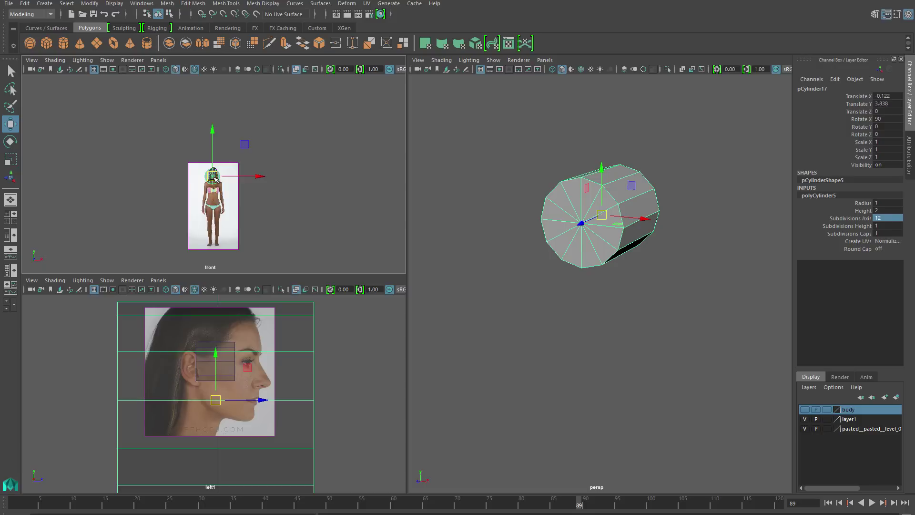
{"action": "key", "text": "f"}
{"action": "key", "text": "r"}
{"action": "mouse_move", "coordinate": [189, 215]}
{"action": "left_mouse_down"}
{"action": "mouse_move", "coordinate": [160, 240]}
{"action": "mouse_move", "coordinate": [203, 216]}
{"action": "left_mouse_up"}
{"action": "key", "text": "w"}
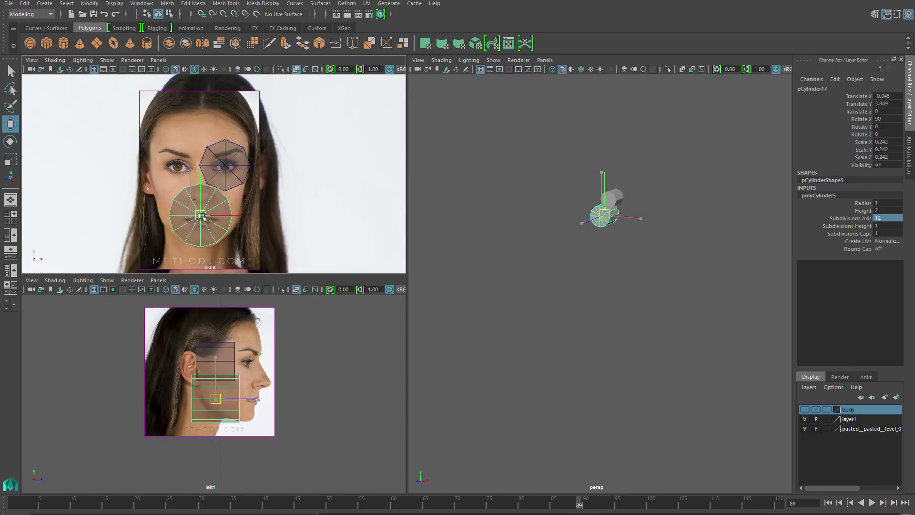
- Move the mouth cylinder forward to about Z 0.18 and bring the eye cylinder forward to the eye in the side view
{"action": "scroll", "coordinate": [202, 217], "scroll_direction": "up", "scroll_amount": 3}
{"action": "left_click_drag", "start_coordinate": [265, 400], "coordinate": [283, 399]}
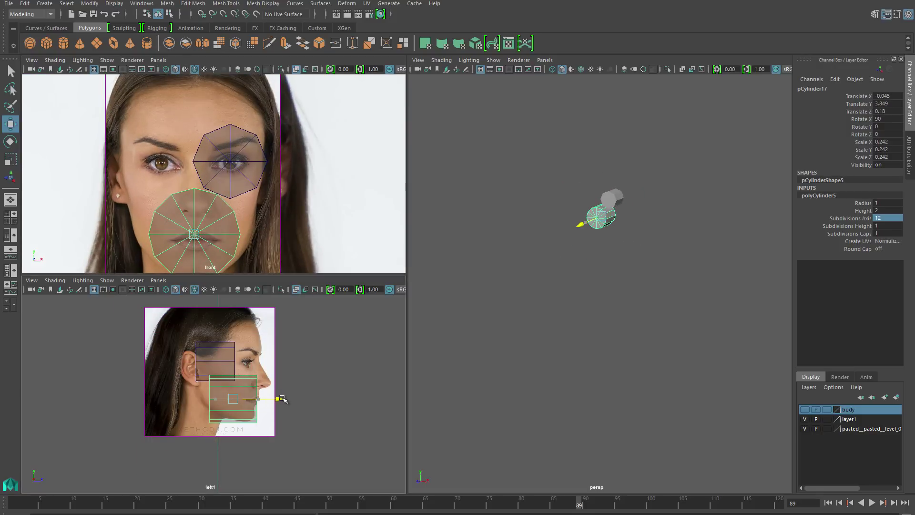
{"action": "left_click", "coordinate": [227, 349]}
{"action": "left_click_drag", "start_coordinate": [264, 361], "coordinate": [275, 362]}
- Combine the eye and mouth cylinders into one mesh
{"action": "left_click", "coordinate": [259, 396], "text": "shift"}
{"action": "right_click_drag", "start_coordinate": [654, 327], "coordinate": [634, 471], "text": "shift"}
{"action": "key", "text": "f"}
{"action": "left_click_drag", "start_coordinate": [586, 248], "coordinate": [608, 243], "text": "alt"}
{"action": "key", "text": "ctrl+z"}
{"action": "key", "text": "ctrl+z"}
{"action": "key", "text": "ctrl+z"}
{"action": "key", "text": "ctrl+z"}
{"action": "key", "text": "ctrl+z"}
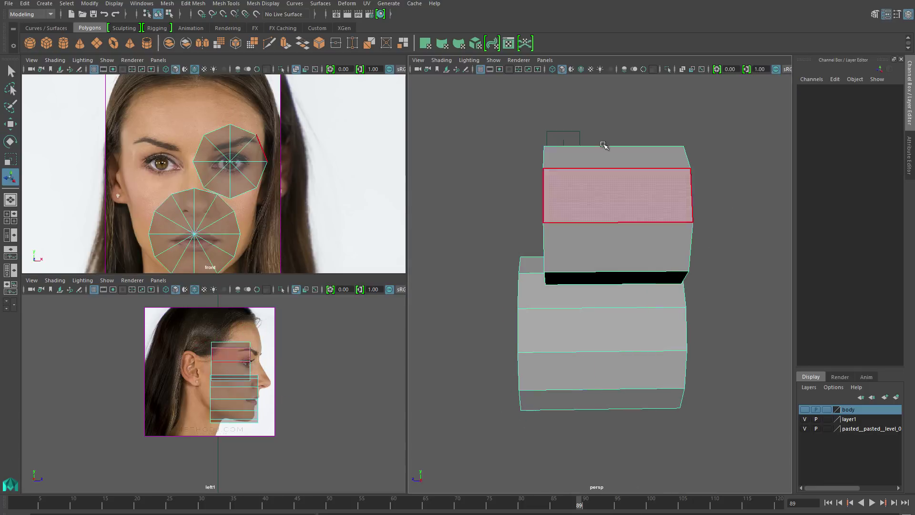
- Reduce the mesh to its two front caps and delete the mouth disc's half on the negative X side
{"action": "left_click_drag", "start_coordinate": [435, 258], "coordinate": [555, 463]}
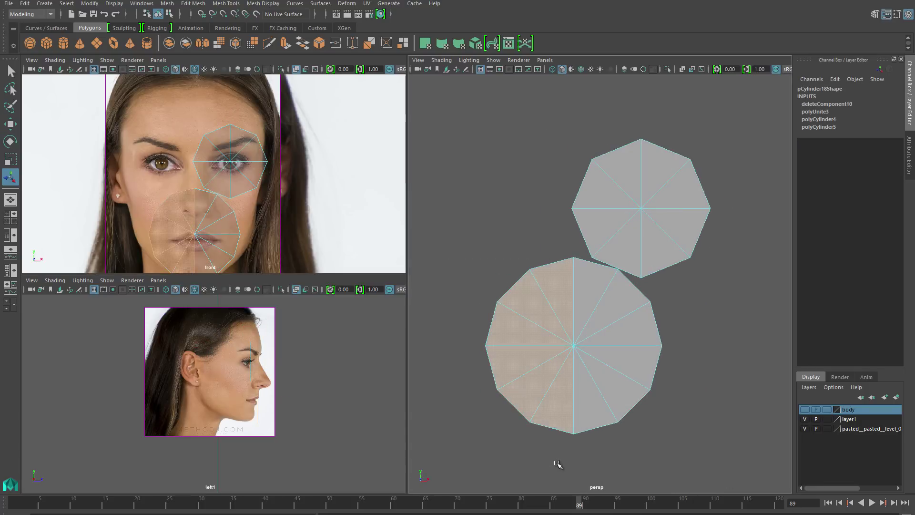
{"action": "key", "text": "Delete"}
{"action": "key", "text": "F8"}
- Snap the pivot to the mouth disc's centre edge and mirror the mesh as an instance with Scale X -1
{"action": "key", "text": "w"}
{"action": "scroll", "coordinate": [611, 323], "scroll_direction": "down", "scroll_amount": 3}
{"action": "key", "text": "v"}
{"action": "left_click_drag", "start_coordinate": [623, 380], "coordinate": [596, 292], "text": "alt"}
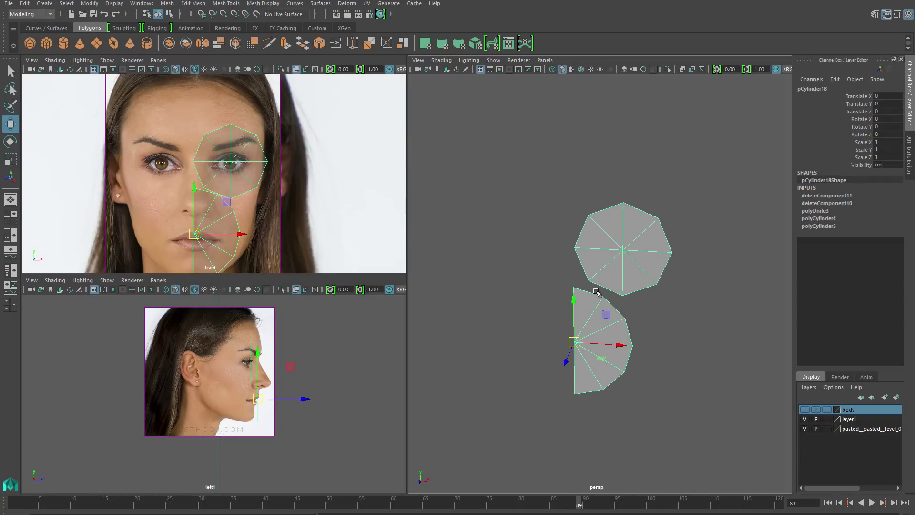
{"action": "left_click", "coordinate": [24, 4]}
{"action": "left_click", "coordinate": [62, 153]}
{"action": "scroll", "coordinate": [374, 202], "scroll_direction": "up", "scroll_amount": 4}
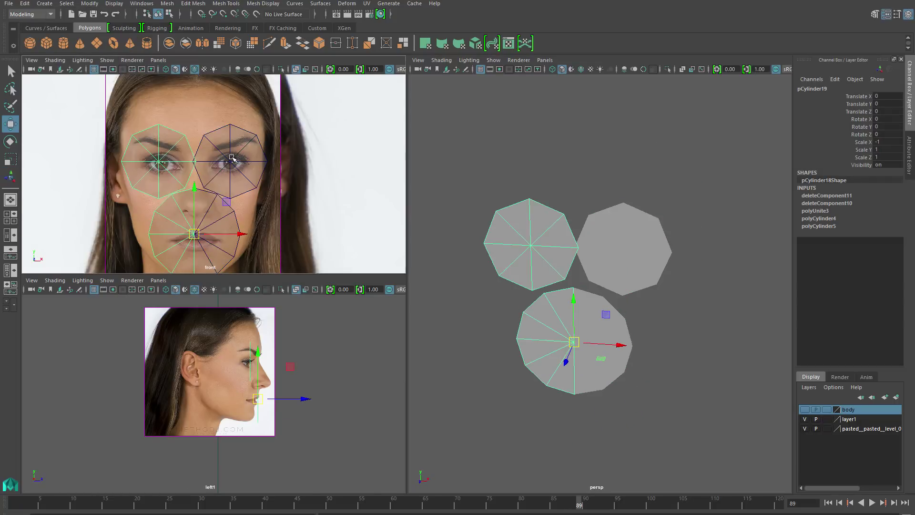
- Scale the eye disc's vertices down to about the size of the iris in the front view
{"action": "right_click_drag", "start_coordinate": [249, 147], "coordinate": [177, 121]}
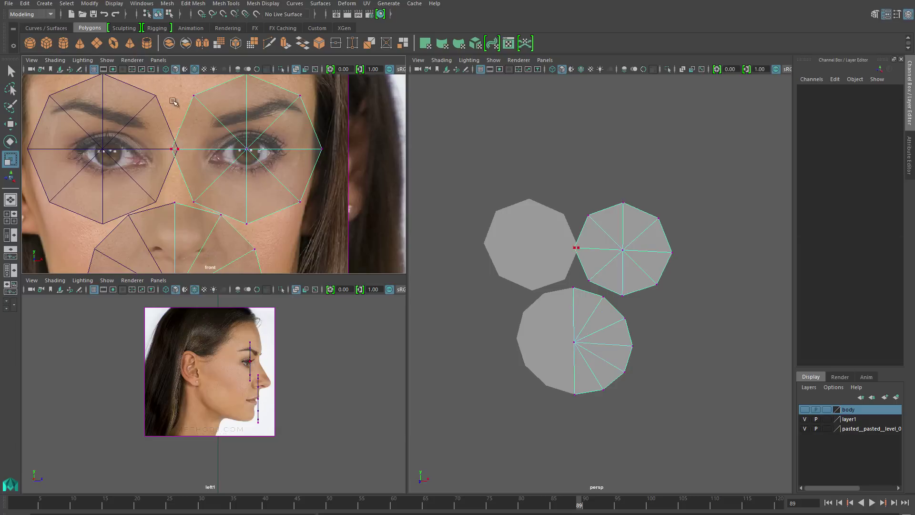
{"action": "middle_click_drag", "start_coordinate": [175, 102], "coordinate": [178, 99], "text": "alt"}
{"action": "left_click_drag", "start_coordinate": [269, 136], "coordinate": [238, 153]}
{"action": "scroll", "coordinate": [245, 158], "scroll_direction": "up", "scroll_amount": 3}
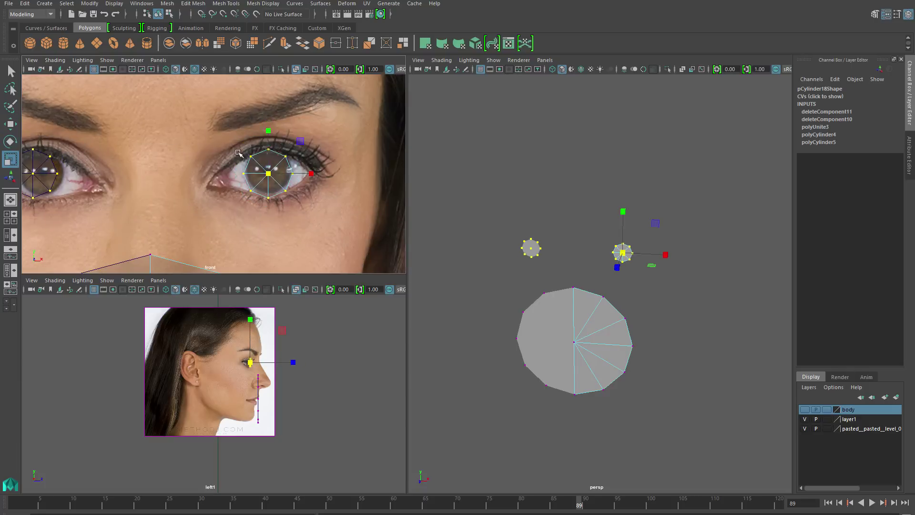
- Move the eye disc's side vertices to the inner and outer eye corners and pull them back in the side view
{"action": "key", "text": "w"}
{"action": "left_click_drag", "start_coordinate": [288, 177], "coordinate": [207, 183]}
{"action": "left_click_drag", "start_coordinate": [276, 148], "coordinate": [300, 198]}
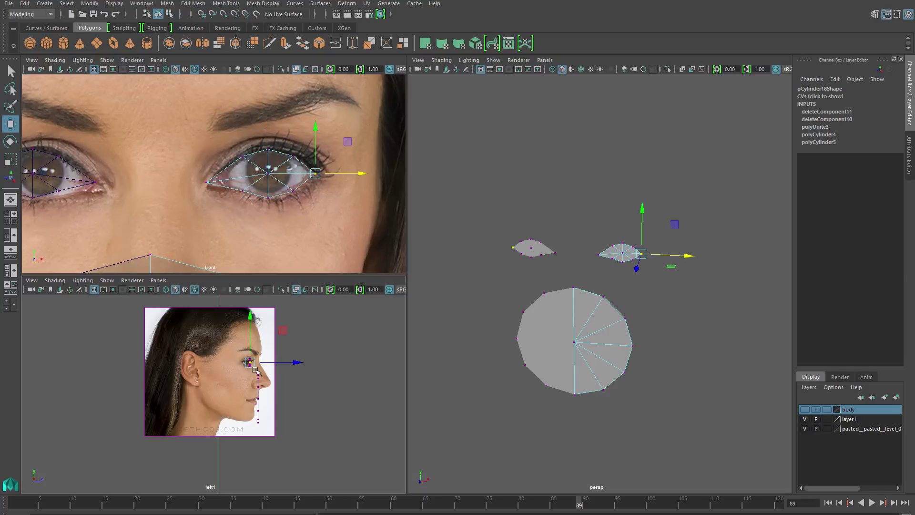
{"action": "scroll", "coordinate": [243, 364], "scroll_direction": "up", "scroll_amount": 5}
{"action": "left_click_drag", "start_coordinate": [239, 369], "coordinate": [204, 375]}
- Delete the eye mesh's radial edges, leaving only the vertical edge through the centre
{"action": "left_click_drag", "start_coordinate": [280, 138], "coordinate": [302, 196]}
{"action": "left_click_drag", "start_coordinate": [253, 146], "coordinate": [233, 198]}
{"action": "left_click_drag", "start_coordinate": [534, 286], "coordinate": [582, 270], "text": "alt"}
{"action": "key", "text": "Delete"}
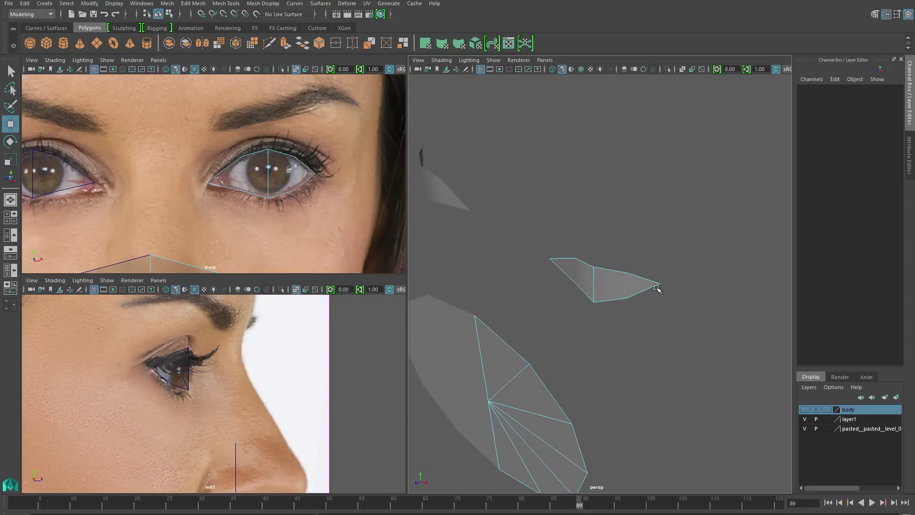
- Connect the eye mesh's upper and lower vertices with vertical edges on each side of the centre edge
{"action": "right_click_drag", "start_coordinate": [647, 328], "coordinate": [613, 401], "text": "shift"}
{"action": "scroll", "coordinate": [572, 299], "scroll_direction": "up", "scroll_amount": 3}
{"action": "left_click", "coordinate": [618, 383]}
{"action": "left_click_drag", "start_coordinate": [612, 400], "coordinate": [638, 181], "text": "alt"}
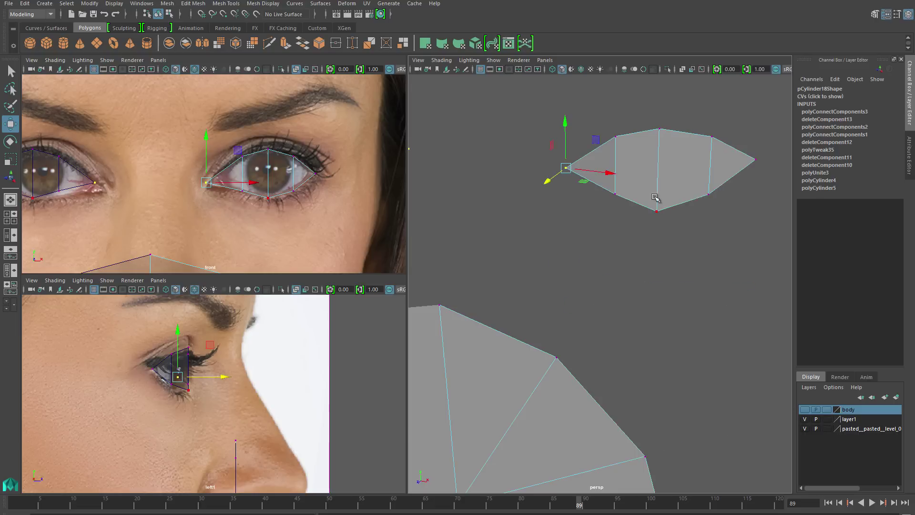
- Extrude the eye mesh's border edges and scale them outward into an eyelid ring
{"action": "left_click", "coordinate": [640, 179]}
{"action": "right_click_drag", "start_coordinate": [640, 179], "coordinate": [639, 187], "text": "shift"}
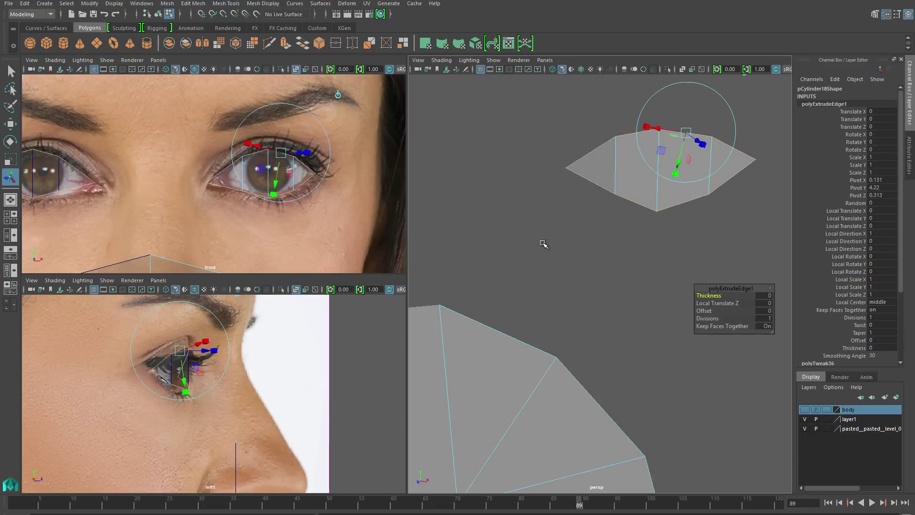
{"action": "left_click_drag", "start_coordinate": [270, 173], "coordinate": [345, 177]}
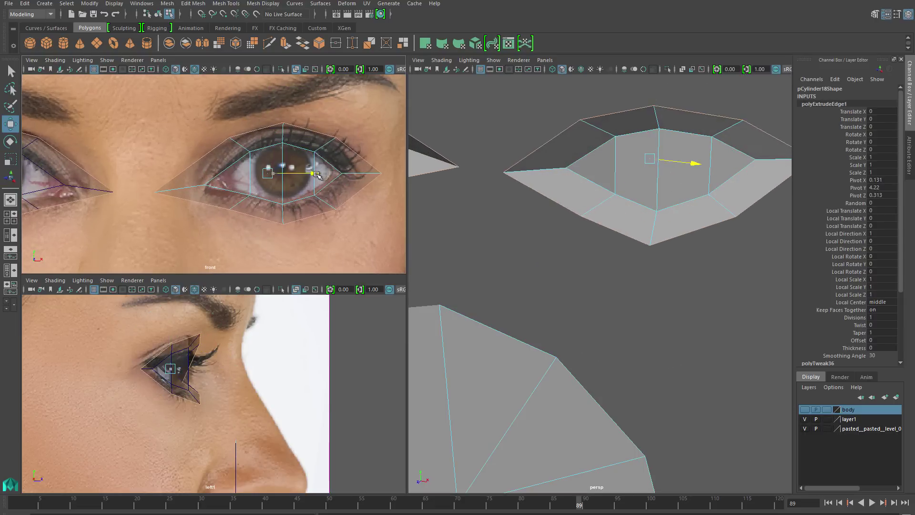
- Move the eyelid ring's outer corner outward and its three lower vertices down below the eye in the front view
{"action": "right_click_drag", "start_coordinate": [369, 174], "coordinate": [342, 175]}
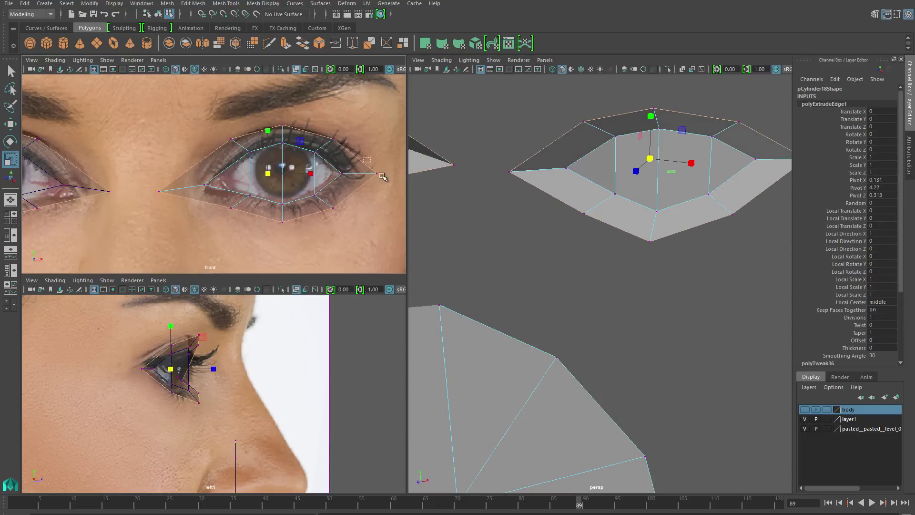
{"action": "left_click", "coordinate": [376, 174]}
{"action": "key", "text": "w"}
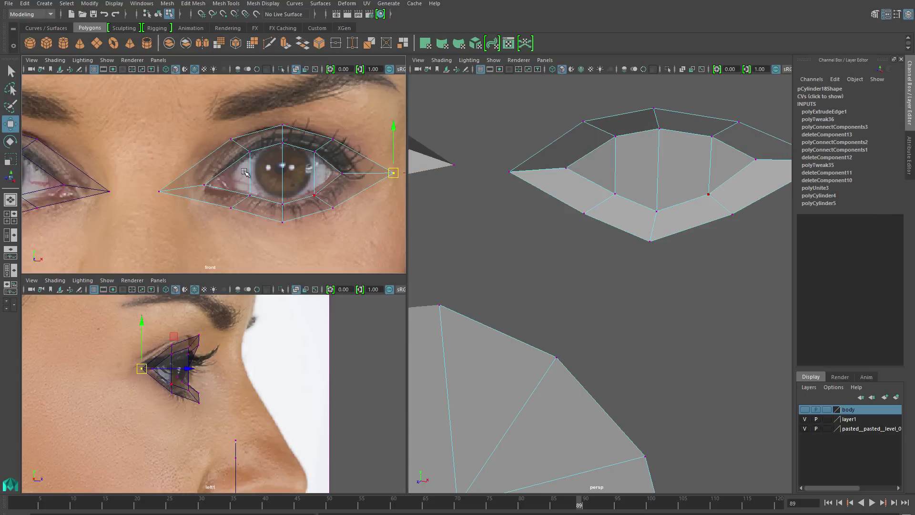
{"action": "left_click_drag", "start_coordinate": [234, 141], "coordinate": [234, 142]}
{"action": "left_click", "coordinate": [232, 208]}
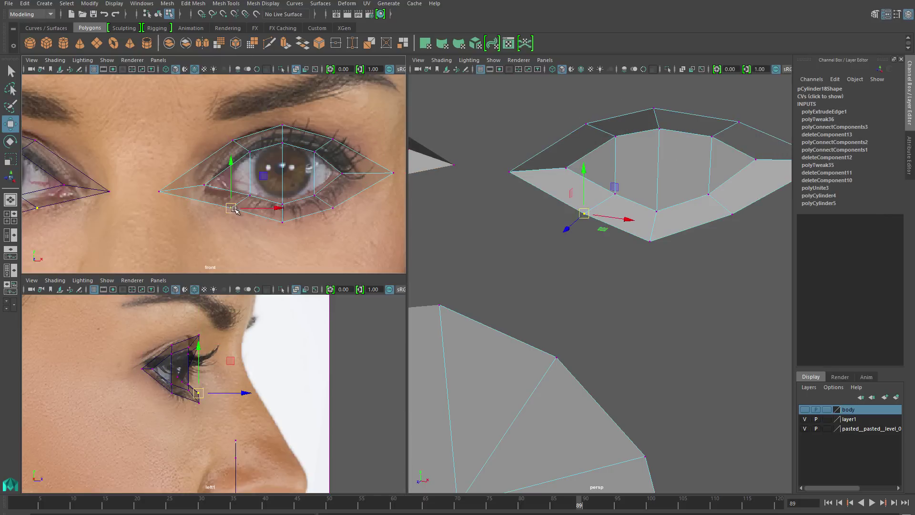
{"action": "left_click_drag", "start_coordinate": [231, 208], "coordinate": [232, 221]}
{"action": "left_click", "coordinate": [283, 222]}
{"action": "left_click_drag", "start_coordinate": [290, 222], "coordinate": [283, 241]}
{"action": "left_click", "coordinate": [332, 203]}
{"action": "left_click_drag", "start_coordinate": [333, 205], "coordinate": [335, 230]}
- Bring the eyelid ring's inner corner vertex closer to the eye and push it forward in the side view
{"action": "left_click_drag", "start_coordinate": [153, 170], "coordinate": [170, 207]}
{"action": "middle_click_drag", "start_coordinate": [172, 208], "coordinate": [196, 203]}
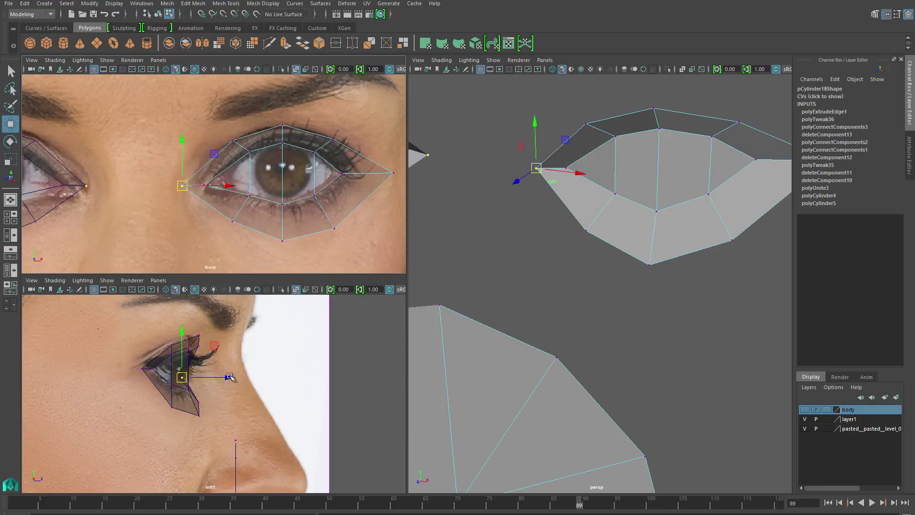
{"action": "left_click_drag", "start_coordinate": [230, 378], "coordinate": [245, 375]}
- Pull the eyelid ring's upper vertices and outer corner back in the side view to follow the eye's curve
{"action": "left_click", "coordinate": [229, 136]}
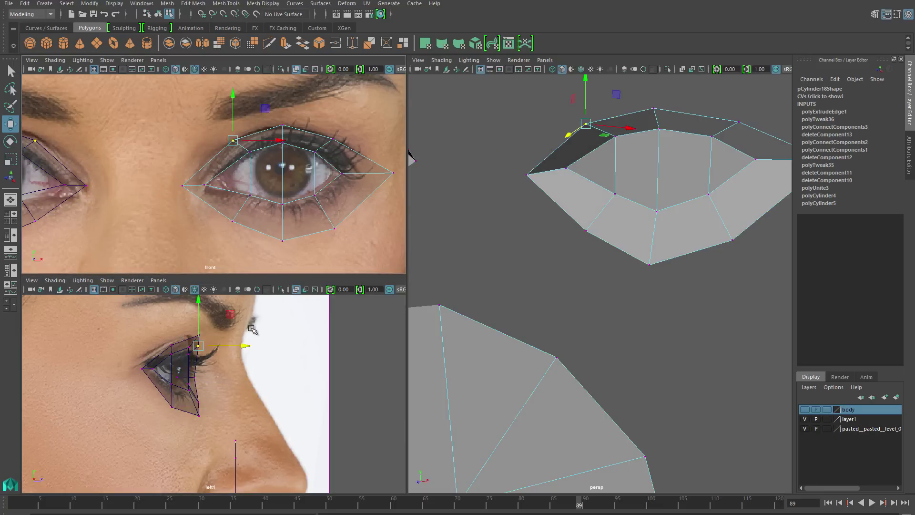
{"action": "left_click_drag", "start_coordinate": [241, 343], "coordinate": [236, 347]}
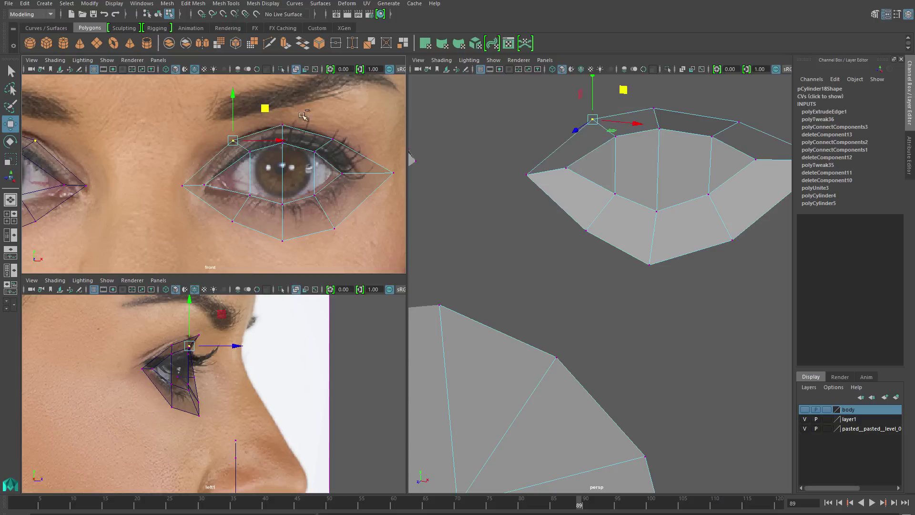
{"action": "left_click_drag", "start_coordinate": [269, 131], "coordinate": [268, 130]}
{"action": "mouse_move", "coordinate": [305, 143]}
{"action": "middle_mouse_down"}
{"action": "mouse_move", "coordinate": [358, 135]}
{"action": "mouse_move", "coordinate": [320, 149]}
{"action": "middle_mouse_up"}
{"action": "left_click", "coordinate": [332, 139]}
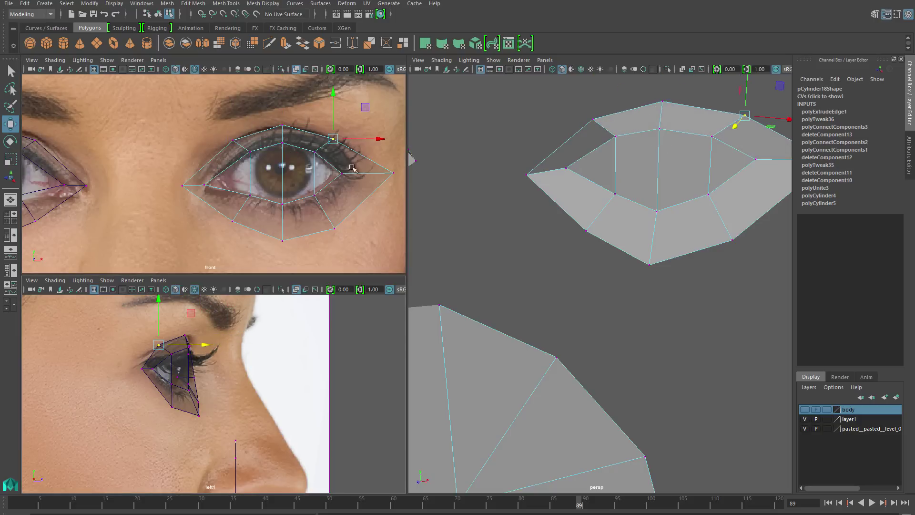
{"action": "left_click_drag", "start_coordinate": [188, 375], "coordinate": [170, 373]}
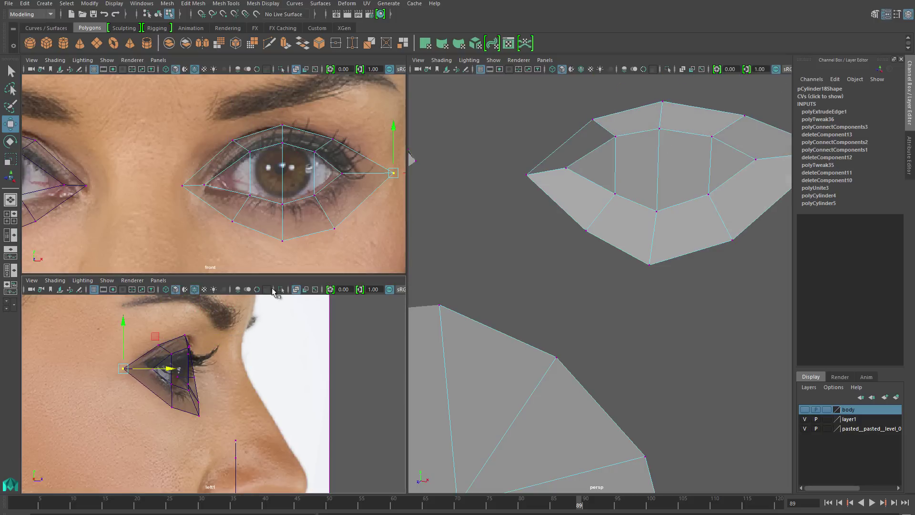
- Pull the eyelid ring's lower vertices back in the side view so they curve around the eye
{"action": "left_click", "coordinate": [232, 220]}
{"action": "key", "text": "Right"}
{"action": "left_click_drag", "start_coordinate": [247, 416], "coordinate": [230, 418]}
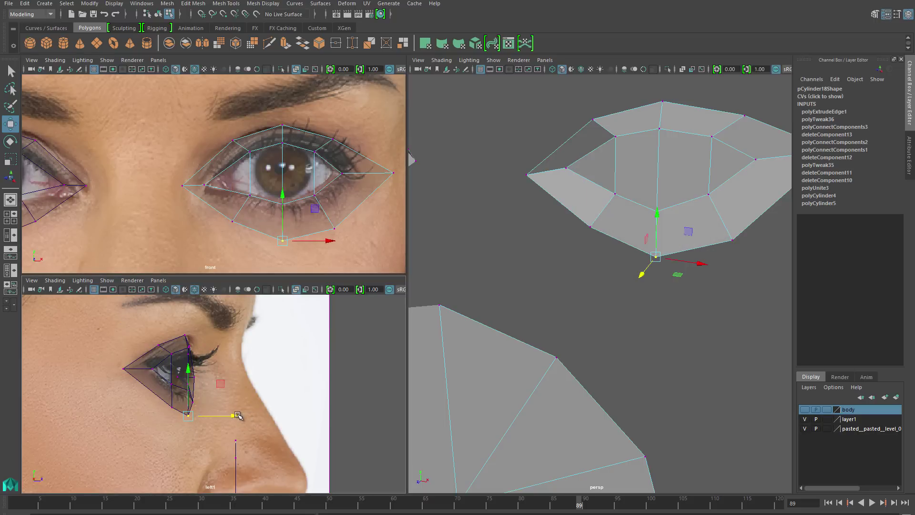
{"action": "left_click_drag", "start_coordinate": [214, 407], "coordinate": [210, 406]}
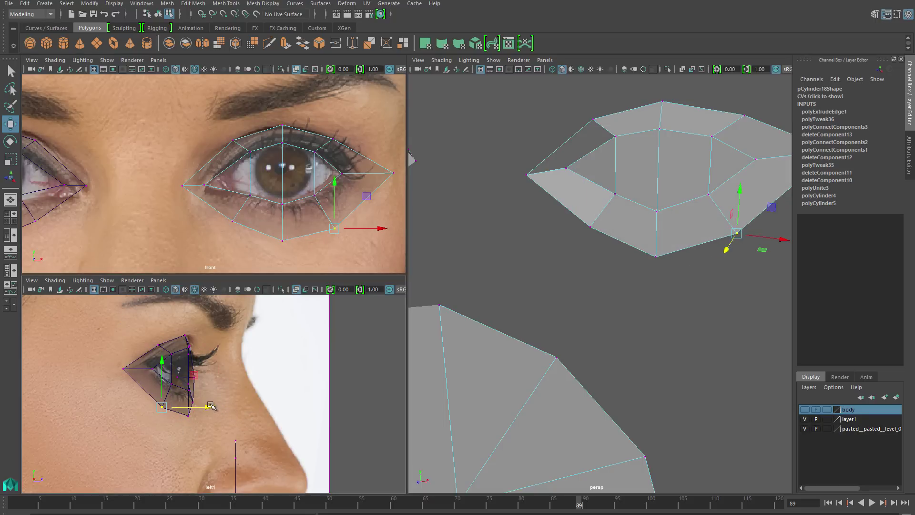
- Extrude the eye mesh's border edges and scale them outward into a second ring around the eyelids
{"action": "right_click_drag", "start_coordinate": [625, 146], "coordinate": [624, 192]}
{"action": "key", "text": "f"}
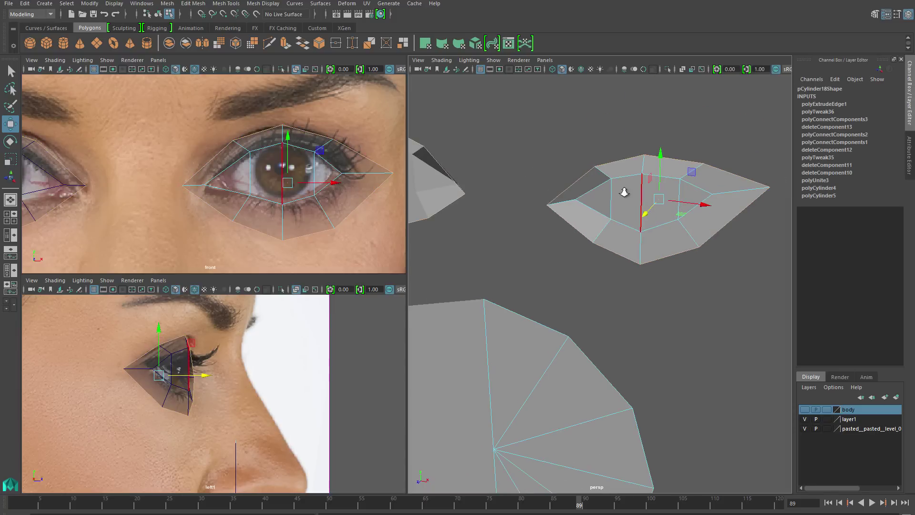
{"action": "right_click_drag", "start_coordinate": [613, 193], "coordinate": [612, 205], "text": "shift"}
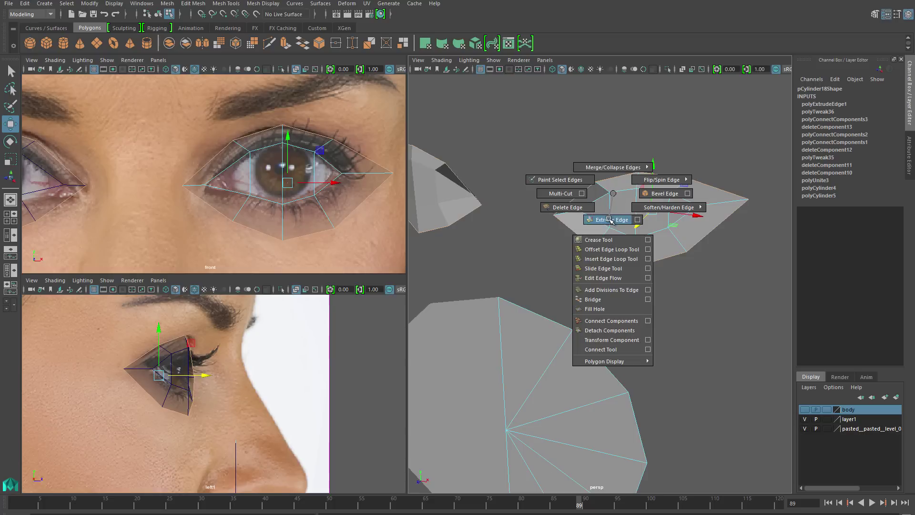
{"action": "right_click_drag", "start_coordinate": [610, 220], "coordinate": [610, 220], "text": "shift"}
{"action": "left_click_drag", "start_coordinate": [638, 210], "coordinate": [704, 194]}
{"action": "scroll", "coordinate": [288, 167], "scroll_direction": "down", "scroll_amount": 3}
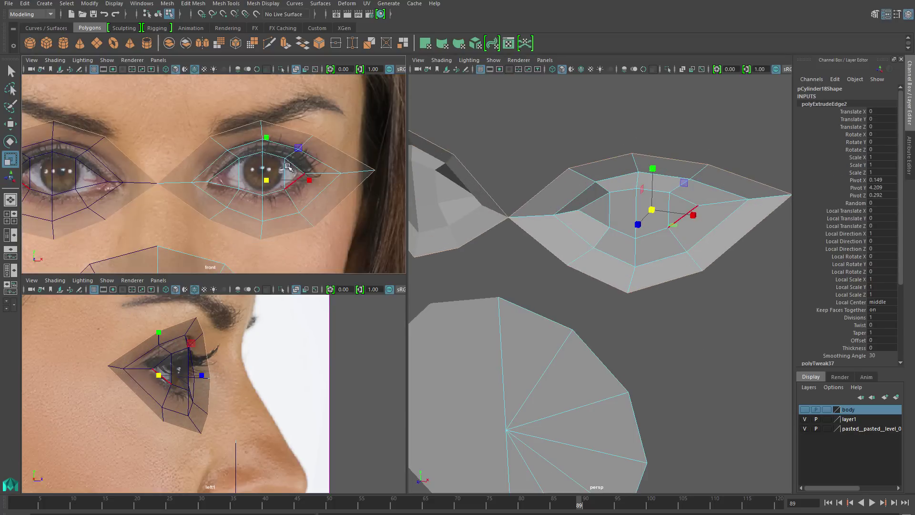
- Fit the new ring's upper vertices along the eyebrow and bring its outer corner inward in the front view
{"action": "left_click", "coordinate": [281, 110]}
{"action": "key", "text": "w"}
{"action": "right_click", "coordinate": [249, 108]}
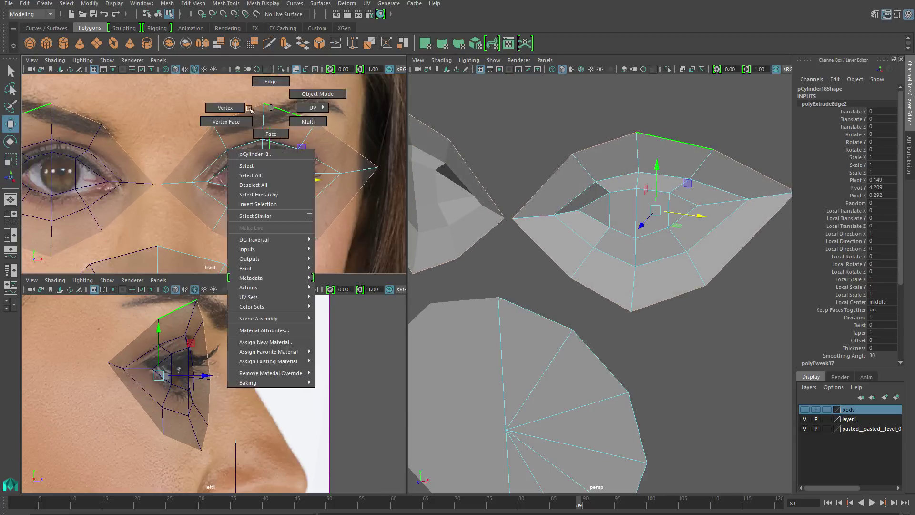
{"action": "left_click", "coordinate": [249, 108]}
{"action": "left_click", "coordinate": [315, 120]}
{"action": "left_click_drag", "start_coordinate": [316, 120], "coordinate": [317, 103]}
{"action": "left_click_drag", "start_coordinate": [346, 144], "coordinate": [399, 198]}
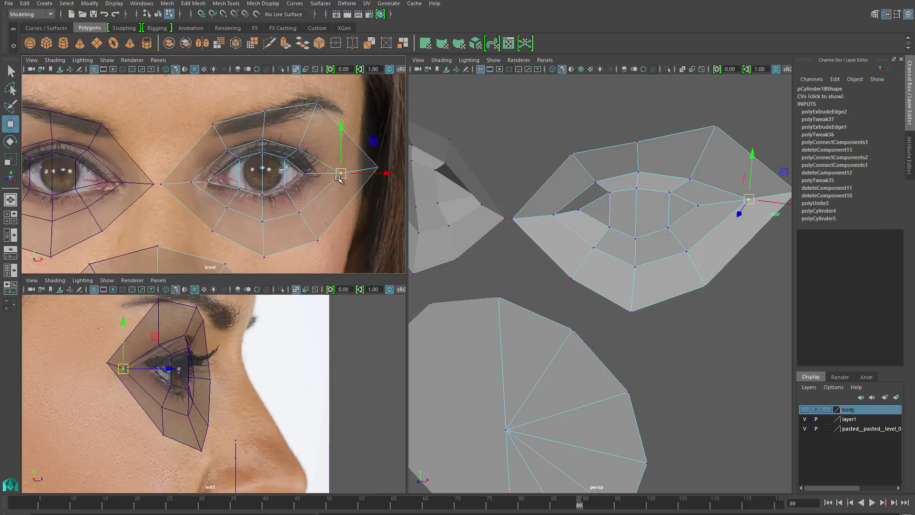
{"action": "left_click_drag", "start_coordinate": [328, 173], "coordinate": [352, 174]}
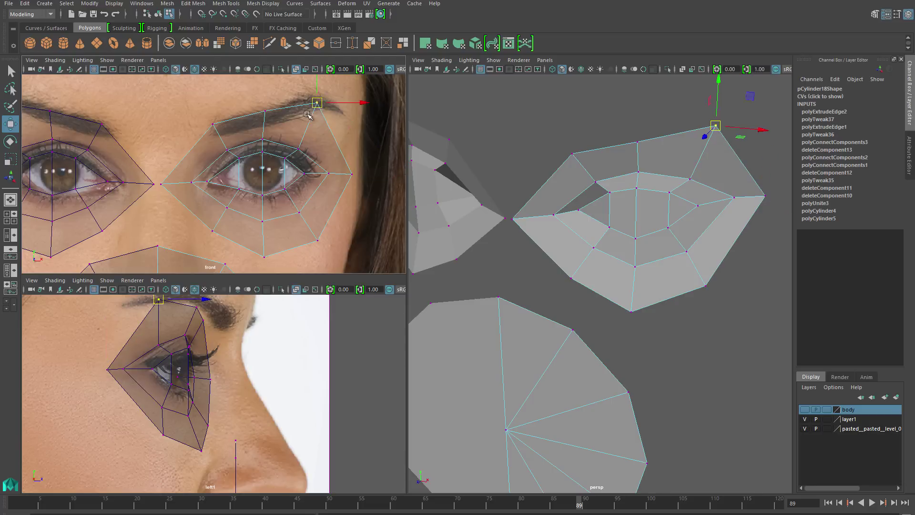
{"action": "left_click_drag", "start_coordinate": [317, 103], "coordinate": [334, 108]}
- Move the outer ring's inner corner toward the eye and raise its lower vertices slightly in the front view
{"action": "left_click", "coordinate": [161, 183]}
{"action": "left_click_drag", "start_coordinate": [200, 183], "coordinate": [216, 184]}
{"action": "left_click", "coordinate": [213, 229]}
{"action": "left_click_drag", "start_coordinate": [212, 230], "coordinate": [212, 224]}
{"action": "left_click", "coordinate": [264, 257]}
{"action": "left_click_drag", "start_coordinate": [263, 257], "coordinate": [262, 246]}
{"action": "left_click", "coordinate": [318, 240]}
{"action": "left_click_drag", "start_coordinate": [319, 244], "coordinate": [321, 236]}
- Align the outer ring's upper vertices with the eyebrow's depth in the side view, with the inner one furthest forward
{"action": "left_click", "coordinate": [332, 111]}
{"action": "middle_click_drag", "start_coordinate": [219, 305], "coordinate": [235, 345], "text": "alt"}
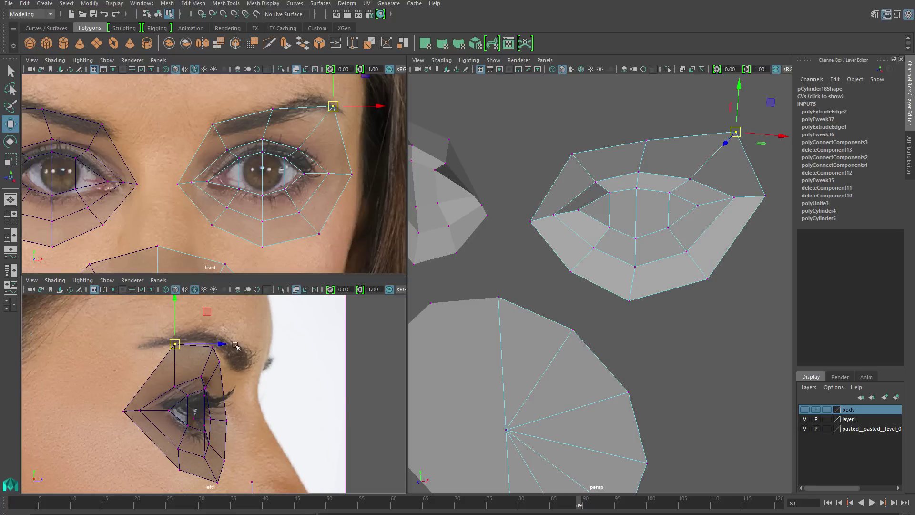
{"action": "left_click_drag", "start_coordinate": [220, 345], "coordinate": [297, 358]}
{"action": "left_click", "coordinate": [273, 109]}
{"action": "left_click", "coordinate": [213, 125]}
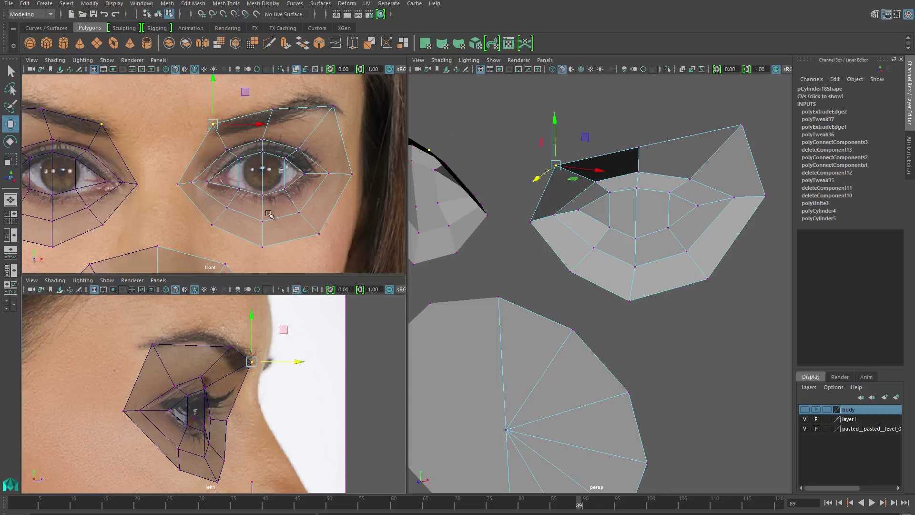
- Adjust the depth of the outer ring's inner corner, lower vertices and outer corner to follow the cheek and temple
{"action": "left_click", "coordinate": [177, 183]}
{"action": "left_click_drag", "start_coordinate": [274, 421], "coordinate": [253, 450]}
{"action": "left_click", "coordinate": [212, 224]}
{"action": "left_click", "coordinate": [262, 246]}
{"action": "left_click_drag", "start_coordinate": [332, 215], "coordinate": [311, 248]}
{"action": "left_click_drag", "start_coordinate": [231, 434], "coordinate": [194, 435]}
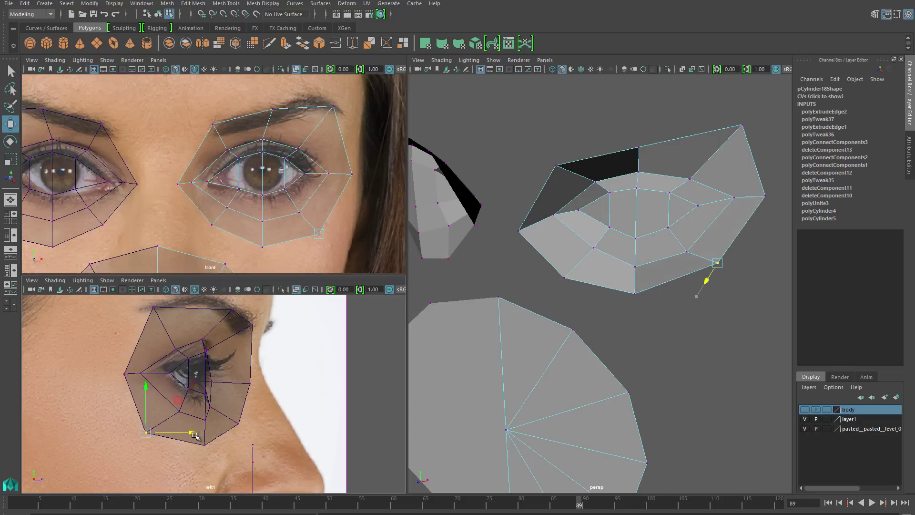
{"action": "left_click", "coordinate": [352, 174]}
{"action": "left_click_drag", "start_coordinate": [170, 375], "coordinate": [146, 375]}
- Soften the edges of the eye and mouth mesh
{"action": "left_click_drag", "start_coordinate": [600, 285], "coordinate": [678, 286], "text": "alt"}
{"action": "key", "text": "F8"}
{"action": "right_click_drag", "start_coordinate": [699, 249], "coordinate": [756, 251], "text": "shift"}
{"action": "key", "text": "F10"}
{"action": "left_click", "coordinate": [579, 181]}
{"action": "right_click_drag", "start_coordinate": [592, 204], "coordinate": [743, 260], "text": "shift"}
{"action": "left_click_drag", "start_coordinate": [743, 260], "coordinate": [253, 426], "text": "alt"}
{"action": "left_click", "coordinate": [627, 260]}
{"action": "left_click_drag", "start_coordinate": [627, 260], "coordinate": [633, 278], "text": "alt"}
- Raise the mouth disc's top vertex onto the nose and pull its upper and side vertices inward around the mouth
{"action": "key", "text": "a"}
{"action": "key", "text": "a"}
{"action": "scroll", "coordinate": [327, 191], "scroll_direction": "up", "scroll_amount": 3}
{"action": "right_click_drag", "start_coordinate": [215, 170], "coordinate": [243, 196]}
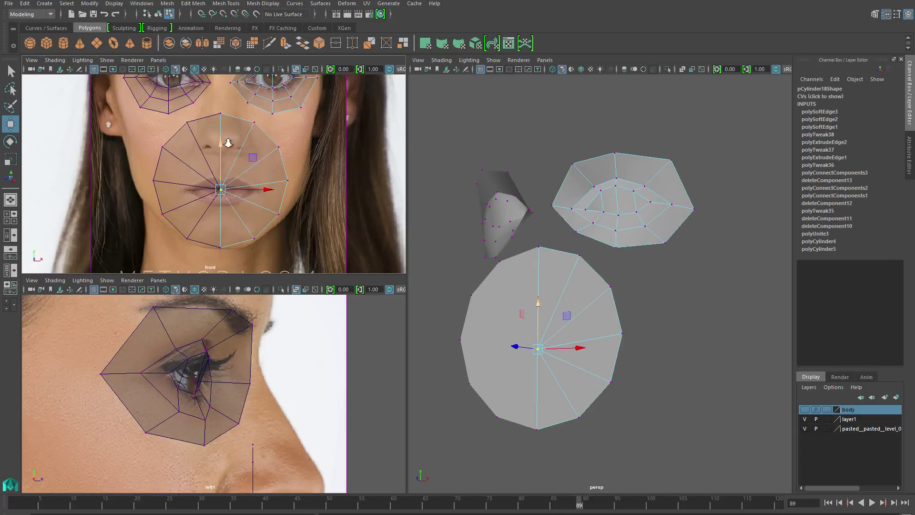
{"action": "scroll", "coordinate": [215, 114], "scroll_direction": "up", "scroll_amount": 1}
{"action": "left_click", "coordinate": [222, 103]}
{"action": "left_click", "coordinate": [261, 113]}
{"action": "left_click_drag", "start_coordinate": [261, 112], "coordinate": [250, 121]}
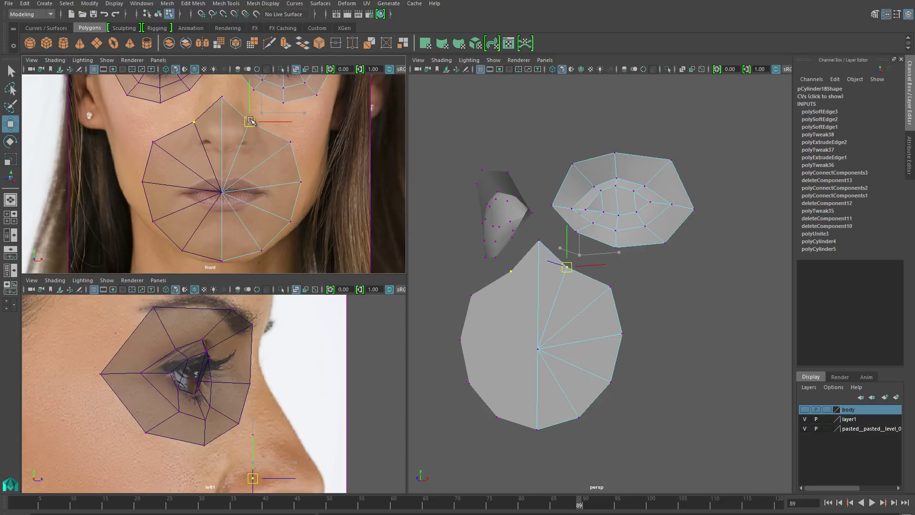
{"action": "left_click", "coordinate": [290, 141]}
{"action": "left_click_drag", "start_coordinate": [291, 141], "coordinate": [268, 150]}
{"action": "left_click", "coordinate": [302, 182]}
{"action": "left_click_drag", "start_coordinate": [302, 182], "coordinate": [276, 221]}
- Raise the mouth disc's lower vertices to just beneath the lower lip and align its side vertices with the mouth corners
{"action": "left_click", "coordinate": [290, 221]}
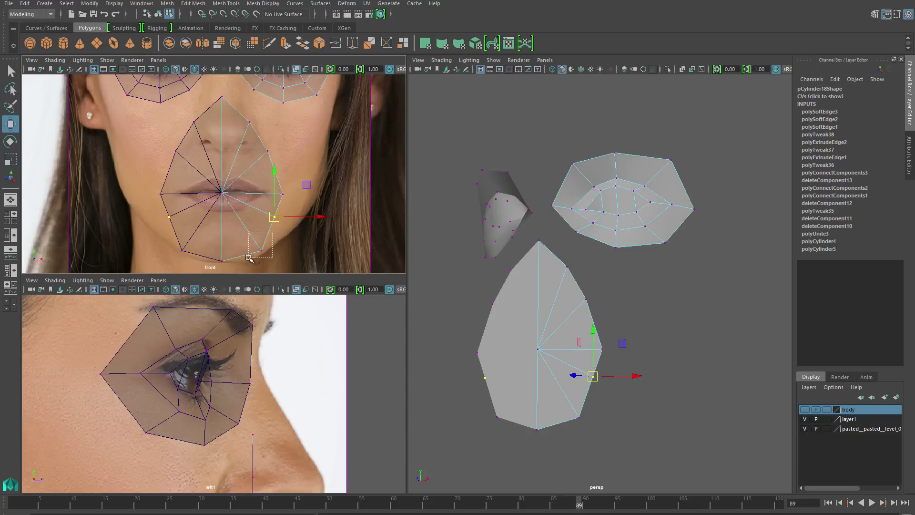
{"action": "left_click_drag", "start_coordinate": [248, 258], "coordinate": [248, 258]}
{"action": "left_click_drag", "start_coordinate": [261, 249], "coordinate": [254, 229]}
{"action": "left_click", "coordinate": [222, 257]}
{"action": "left_click_drag", "start_coordinate": [224, 190], "coordinate": [224, 184]}
{"action": "left_click", "coordinate": [253, 224]}
{"action": "left_click", "coordinate": [274, 217]}
{"action": "left_click_drag", "start_coordinate": [274, 216], "coordinate": [279, 194]}
- Pull the mouth disc's side, lower and centre vertices back in the side view to follow the cheek and chin
{"action": "scroll", "coordinate": [273, 365], "scroll_direction": "down", "scroll_amount": 5}
{"action": "scroll", "coordinate": [273, 364], "scroll_direction": "up", "scroll_amount": 4}
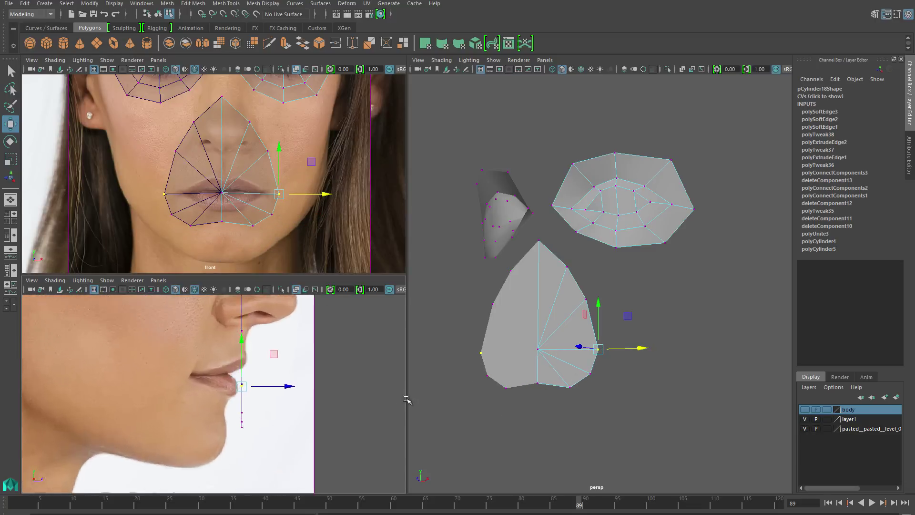
{"action": "left_click_drag", "start_coordinate": [287, 386], "coordinate": [214, 386]}
{"action": "left_click", "coordinate": [271, 214]}
{"action": "left_click_drag", "start_coordinate": [285, 412], "coordinate": [234, 413]}
{"action": "left_click", "coordinate": [222, 222]}
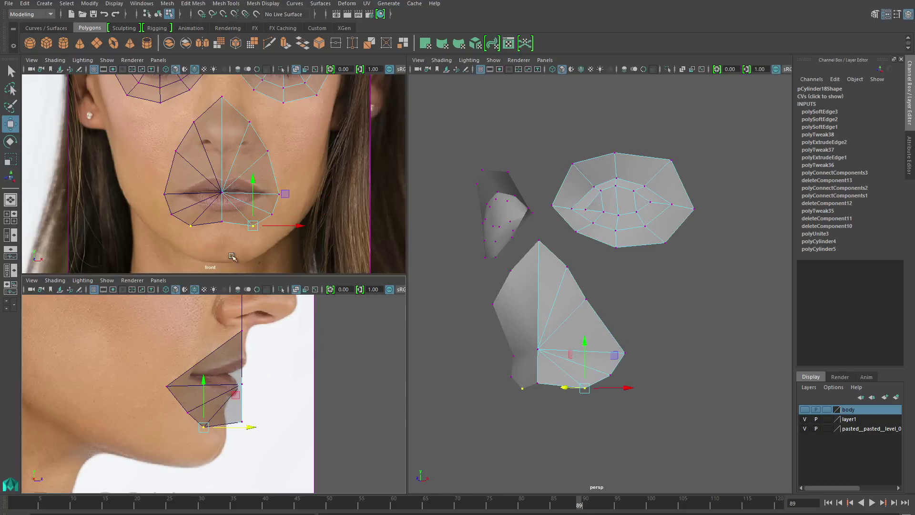
{"action": "left_click_drag", "start_coordinate": [289, 421], "coordinate": [270, 421]}
{"action": "left_click", "coordinate": [242, 384]}
{"action": "left_click_drag", "start_coordinate": [281, 384], "coordinate": [271, 384]}
- Pull the mouth disc's top and upper side vertices back beside the nose in the side view
{"action": "middle_click_drag", "start_coordinate": [284, 314], "coordinate": [286, 401], "text": "alt"}
{"action": "left_click", "coordinate": [241, 349]}
{"action": "left_click_drag", "start_coordinate": [273, 351], "coordinate": [263, 350]}
{"action": "left_click", "coordinate": [249, 123]}
{"action": "left_click_drag", "start_coordinate": [288, 379], "coordinate": [269, 381]}
{"action": "left_click", "coordinate": [267, 150]}
{"action": "left_click_drag", "start_coordinate": [282, 431], "coordinate": [260, 432]}
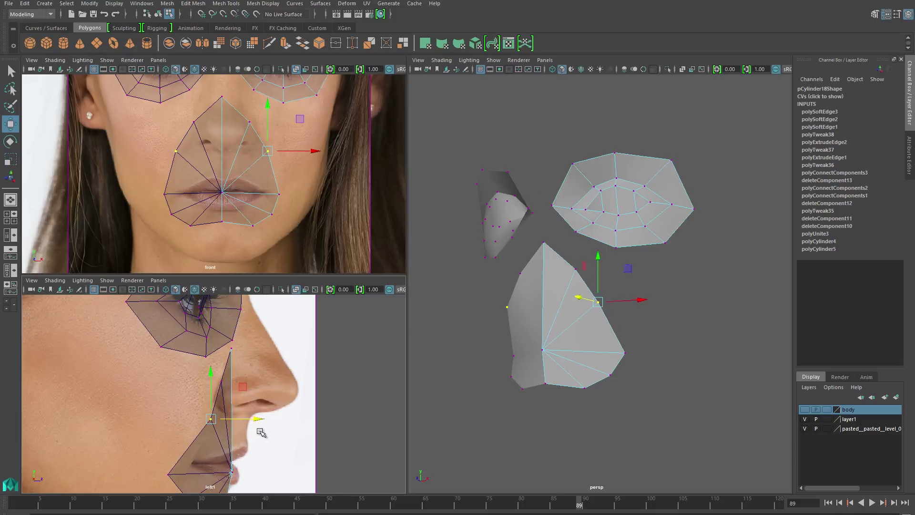
{"action": "middle_click_drag", "start_coordinate": [261, 432], "coordinate": [278, 365], "text": "alt"}
{"action": "left_click", "coordinate": [200, 400]}
- Connect the mouth disc's radial edges to form an inner edge loop around the lips
{"action": "right_click_drag", "start_coordinate": [232, 163], "coordinate": [231, 138]}
{"action": "double_click", "coordinate": [252, 194]}
{"action": "right_click_drag", "start_coordinate": [252, 182], "coordinate": [272, 310], "text": "shift"}
{"action": "left_click", "coordinate": [237, 179]}
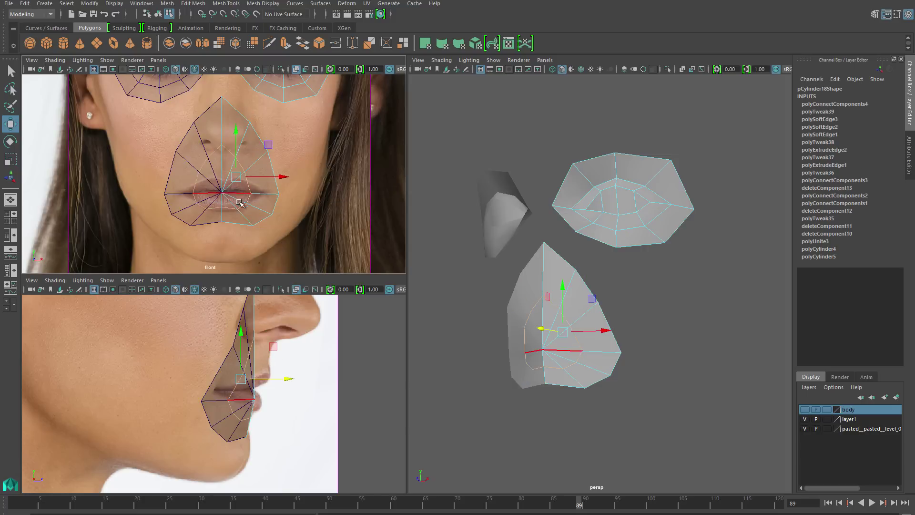
- Fit the inner loop's vertices to the outline of the upper and lower lips in the front view
{"action": "scroll", "coordinate": [237, 178], "scroll_direction": "up", "scroll_amount": 3}
{"action": "left_click_drag", "start_coordinate": [258, 145], "coordinate": [257, 166]}
{"action": "right_click_drag", "start_coordinate": [233, 170], "coordinate": [229, 143]}
{"action": "middle_click_drag", "start_coordinate": [277, 212], "coordinate": [262, 181], "text": "alt"}
{"action": "left_click", "coordinate": [265, 172]}
{"action": "left_click_drag", "start_coordinate": [262, 180], "coordinate": [273, 170]}
{"action": "left_click", "coordinate": [280, 202]}
{"action": "mouse_move", "coordinate": [280, 202]}
{"action": "left_mouse_down"}
{"action": "mouse_move", "coordinate": [309, 188]}
{"action": "mouse_move", "coordinate": [281, 212]}
{"action": "left_mouse_up"}
{"action": "left_click", "coordinate": [272, 216]}
{"action": "left_click", "coordinate": [250, 223]}
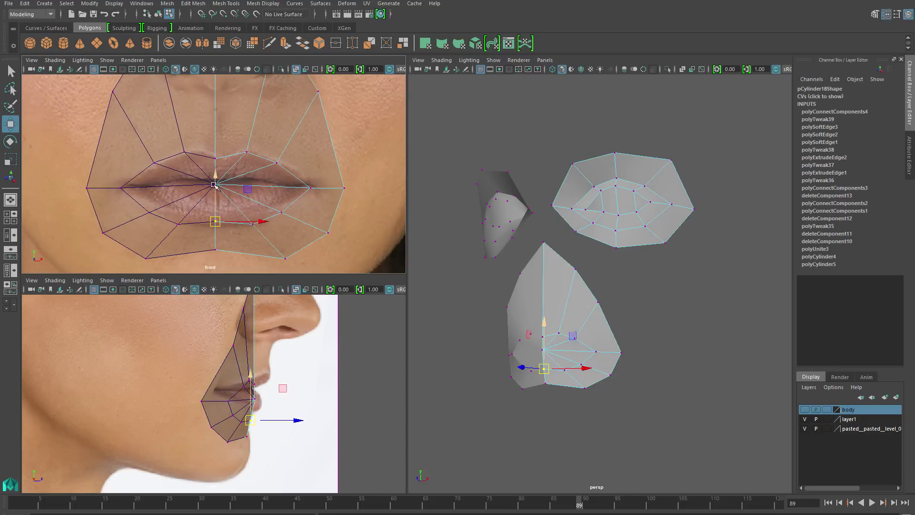
- Delete the diagonal radial edges inside the lip loop
{"action": "key", "text": "F10"}
{"action": "double_click", "coordinate": [256, 195]}
{"action": "double_click", "coordinate": [234, 206]}
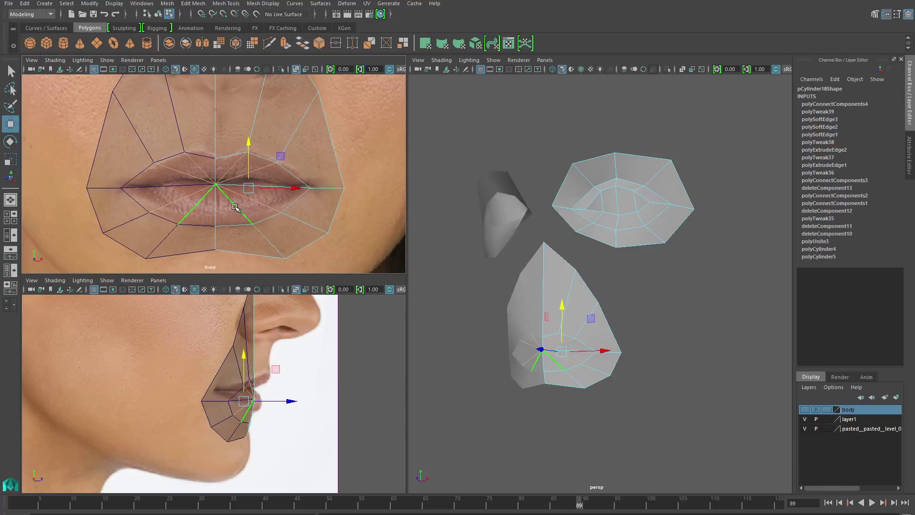
{"action": "key", "text": "Delete"}
- Cut vertical edges between the upper and lower lip outlines, and adjust the vertices near the mouth corners
{"action": "right_click_drag", "start_coordinate": [247, 187], "coordinate": [210, 181]}
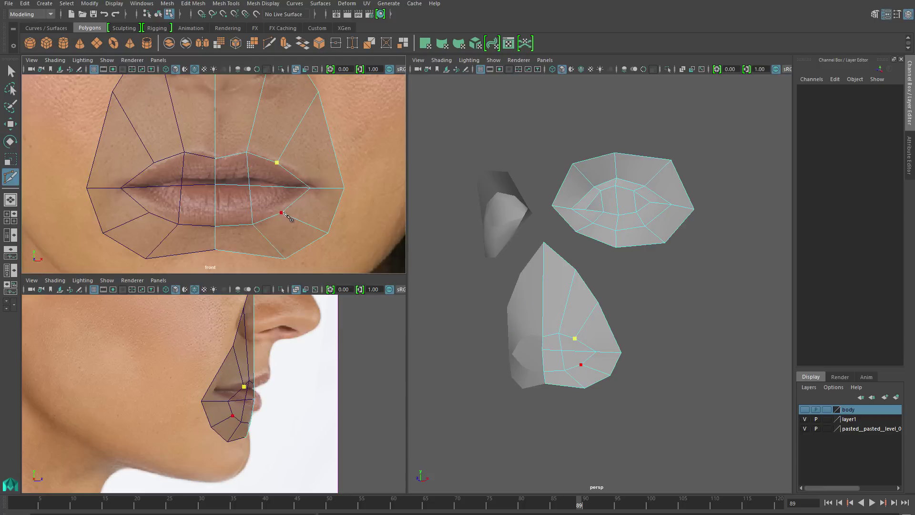
{"action": "right_click_drag", "start_coordinate": [249, 183], "coordinate": [215, 182]}
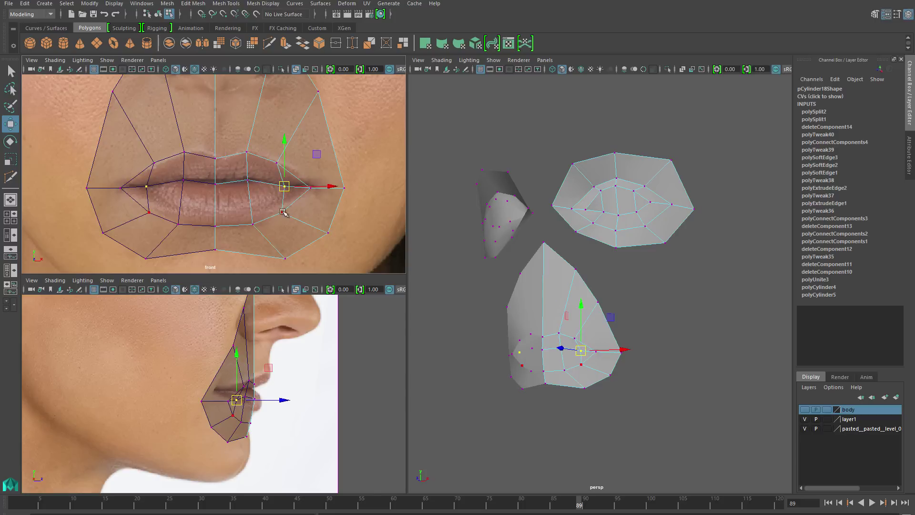
{"action": "left_click_drag", "start_coordinate": [286, 188], "coordinate": [318, 185]}
{"action": "left_click_drag", "start_coordinate": [276, 163], "coordinate": [284, 164]}
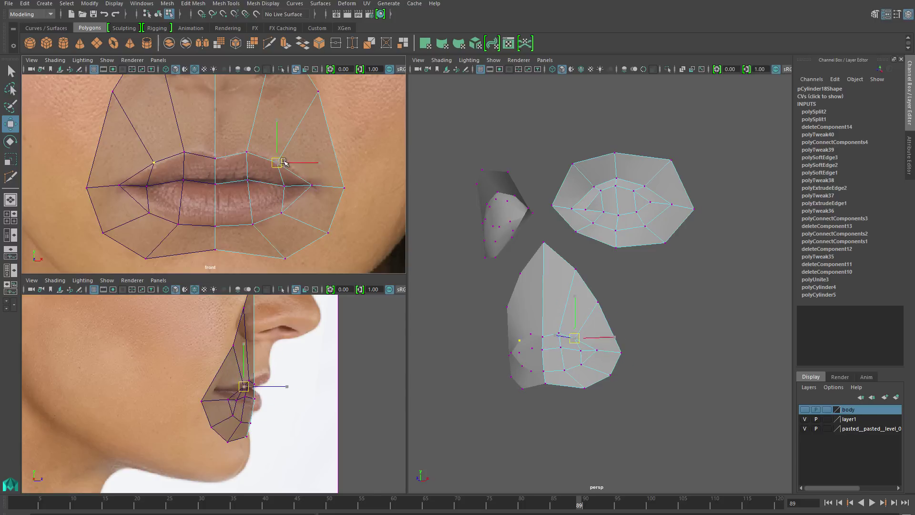
- Move the centre-line vertices of the upper and lower lips forward to match the lip profile in the side view
{"action": "left_click_drag", "start_coordinate": [221, 210], "coordinate": [221, 233]}
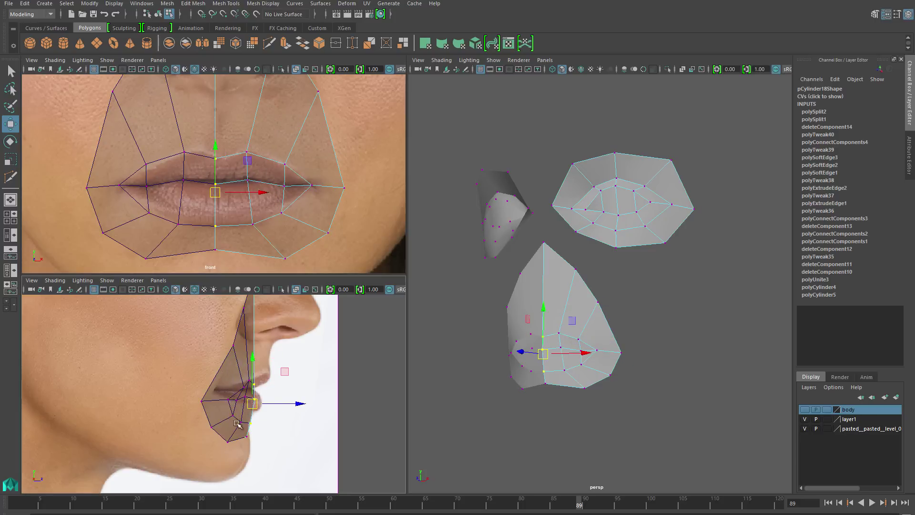
{"action": "scroll", "coordinate": [248, 410], "scroll_direction": "up", "scroll_amount": 5}
{"action": "left_click_drag", "start_coordinate": [269, 424], "coordinate": [260, 423]}
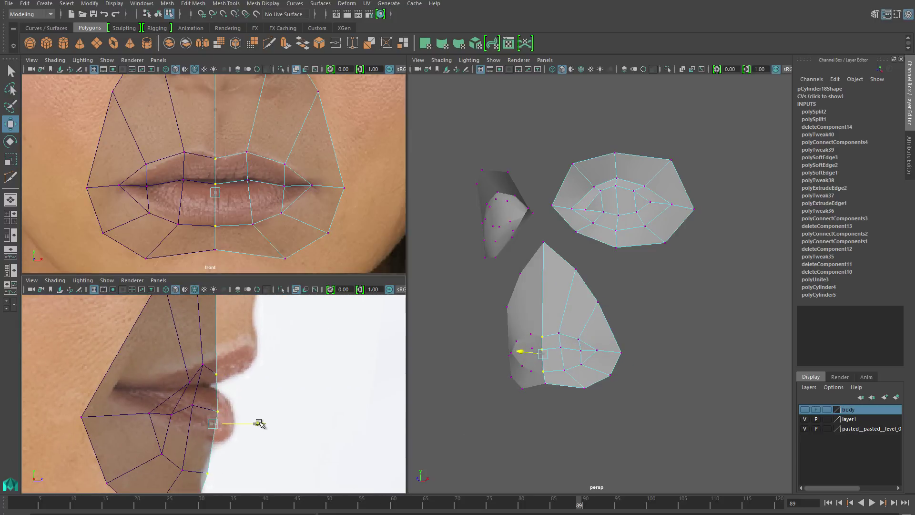
{"action": "left_click", "coordinate": [214, 383]}
{"action": "left_click_drag", "start_coordinate": [263, 372], "coordinate": [308, 370]}
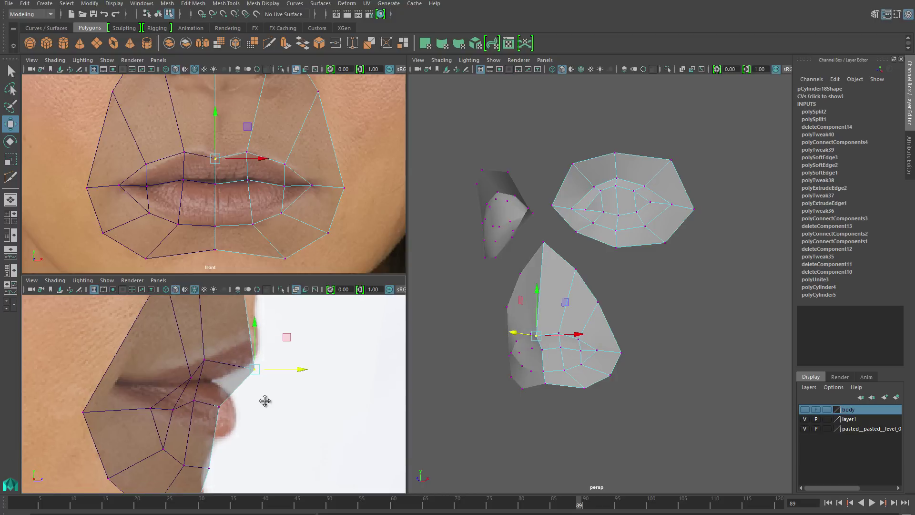
{"action": "middle_click_drag", "start_coordinate": [266, 401], "coordinate": [210, 455], "text": "alt"}
{"action": "left_click", "coordinate": [210, 453]}
{"action": "left_click_drag", "start_coordinate": [261, 444], "coordinate": [280, 442]}
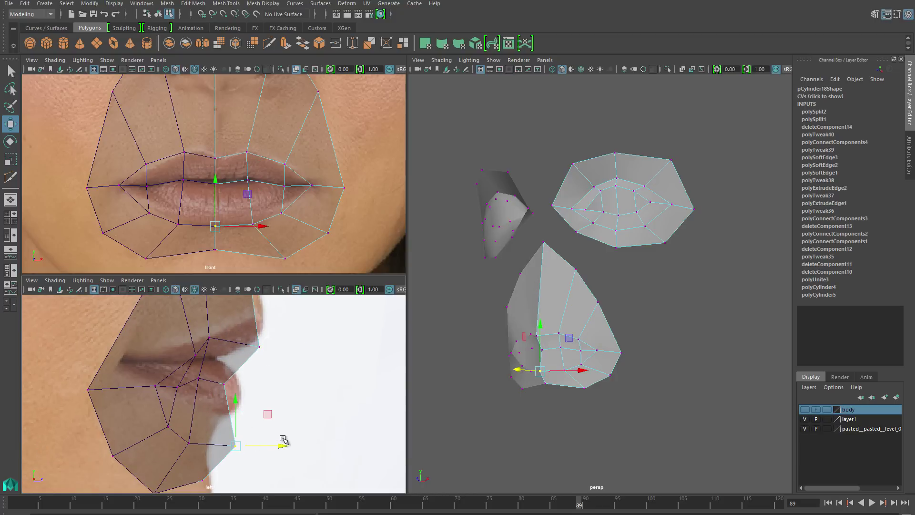
- Adjust the depth of the remaining lip vertices out to the mouth corners, rounding the mouth in the side view
{"action": "left_click_drag", "start_coordinate": [243, 142], "coordinate": [262, 230]}
{"action": "left_click_drag", "start_coordinate": [246, 392], "coordinate": [283, 392]}
{"action": "key", "text": "shift+comma"}
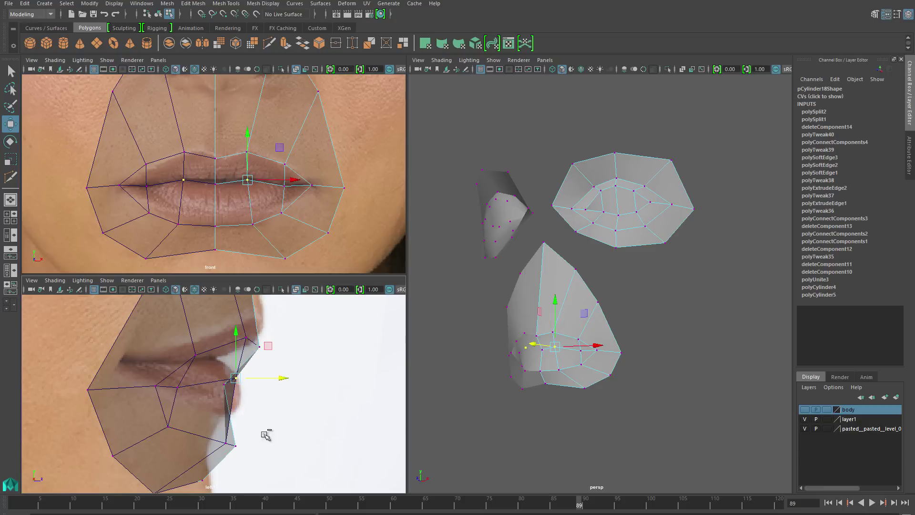
{"action": "left_click_drag", "start_coordinate": [270, 164], "coordinate": [295, 223]}
{"action": "left_click_drag", "start_coordinate": [233, 393], "coordinate": [220, 392]}
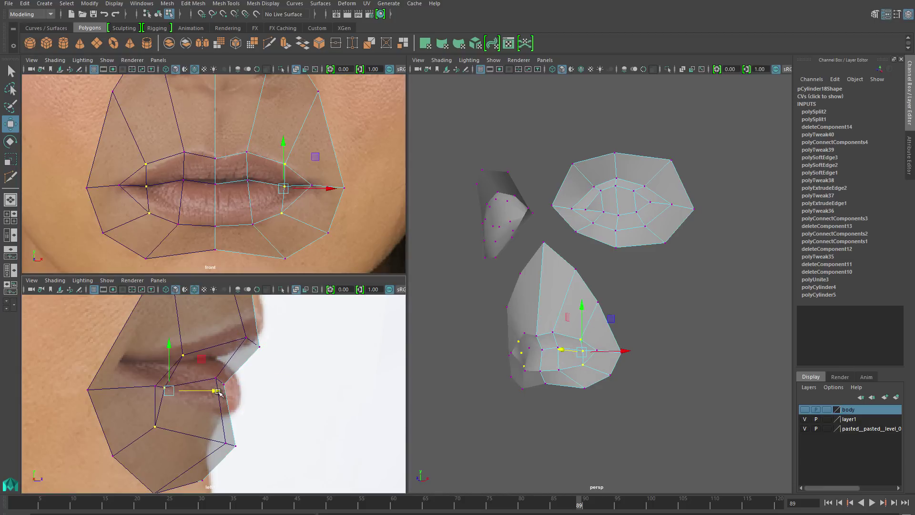
{"action": "left_click_drag", "start_coordinate": [172, 419], "coordinate": [138, 443]}
{"action": "mouse_move", "coordinate": [145, 377]}
{"action": "left_mouse_down"}
{"action": "mouse_move", "coordinate": [164, 392]}
{"action": "mouse_move", "coordinate": [160, 382]}
{"action": "left_mouse_up"}
- Soften the edges of the mouth and eye meshes and clear the construction history
{"action": "left_click_drag", "start_coordinate": [567, 318], "coordinate": [590, 327], "text": "alt"}
{"action": "key", "text": "F10"}
{"action": "left_click", "coordinate": [564, 364]}
{"action": "double_click", "coordinate": [565, 362]}
{"action": "key", "text": "f"}
{"action": "right_click_drag", "start_coordinate": [620, 333], "coordinate": [733, 339], "text": "shift"}
{"action": "left_click_drag", "start_coordinate": [691, 336], "coordinate": [615, 236], "text": "alt"}
{"action": "left_click", "coordinate": [622, 307]}
{"action": "left_click", "coordinate": [593, 221]}
{"action": "key", "text": "f"}
{"action": "scroll", "coordinate": [585, 304], "scroll_direction": "down", "scroll_amount": 3}
{"action": "left_click_drag", "start_coordinate": [592, 306], "coordinate": [654, 292], "text": "alt"}
{"action": "scroll", "coordinate": [596, 319], "scroll_direction": "down", "scroll_amount": 3}
{"action": "key", "text": "F8"}
{"action": "left_click", "coordinate": [654, 292]}
{"action": "left_click", "coordinate": [654, 292]}
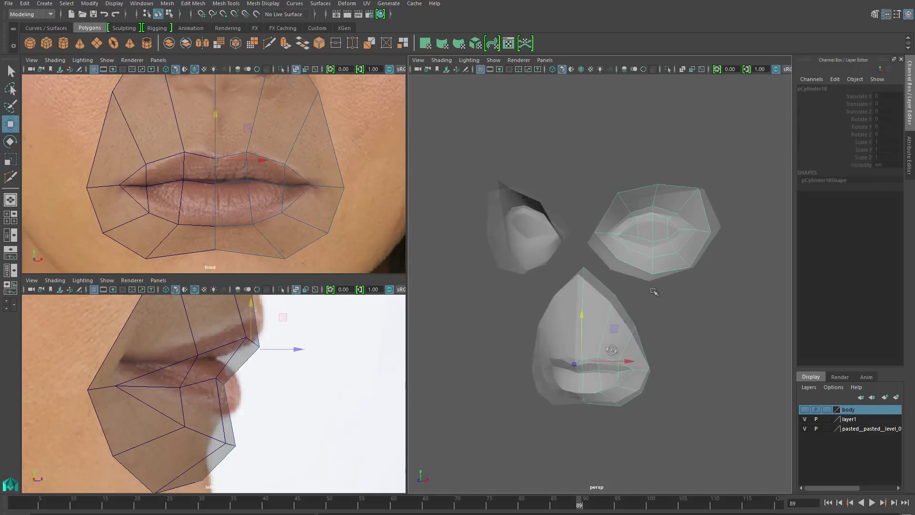
- Extrude the border edges below the lower lip down to the chin
{"action": "key", "text": "shift+f"}
{"action": "scroll", "coordinate": [308, 312], "scroll_direction": "up", "scroll_amount": 5}
{"action": "scroll", "coordinate": [301, 210], "scroll_direction": "down", "scroll_amount": 8}
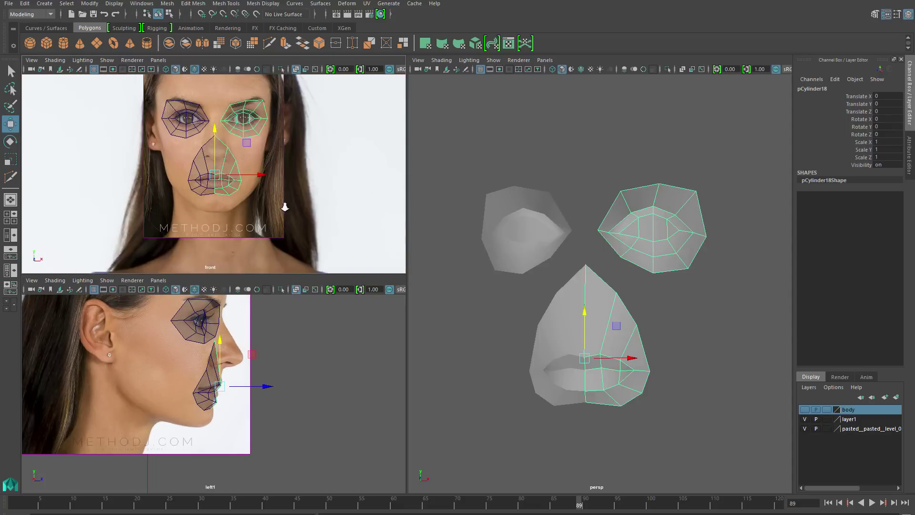
{"action": "right_click_drag", "start_coordinate": [601, 281], "coordinate": [603, 390]}
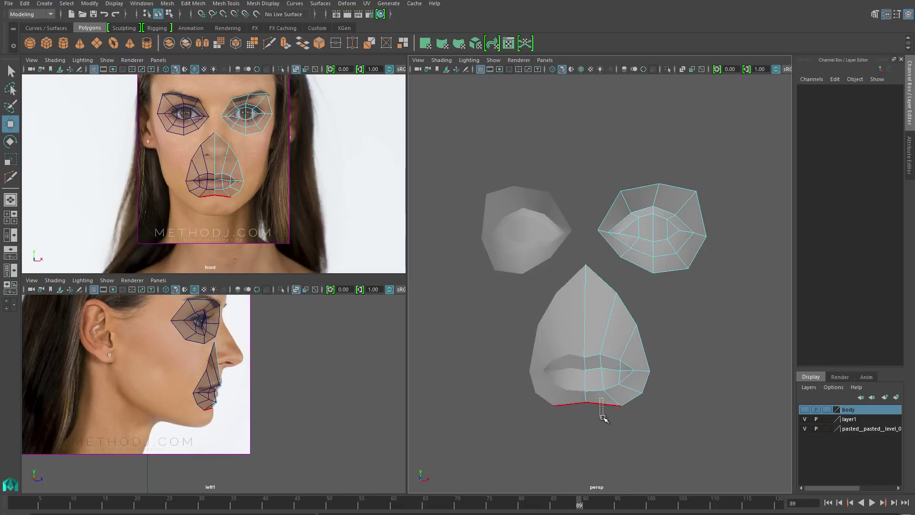
{"action": "left_click_drag", "start_coordinate": [603, 417], "coordinate": [604, 418]}
{"action": "right_click_drag", "start_coordinate": [615, 403], "coordinate": [637, 415], "text": "shift"}
{"action": "key", "text": "w"}
{"action": "left_click_drag", "start_coordinate": [614, 355], "coordinate": [621, 391]}
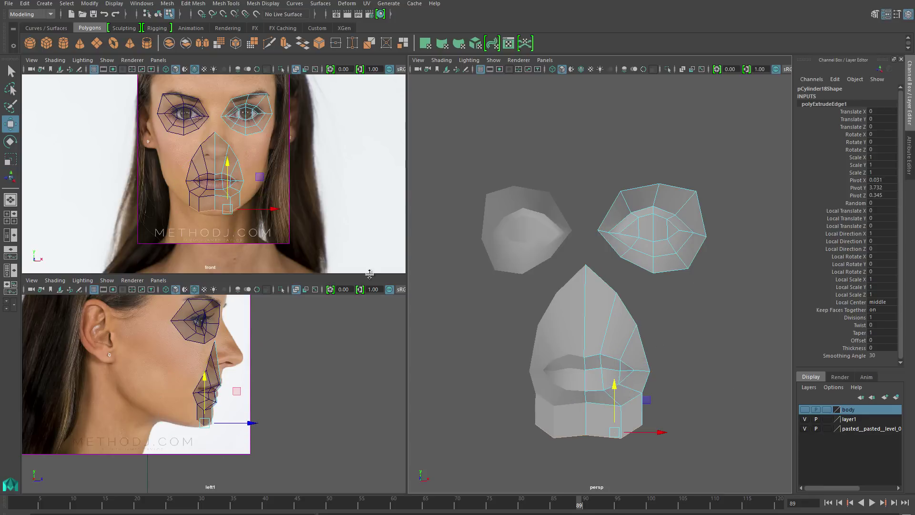
- Fit the lower vertices of the chin strip to the chin outline in the front and side views
{"action": "scroll", "coordinate": [244, 208], "scroll_direction": "up", "scroll_amount": 8}
{"action": "right_click_drag", "start_coordinate": [216, 249], "coordinate": [215, 256]}
{"action": "left_click", "coordinate": [215, 256]}
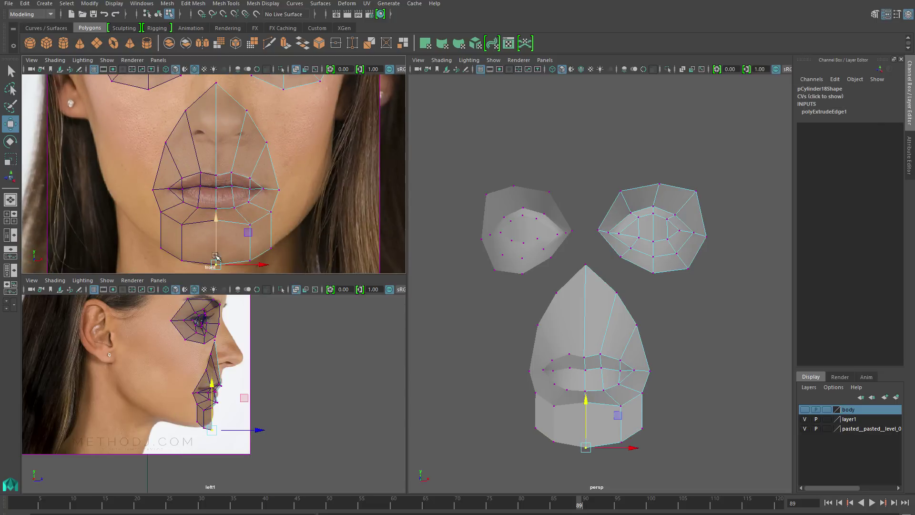
{"action": "scroll", "coordinate": [207, 453], "scroll_direction": "up", "scroll_amount": 4}
{"action": "left_click_drag", "start_coordinate": [267, 488], "coordinate": [165, 455]}
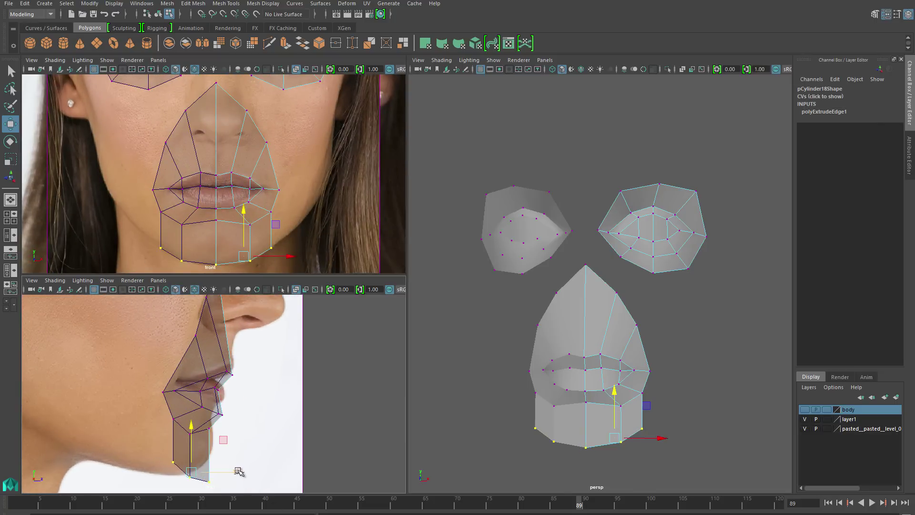
{"action": "left_click_drag", "start_coordinate": [237, 471], "coordinate": [221, 471]}
{"action": "left_click_drag", "start_coordinate": [175, 427], "coordinate": [174, 422]}
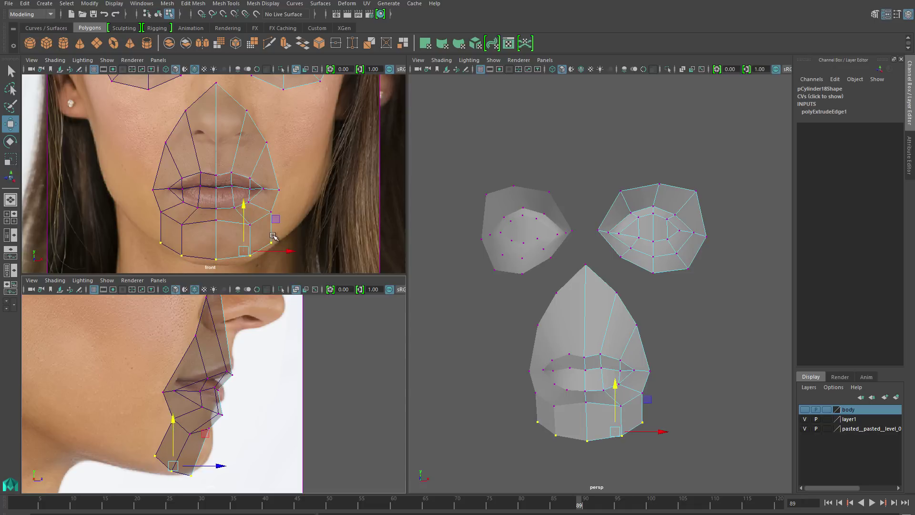
- Extrude the chin's outer side edge along the jawline to just below the ear
{"action": "right_click_drag", "start_coordinate": [277, 195], "coordinate": [270, 174], "text": "ctrl"}
{"action": "right_click_drag", "start_coordinate": [301, 202], "coordinate": [299, 222], "text": "shift"}
{"action": "left_click_drag", "start_coordinate": [281, 228], "coordinate": [330, 175]}
{"action": "scroll", "coordinate": [277, 367], "scroll_direction": "down", "scroll_amount": 3}
{"action": "left_click_drag", "start_coordinate": [252, 381], "coordinate": [136, 388]}
{"action": "right_click_drag", "start_coordinate": [137, 388], "coordinate": [98, 285], "text": "ctrl"}
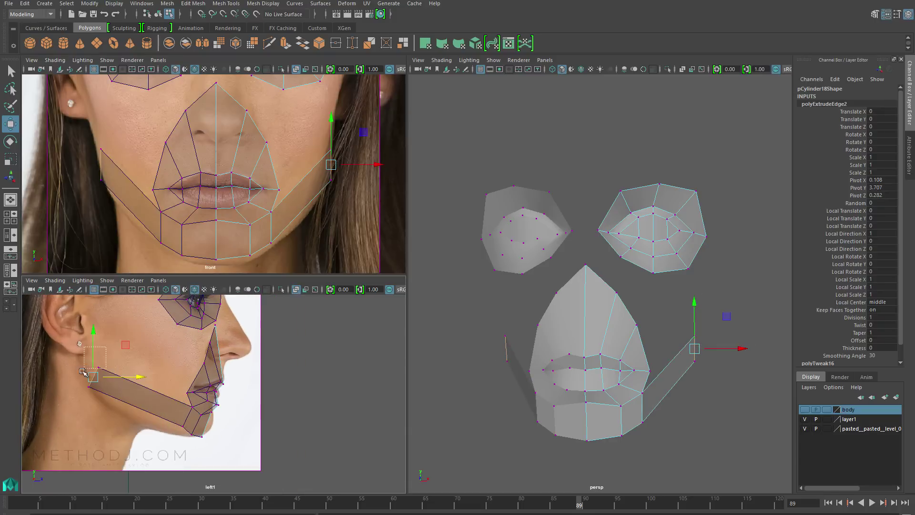
- Align the jaw strip's end vertices and the lower chin vertices with the jawline in both reference views
{"action": "left_click_drag", "start_coordinate": [82, 371], "coordinate": [83, 372]}
{"action": "left_click_drag", "start_coordinate": [377, 149], "coordinate": [373, 185]}
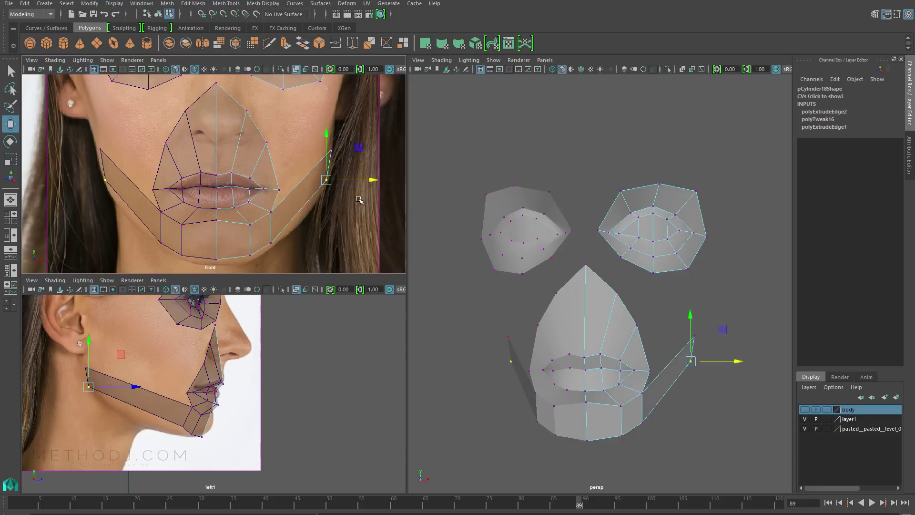
{"action": "left_click_drag", "start_coordinate": [281, 257], "coordinate": [281, 257]}
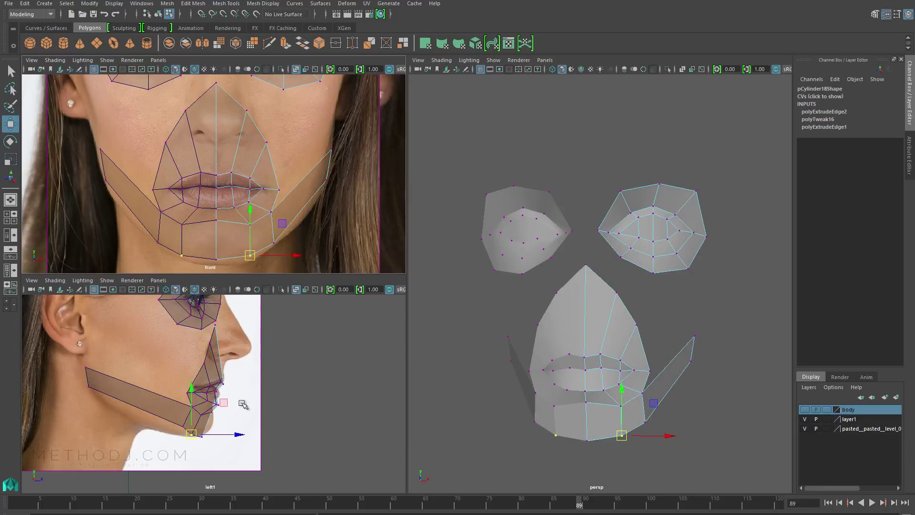
{"action": "left_click_drag", "start_coordinate": [183, 427], "coordinate": [177, 427]}
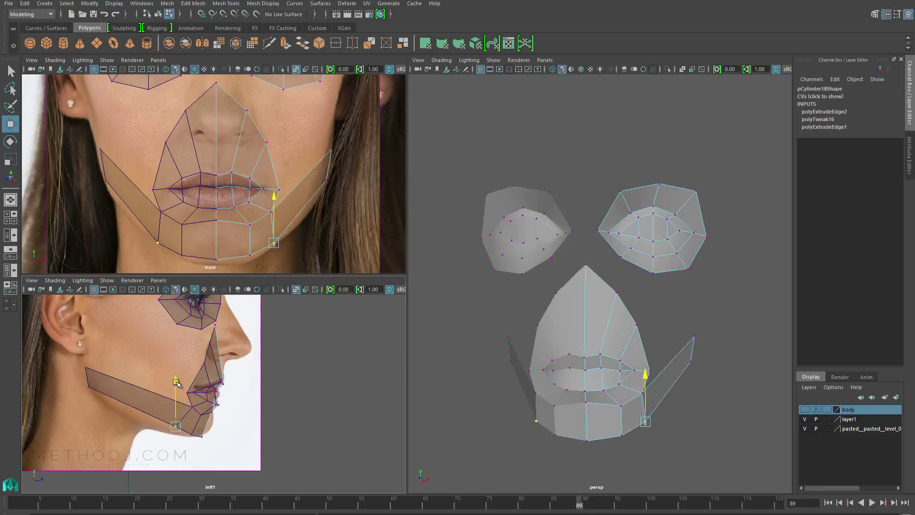
- Connect a new edge across the middle of the jaw strip, and fit it and the chin's lower vertices to the jaw curve
{"action": "key", "text": "F10"}
{"action": "left_click", "coordinate": [307, 184]}
{"action": "right_click_drag", "start_coordinate": [330, 230], "coordinate": [336, 357], "text": "shift"}
{"action": "left_click_drag", "start_coordinate": [639, 434], "coordinate": [722, 307], "text": "alt"}
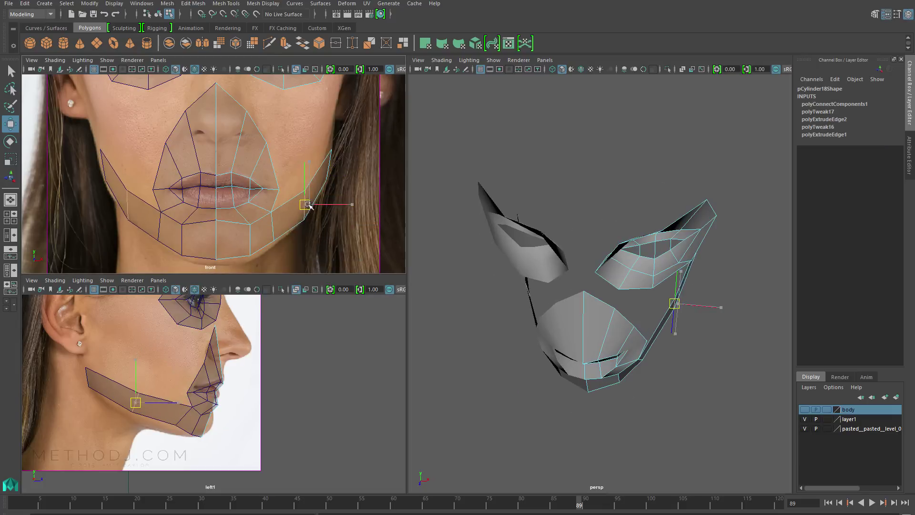
{"action": "right_click_drag", "start_coordinate": [183, 417], "coordinate": [204, 445]}
{"action": "left_click_drag", "start_coordinate": [203, 444], "coordinate": [191, 428]}
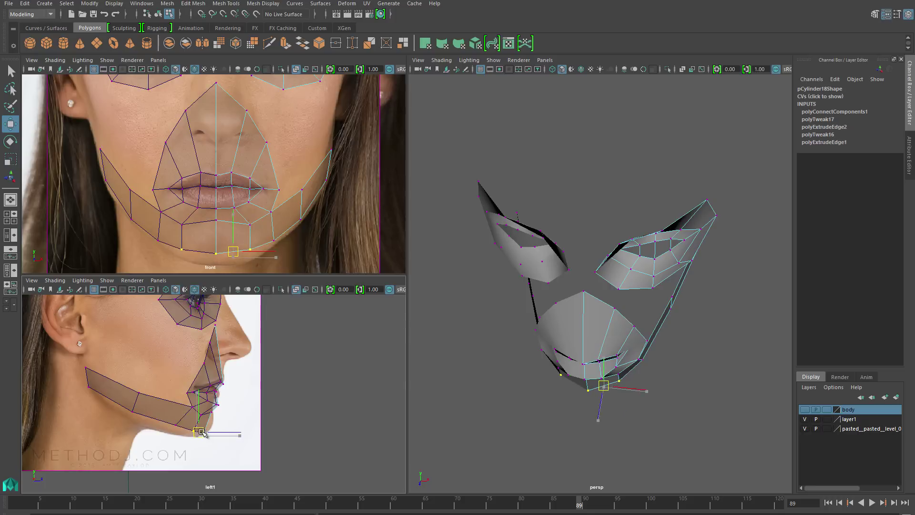
- Insert an edge loop across the jaw strip near its ear end
{"action": "left_click", "coordinate": [328, 157]}
{"action": "right_click", "coordinate": [348, 225], "text": "shift"}
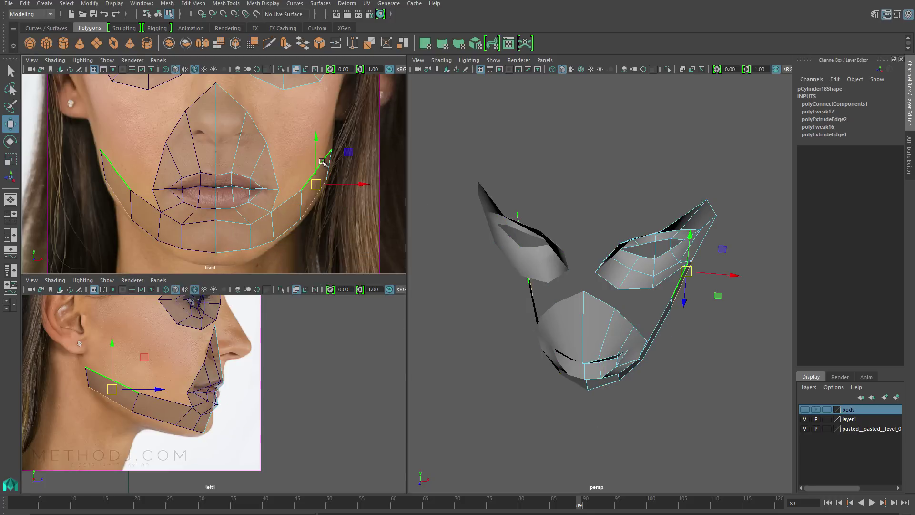
{"action": "key", "text": "F8"}
{"action": "left_click_drag", "start_coordinate": [581, 305], "coordinate": [631, 337], "text": "alt"}
{"action": "right_click_drag", "start_coordinate": [735, 325], "coordinate": [731, 348], "text": "shift"}
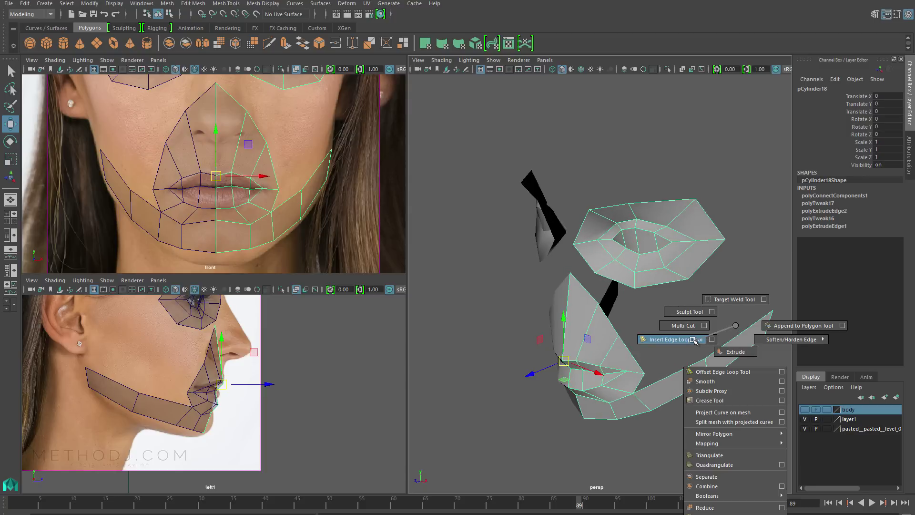
{"action": "right_click_drag", "start_coordinate": [693, 340], "coordinate": [694, 340], "text": "shift"}
{"action": "left_click", "coordinate": [752, 328]}
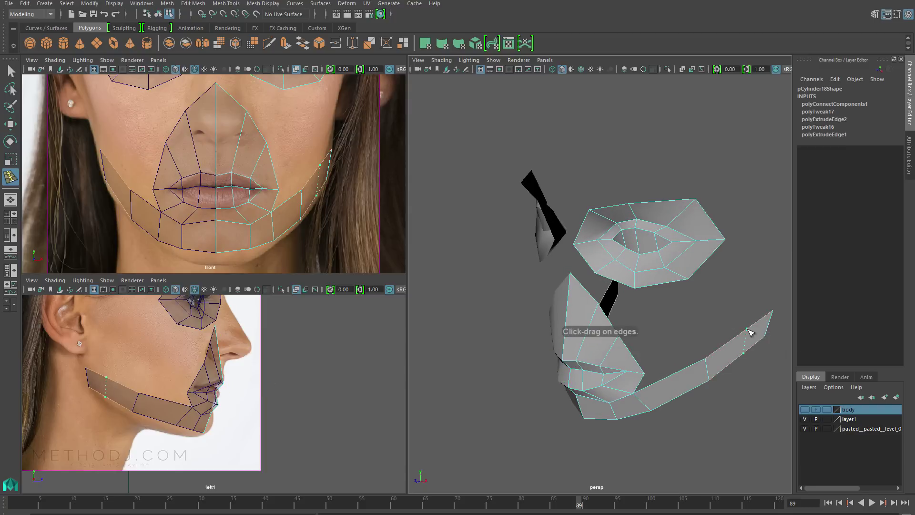
- Extrude the jaw strip's upper end edge straight up in front of the ear, flatten it and move it outward
{"action": "right_click_drag", "start_coordinate": [748, 273], "coordinate": [747, 250]}
{"action": "left_click", "coordinate": [758, 328]}
{"action": "scroll", "coordinate": [191, 381], "scroll_direction": "up", "scroll_amount": 3}
{"action": "middle_click_drag", "start_coordinate": [191, 381], "coordinate": [224, 394], "text": "alt"}
{"action": "right_click_drag", "start_coordinate": [210, 371], "coordinate": [202, 377], "text": "shift"}
{"action": "key", "text": "r"}
{"action": "left_click_drag", "start_coordinate": [162, 355], "coordinate": [162, 274]}
{"action": "middle_click_drag", "start_coordinate": [163, 274], "coordinate": [183, 341], "text": "alt"}
{"action": "key", "text": "w"}
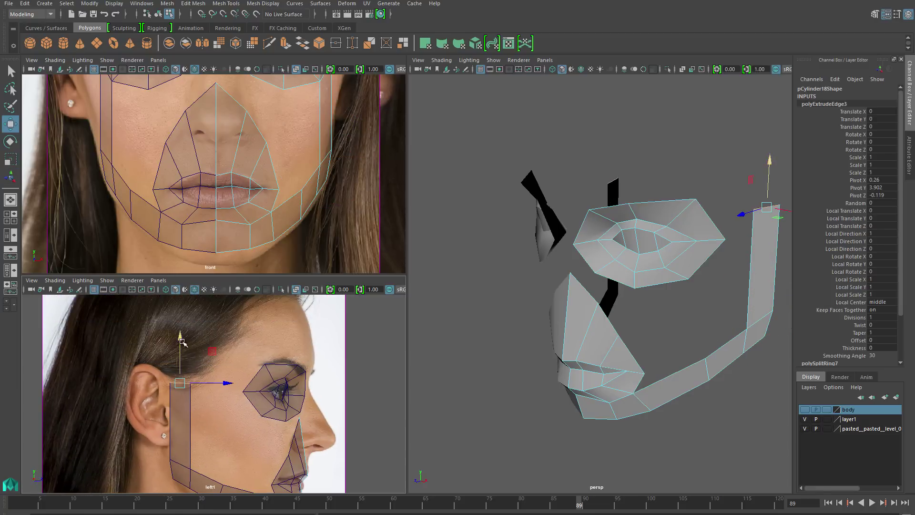
{"action": "middle_click_drag", "start_coordinate": [306, 143], "coordinate": [262, 222], "text": "alt"}
{"action": "left_click_drag", "start_coordinate": [332, 115], "coordinate": [364, 119]}
- Extrude the lower outer edges of the eye mesh down onto the cheek
{"action": "middle_click_drag", "start_coordinate": [331, 214], "coordinate": [332, 200], "text": "alt"}
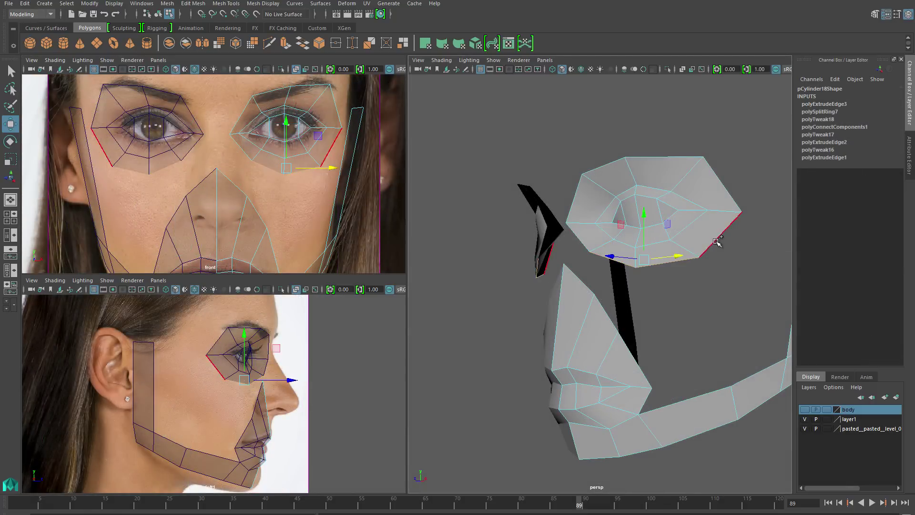
{"action": "key", "text": "f"}
{"action": "right_click", "coordinate": [692, 305], "text": "shift"}
{"action": "left_click", "coordinate": [691, 318]}
{"action": "left_click_drag", "start_coordinate": [691, 318], "coordinate": [318, 216]}
{"action": "left_click", "coordinate": [297, 187]}
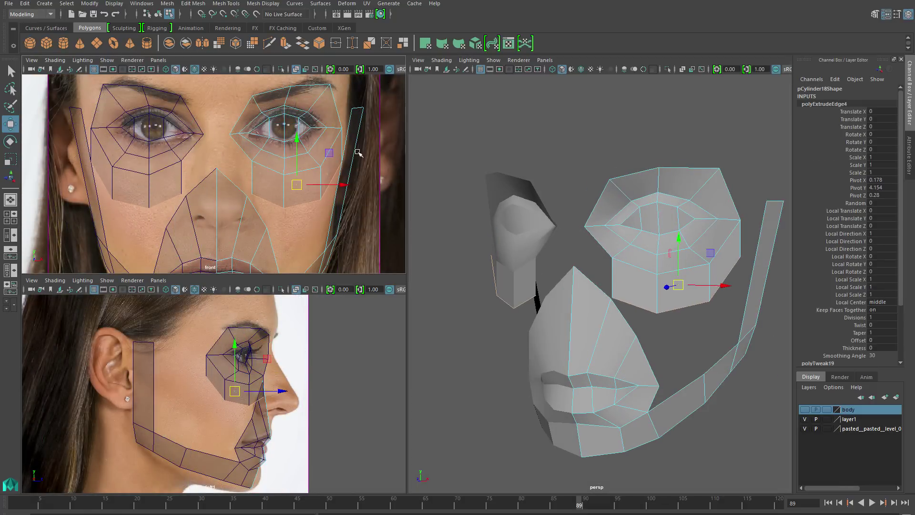
- Spread and reposition the new cheek vertices to follow the cheek in the front and side views
{"action": "left_click_drag", "start_coordinate": [347, 162], "coordinate": [349, 150]}
{"action": "left_click", "coordinate": [288, 209]}
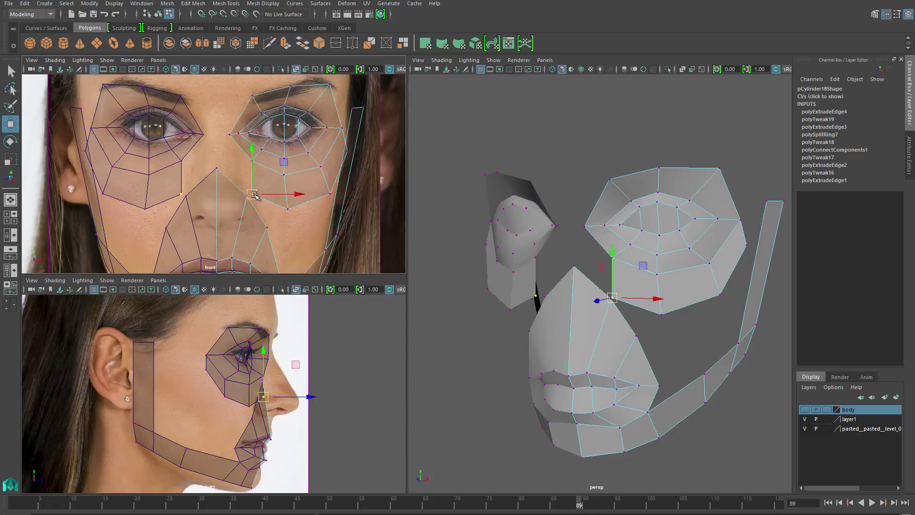
{"action": "scroll", "coordinate": [255, 456], "scroll_direction": "up", "scroll_amount": 1}
{"action": "left_click", "coordinate": [195, 367]}
{"action": "left_click", "coordinate": [242, 368]}
{"action": "left_click_drag", "start_coordinate": [242, 367], "coordinate": [231, 367]}
{"action": "left_click", "coordinate": [287, 208]}
{"action": "left_click_drag", "start_coordinate": [287, 190], "coordinate": [288, 199]}
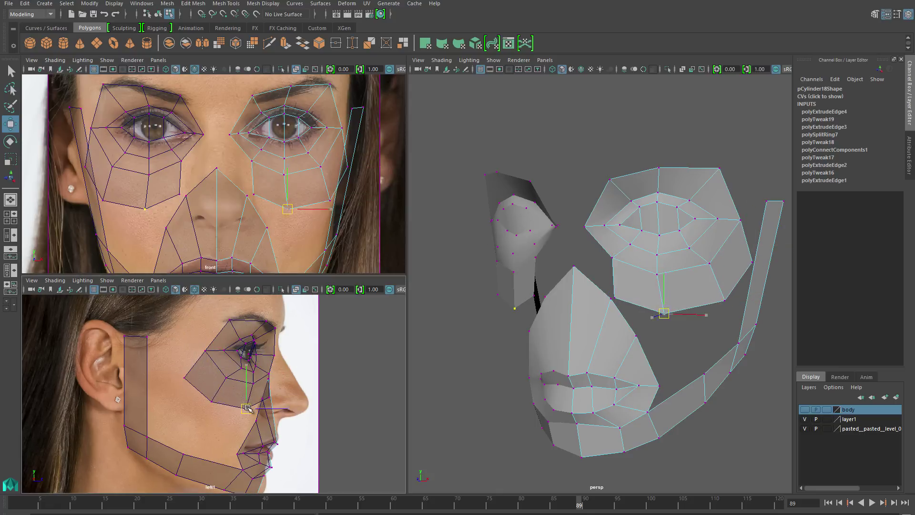
- Split the strip in front of the ear with an edge loop and bridge it to the cheek's outer edge
{"action": "left_click", "coordinate": [350, 143]}
{"action": "left_click_drag", "start_coordinate": [595, 286], "coordinate": [702, 220], "text": "alt"}
{"action": "right_click_drag", "start_coordinate": [701, 220], "coordinate": [697, 327], "text": "shift"}
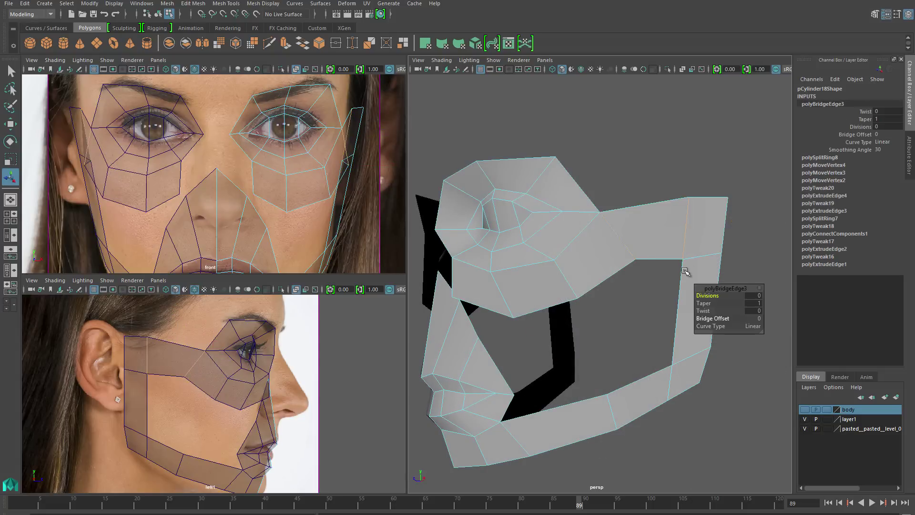
- Adjust the vertices under the temple bridge and the cheek's lower middle vertex to round the cheek
{"action": "key", "text": "w"}
{"action": "left_click_drag", "start_coordinate": [184, 377], "coordinate": [151, 375]}
{"action": "left_click", "coordinate": [241, 409]}
{"action": "left_click_drag", "start_coordinate": [533, 300], "coordinate": [600, 200], "text": "alt"}
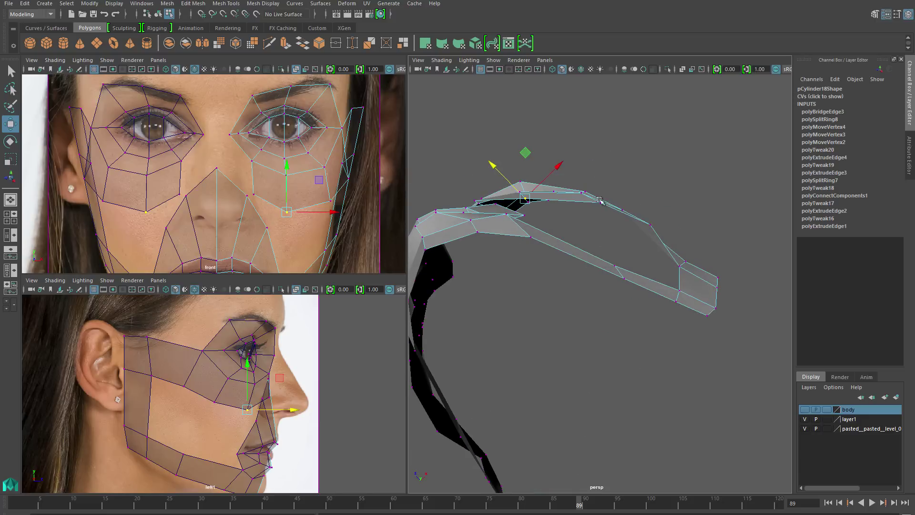
{"action": "left_click_drag", "start_coordinate": [500, 170], "coordinate": [532, 345], "text": "alt"}
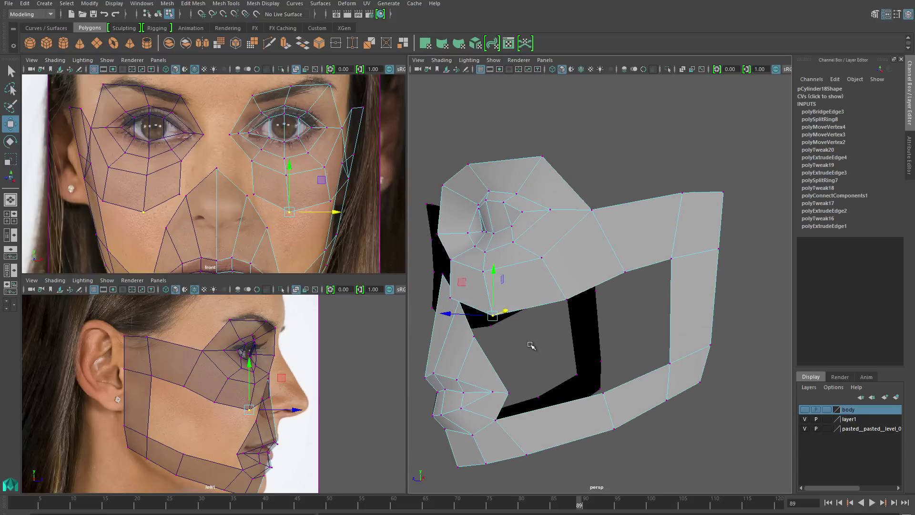
- Bevel the cross edge in the middle of the jaw strip into two edges
{"action": "left_click_drag", "start_coordinate": [610, 411], "coordinate": [603, 400], "text": "alt"}
{"action": "left_click", "coordinate": [598, 384]}
{"action": "right_click_drag", "start_coordinate": [613, 409], "coordinate": [653, 366], "text": "shift"}
{"action": "left_click_drag", "start_coordinate": [652, 366], "coordinate": [657, 392], "text": "alt"}
- Bridge the lower cheek edges to the matching jaw strip edges, filling the side of the face
{"action": "left_click", "coordinate": [572, 307]}
{"action": "left_click_drag", "start_coordinate": [551, 419], "coordinate": [594, 327], "text": "alt"}
{"action": "right_click_drag", "start_coordinate": [629, 337], "coordinate": [612, 442], "text": "shift"}
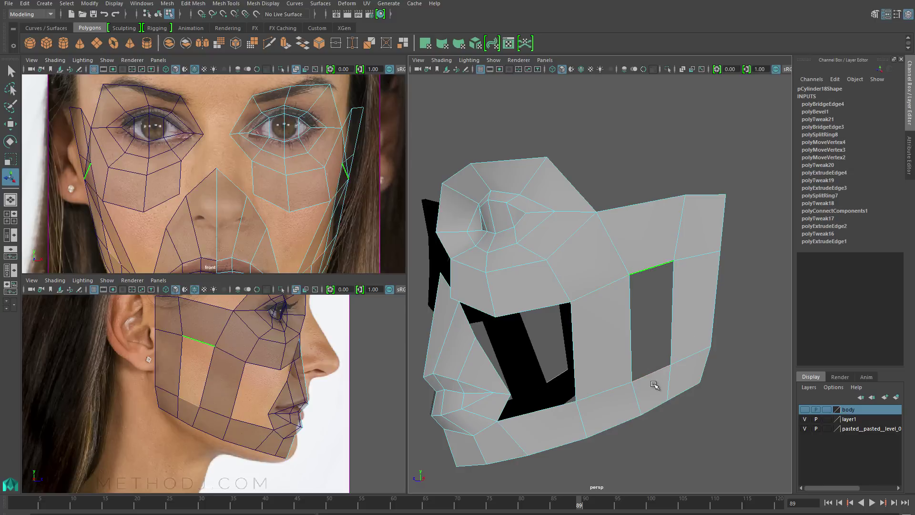
{"action": "left_click_drag", "start_coordinate": [532, 300], "coordinate": [570, 416], "text": "alt"}
{"action": "left_click", "coordinate": [568, 417], "text": "shift"}
{"action": "key", "text": "g"}
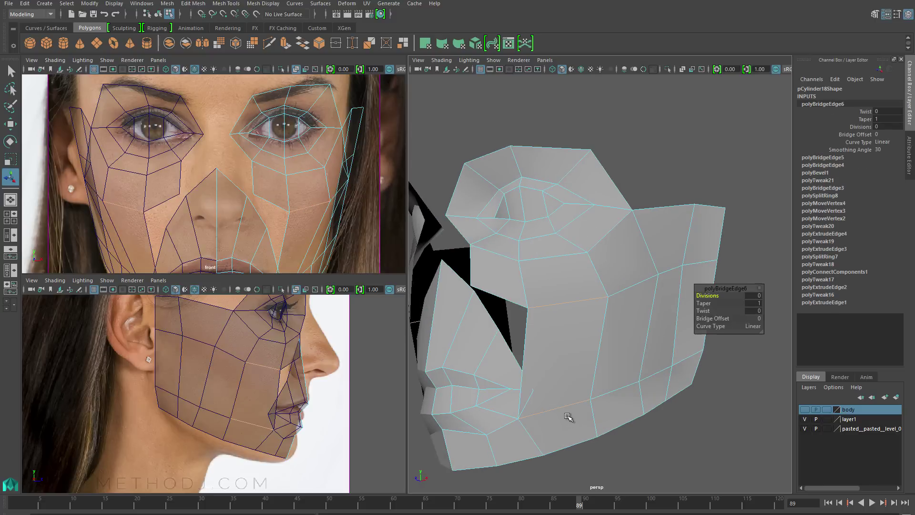
- Insert an edge loop across the newly bridged lower cheek faces, level with the mouth corner
{"action": "right_click_drag", "start_coordinate": [598, 264], "coordinate": [577, 250]}
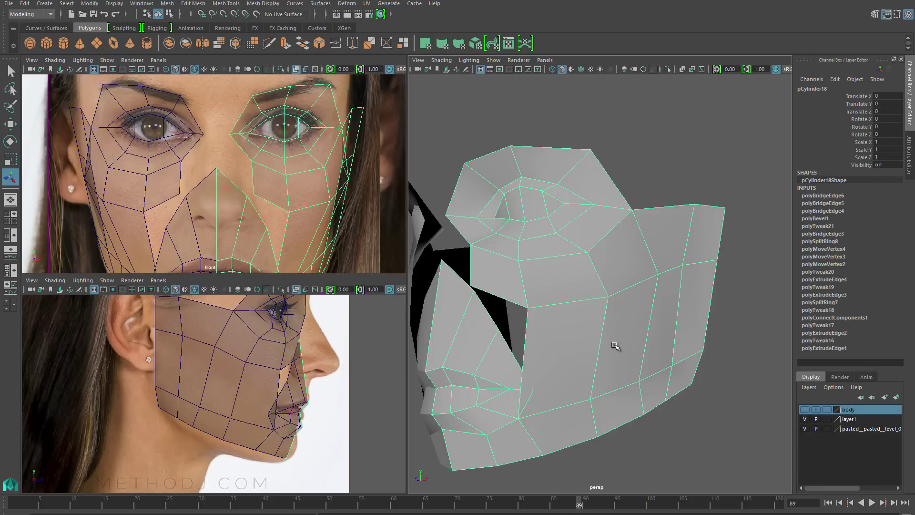
{"action": "right_click_drag", "start_coordinate": [613, 326], "coordinate": [585, 343], "text": "shift"}
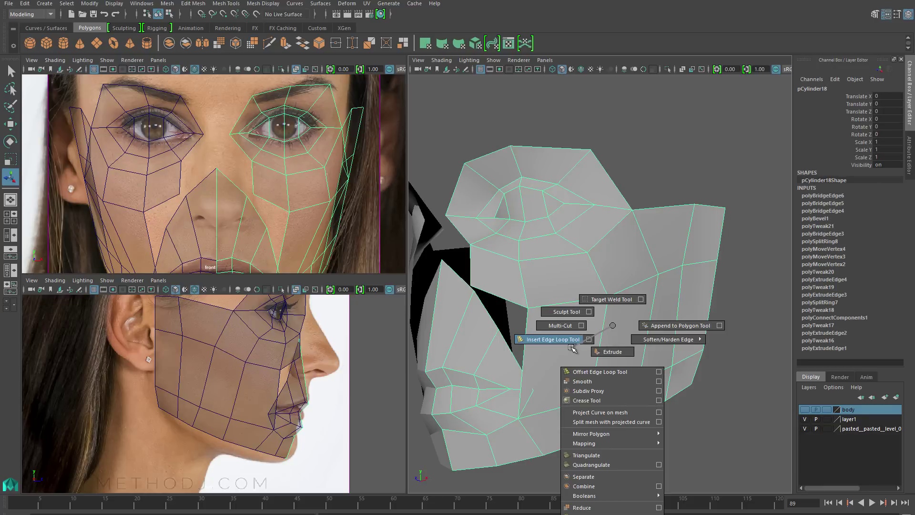
{"action": "right_click_drag", "start_coordinate": [572, 347], "coordinate": [571, 348], "text": "shift"}
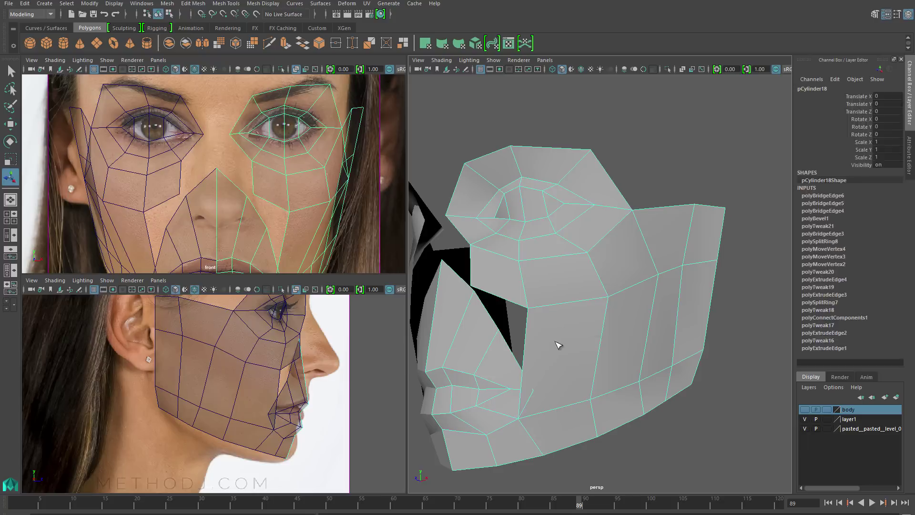
{"action": "left_click", "coordinate": [529, 388]}
- Snap the mouth corner vertex onto the front end of the new cheek loop and merge the two vertices
{"action": "key", "text": "w"}
{"action": "right_click_drag", "start_coordinate": [521, 276], "coordinate": [476, 268]}
{"action": "left_click", "coordinate": [517, 388]}
{"action": "middle_click_drag", "start_coordinate": [519, 380], "coordinate": [533, 390]}
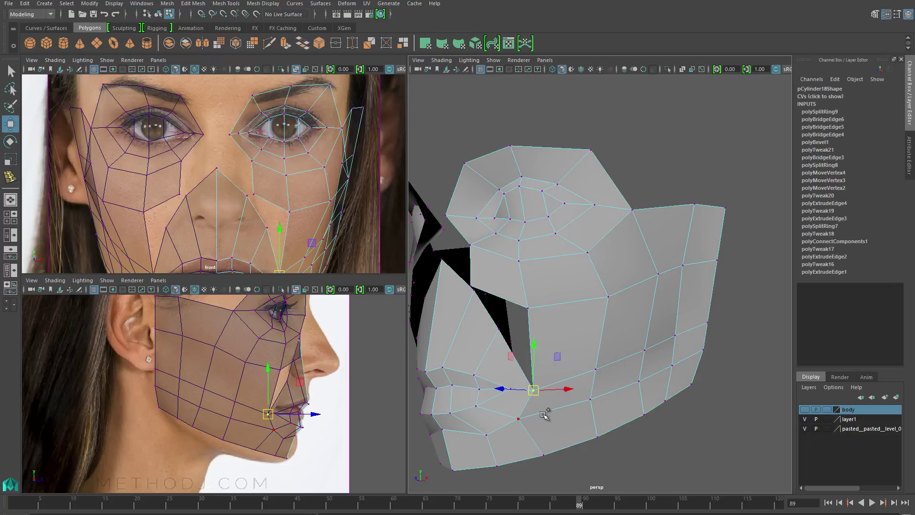
{"action": "right_click_drag", "start_coordinate": [544, 414], "coordinate": [544, 415], "text": "shift"}
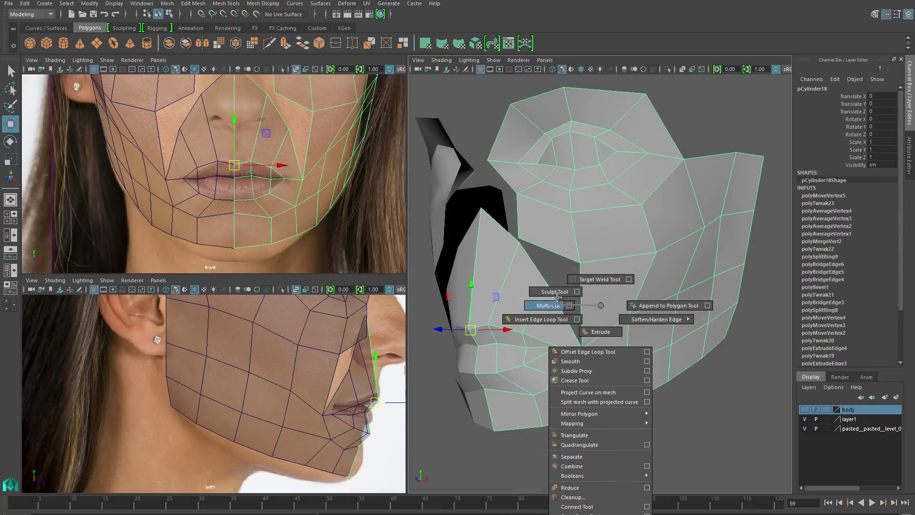
- Multi-Cut a path from the cheek's inner lower corner past the mouth corner to the jaw's lower edge, and collapse the short edge beside the chin
{"action": "right_click_drag", "start_coordinate": [557, 296], "coordinate": [555, 300], "text": "shift"}
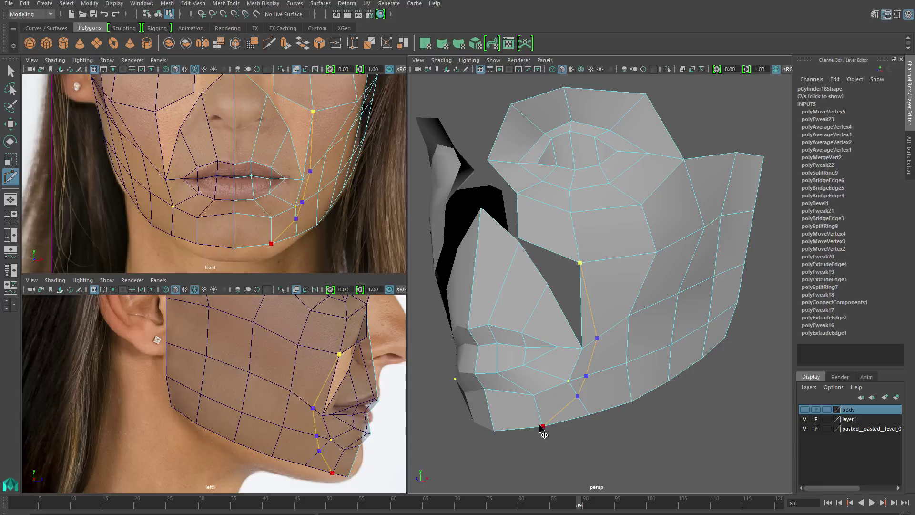
{"action": "key", "text": "Return"}
{"action": "key", "text": "w"}
{"action": "right_click_drag", "start_coordinate": [594, 273], "coordinate": [595, 319]}
{"action": "left_click", "coordinate": [583, 380]}
{"action": "right_click_drag", "start_coordinate": [596, 380], "coordinate": [641, 355], "text": "shift"}
- Remove the thin triangle above the mouth corner and bridge the cheek's inner edge to the side of the nose patch
{"action": "left_click", "coordinate": [593, 313]}
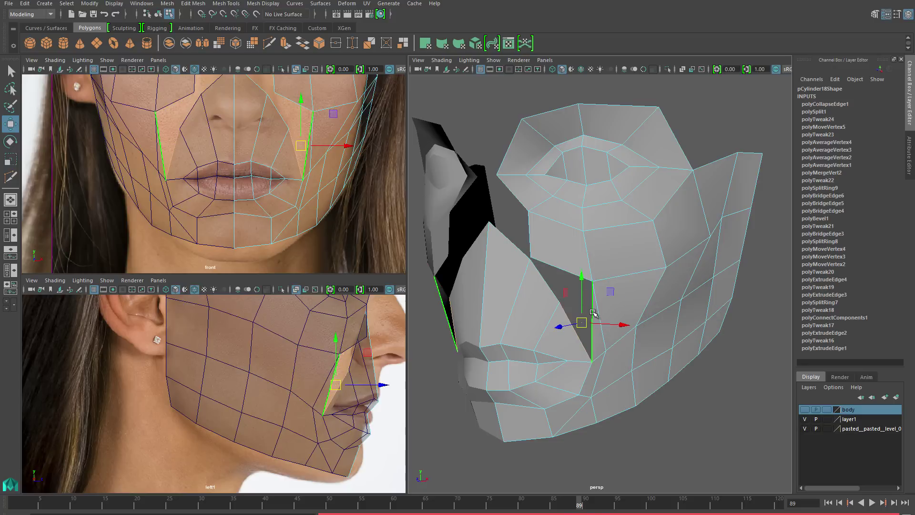
{"action": "key", "text": "ctrl+z"}
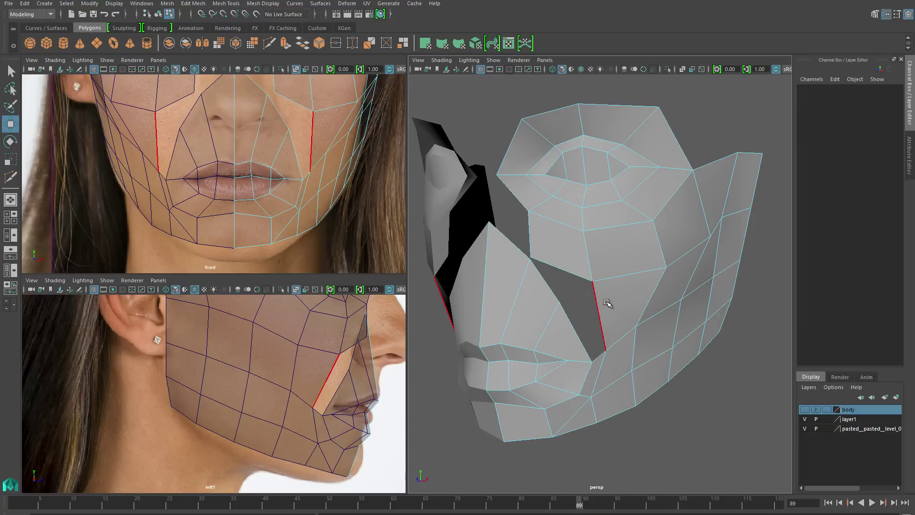
{"action": "left_click", "coordinate": [607, 303]}
{"action": "right_click_drag", "start_coordinate": [607, 315], "coordinate": [612, 341], "text": "shift"}
{"action": "right_click_drag", "start_coordinate": [615, 415], "coordinate": [589, 422], "text": "shift"}
{"action": "left_click_drag", "start_coordinate": [591, 333], "coordinate": [613, 278], "text": "alt"}
{"action": "right_click_drag", "start_coordinate": [612, 279], "coordinate": [589, 306], "text": "shift"}
{"action": "key", "text": "w"}
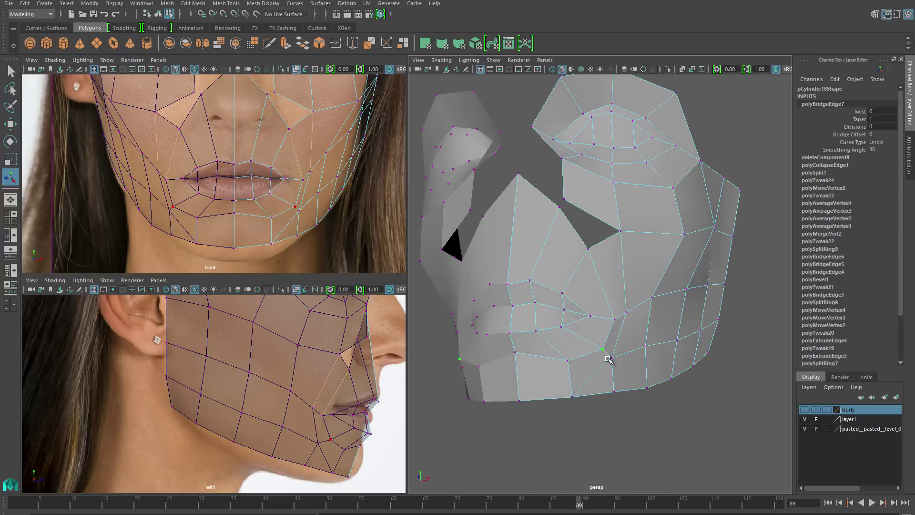
- Delete the bottom row of chin faces between the centre line and the jaw strip
{"action": "left_click", "coordinate": [590, 314]}
{"action": "left_click_drag", "start_coordinate": [590, 315], "coordinate": [540, 273], "text": "alt"}
{"action": "right_click_drag", "start_coordinate": [540, 273], "coordinate": [542, 238]}
{"action": "left_click", "coordinate": [548, 405]}
{"action": "left_click_drag", "start_coordinate": [548, 405], "coordinate": [570, 408], "text": "alt"}
{"action": "right_click_drag", "start_coordinate": [589, 383], "coordinate": [586, 359]}
{"action": "key", "text": "ctrl+z"}
{"action": "right_click_drag", "start_coordinate": [597, 431], "coordinate": [578, 256]}
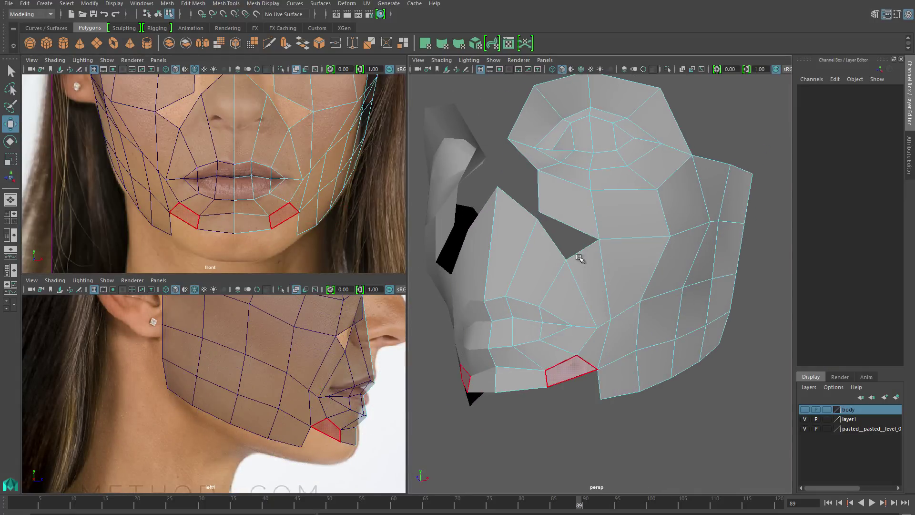
- Extrude the chin's lower border edges down to the chin contour in the side reference
{"action": "double_click", "coordinate": [550, 379]}
{"action": "right_click_drag", "start_coordinate": [557, 379], "coordinate": [556, 403], "text": "shift"}
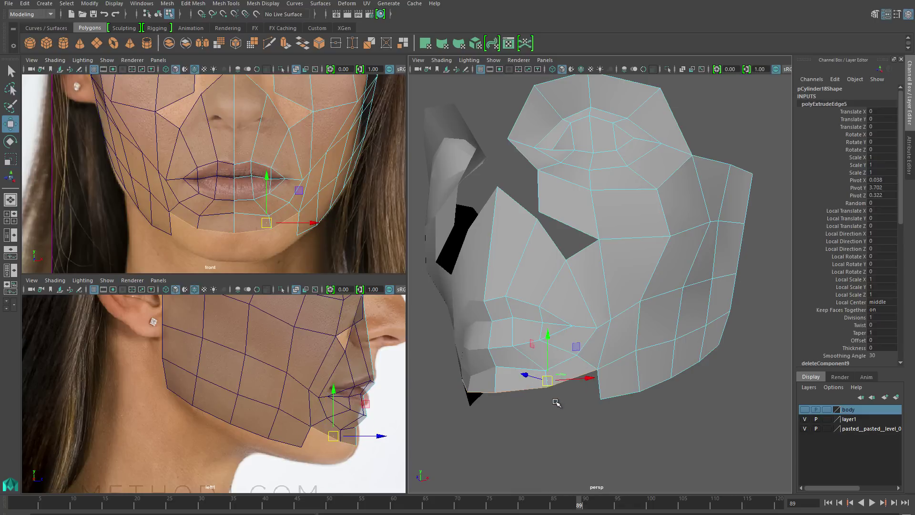
{"action": "left_click_drag", "start_coordinate": [341, 442], "coordinate": [341, 460]}
- Merge the end vertices of the extruded chin strip with the jaw corner and lower the merged vertex onto the jawline
{"action": "right_click_drag", "start_coordinate": [306, 273], "coordinate": [271, 277]}
{"action": "left_click", "coordinate": [297, 444]}
{"action": "mouse_move", "coordinate": [317, 439]}
{"action": "right_mouse_down", "text": "shift"}
{"action": "mouse_move", "coordinate": [317, 413]}
{"action": "mouse_move", "coordinate": [302, 436]}
{"action": "right_mouse_up", "text": "shift"}
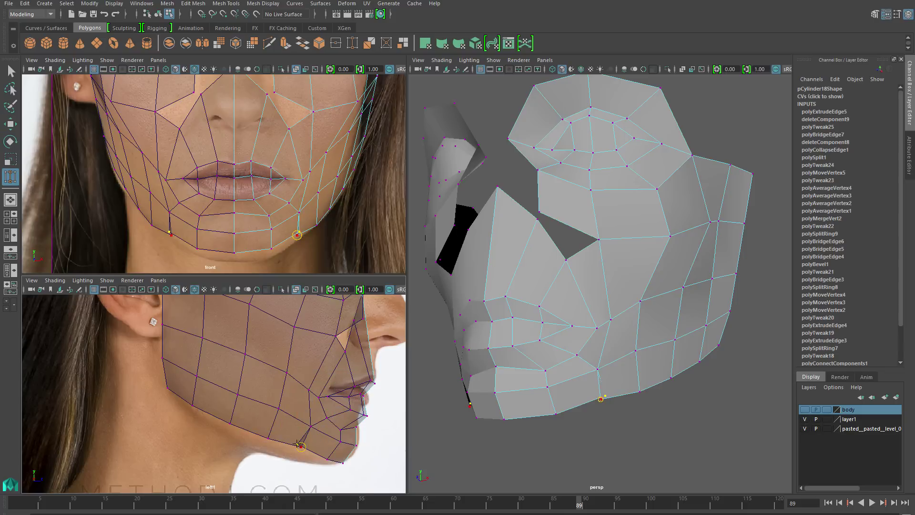
{"action": "left_click_drag", "start_coordinate": [301, 445], "coordinate": [302, 452]}
{"action": "left_click", "coordinate": [297, 443]}
{"action": "scroll", "coordinate": [334, 419], "scroll_direction": "up", "scroll_amount": 3}
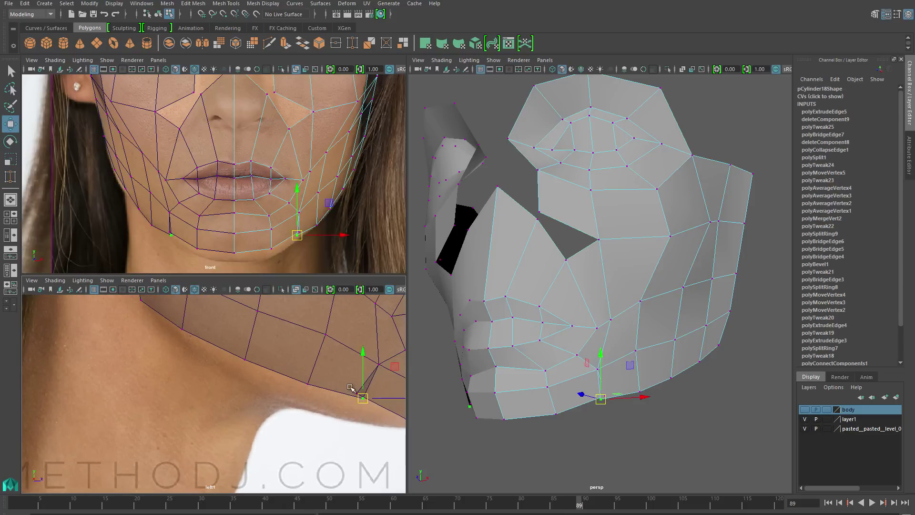
{"action": "right_click_drag", "start_coordinate": [360, 394], "coordinate": [367, 362], "text": "shift"}
{"action": "scroll", "coordinate": [281, 461], "scroll_direction": "down", "scroll_amount": 3}
{"action": "left_click_drag", "start_coordinate": [257, 446], "coordinate": [255, 450]}
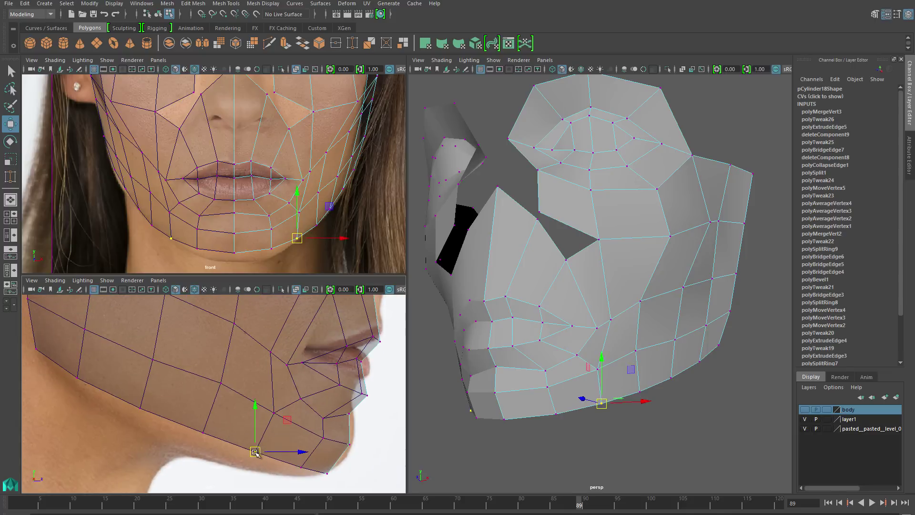
- Lower the chin's bottom vertices at the centre to match the reference outline
{"action": "left_click_drag", "start_coordinate": [234, 243], "coordinate": [284, 265]}
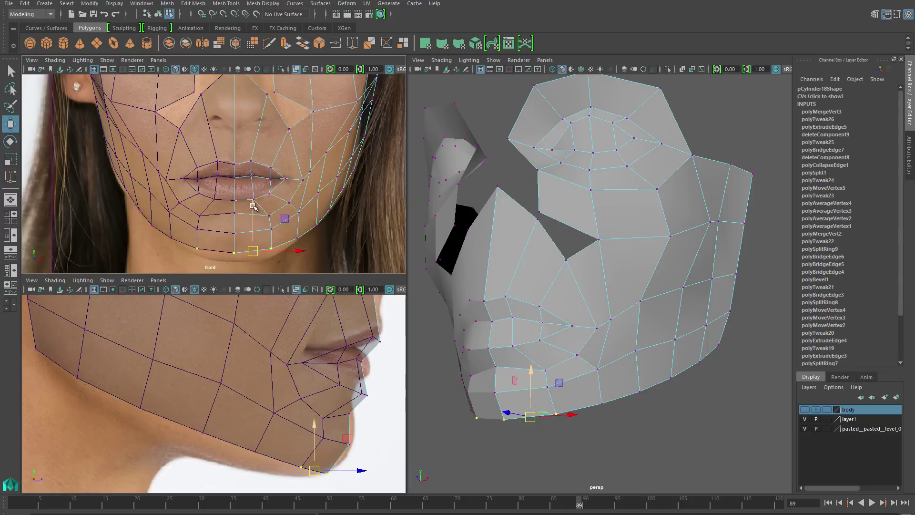
{"action": "left_click_drag", "start_coordinate": [253, 206], "coordinate": [254, 213]}
- Soften the mesh's edges and bridge the remaining gap between the cheek below the eye and the nose patch
{"action": "left_click_drag", "start_coordinate": [623, 398], "coordinate": [643, 420], "text": "alt"}
{"action": "left_click_drag", "start_coordinate": [559, 285], "coordinate": [609, 289]}
{"action": "right_click_drag", "start_coordinate": [537, 262], "coordinate": [577, 262]}
{"action": "left_click_drag", "start_coordinate": [812, 362], "coordinate": [810, 363]}
{"action": "scroll", "coordinate": [623, 341], "scroll_direction": "up", "scroll_amount": 5}
{"action": "right_click_drag", "start_coordinate": [622, 259], "coordinate": [624, 401]}
{"action": "left_click_drag", "start_coordinate": [631, 373], "coordinate": [634, 326], "text": "alt"}
{"action": "left_click", "coordinate": [634, 327]}
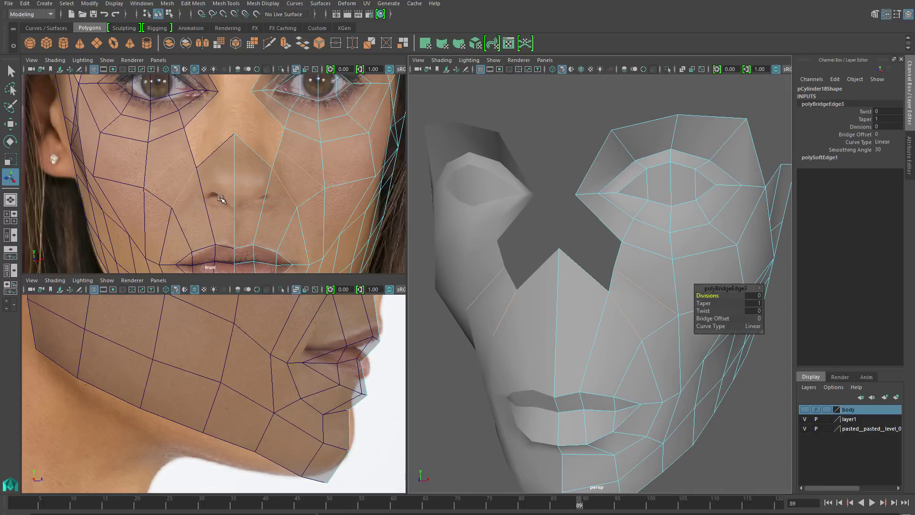
- Connect the vertical edges of the nose patch with a new cross edge just below the nostrils
{"action": "left_click", "coordinate": [205, 200]}
{"action": "left_click", "coordinate": [265, 202], "text": "shift"}
{"action": "right_click_drag", "start_coordinate": [289, 176], "coordinate": [289, 188], "text": "shift"}
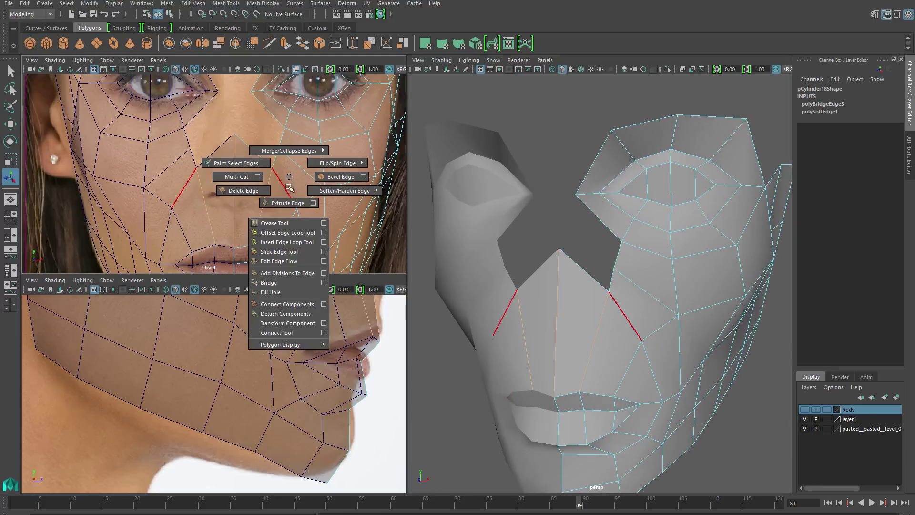
{"action": "left_click", "coordinate": [291, 305]}
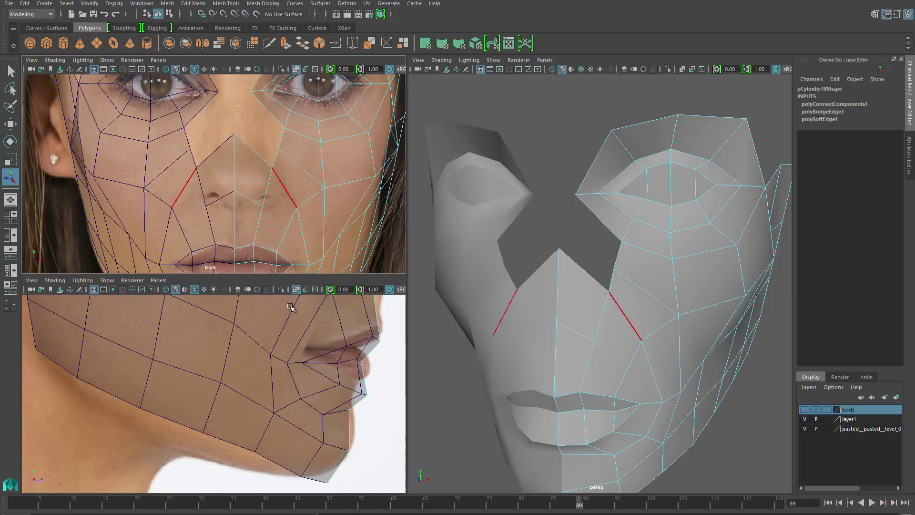
- Reposition the new cross edge's vertices to follow the nose base and nostril wings in the front reference
{"action": "right_click_drag", "start_coordinate": [250, 196], "coordinate": [244, 171]}
{"action": "left_click", "coordinate": [234, 190]}
{"action": "key", "text": "w"}
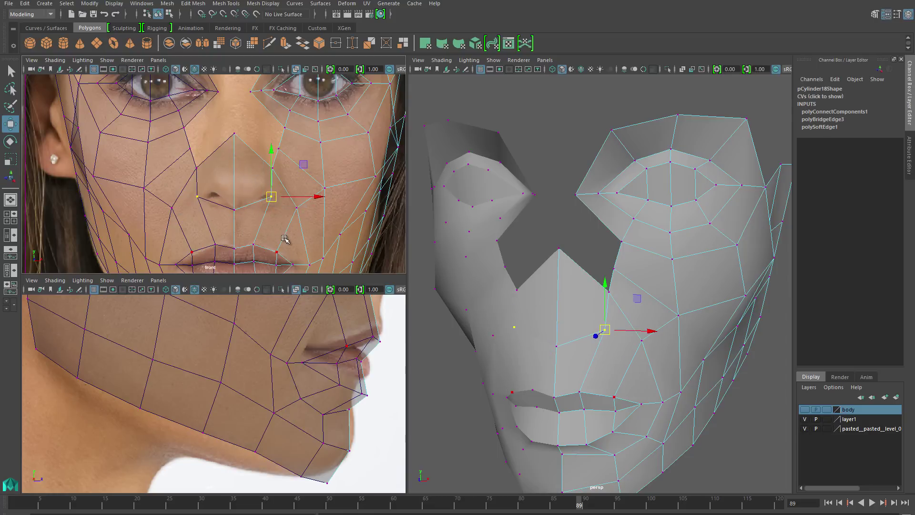
- Extrude the faces above the nose base forward to form the nose block
{"action": "right_click_drag", "start_coordinate": [250, 160], "coordinate": [249, 188]}
{"action": "left_click", "coordinate": [238, 181]}
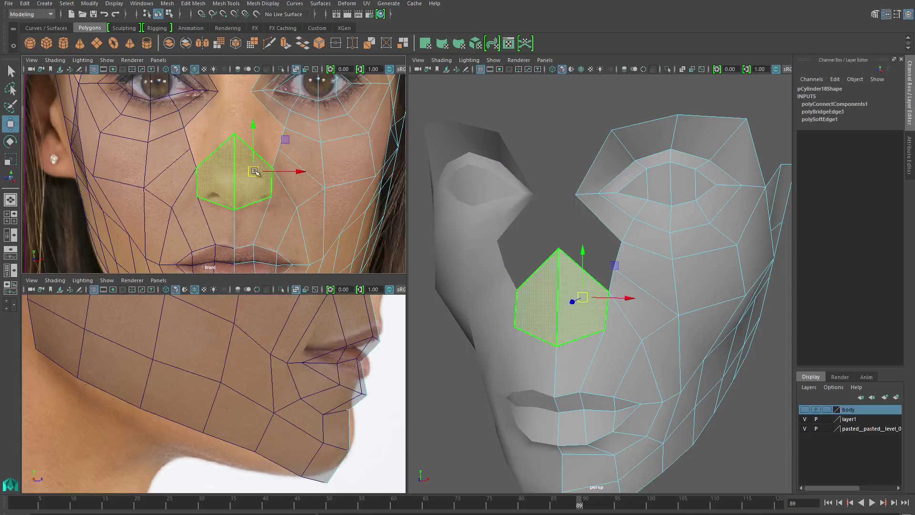
{"action": "right_click_drag", "start_coordinate": [579, 313], "coordinate": [580, 332], "text": "shift"}
{"action": "left_click_drag", "start_coordinate": [580, 332], "coordinate": [389, 358], "text": "alt"}
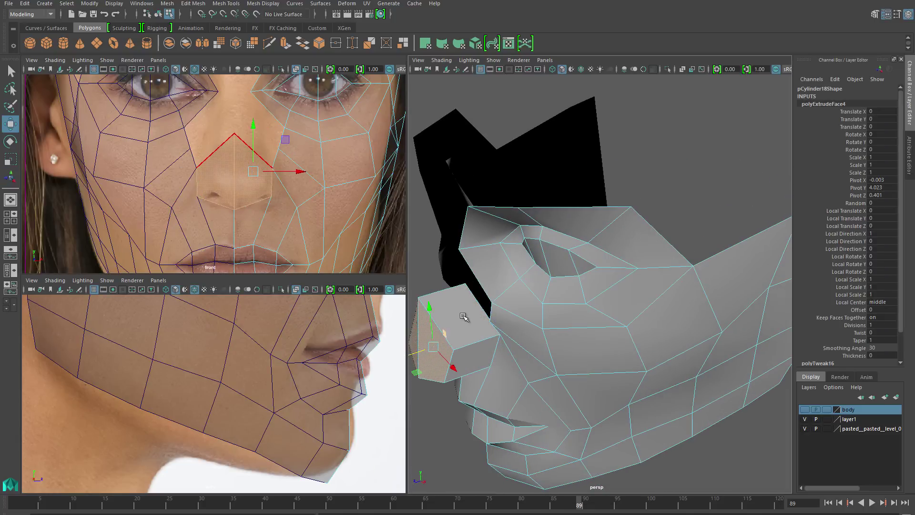
- Extrude the top faces of the nose block upward between the eyes to form the bridge
{"action": "left_click", "coordinate": [464, 315]}
{"action": "left_click_drag", "start_coordinate": [465, 314], "coordinate": [536, 284], "text": "alt"}
{"action": "right_click_drag", "start_coordinate": [536, 284], "coordinate": [539, 303], "text": "shift"}
{"action": "left_click_drag", "start_coordinate": [538, 304], "coordinate": [605, 173]}
- Delete the back faces of the nose bridge extrusion and the inner wall faces along the centre line
{"action": "left_click", "coordinate": [637, 188]}
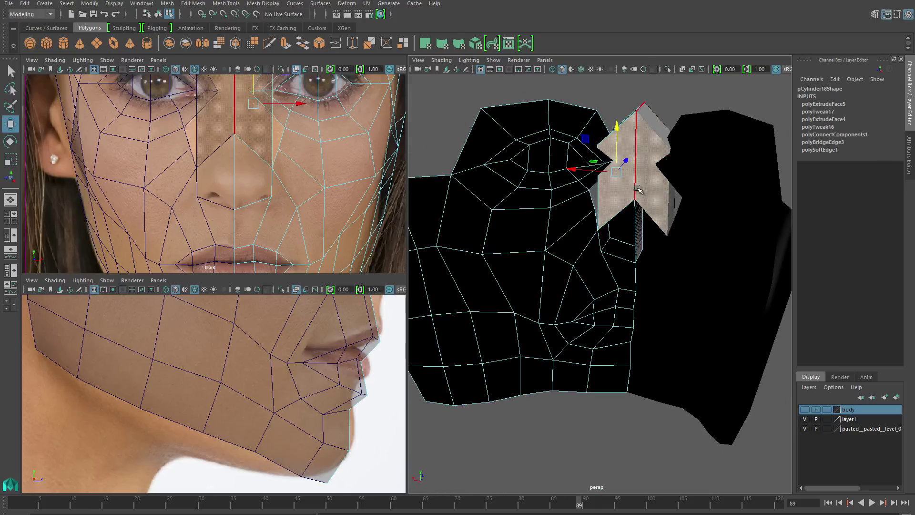
{"action": "key", "text": "f"}
{"action": "key", "text": "F11"}
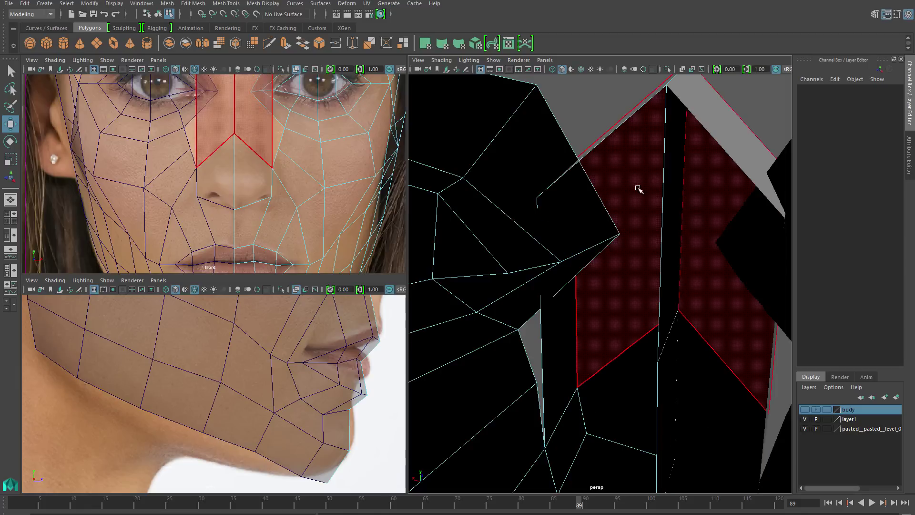
{"action": "key", "text": "Delete"}
{"action": "left_click", "coordinate": [624, 397]}
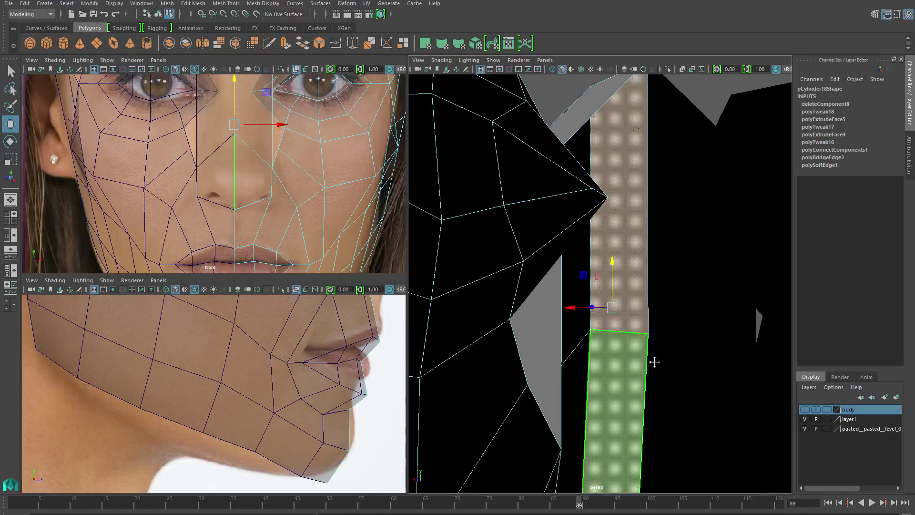
{"action": "left_click_drag", "start_coordinate": [653, 361], "coordinate": [627, 307], "text": "alt"}
{"action": "right_click_drag", "start_coordinate": [625, 305], "coordinate": [461, 288], "text": "alt"}
- Move the nose bridge's top vertices to the level of the inner eye corners and narrow the bridge there
{"action": "key", "text": "F9"}
{"action": "left_click", "coordinate": [234, 133]}
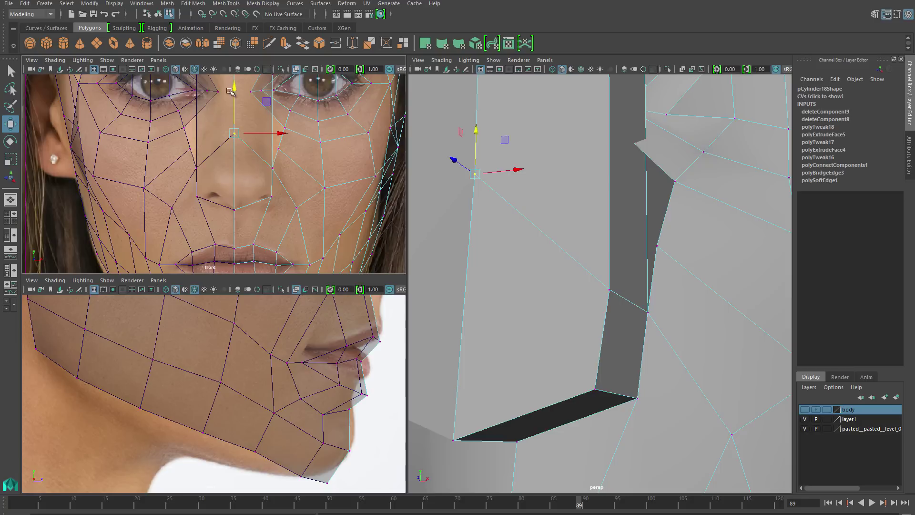
{"action": "middle_click_drag", "start_coordinate": [259, 90], "coordinate": [278, 168], "text": "alt"}
{"action": "left_click_drag", "start_coordinate": [292, 154], "coordinate": [269, 172]}
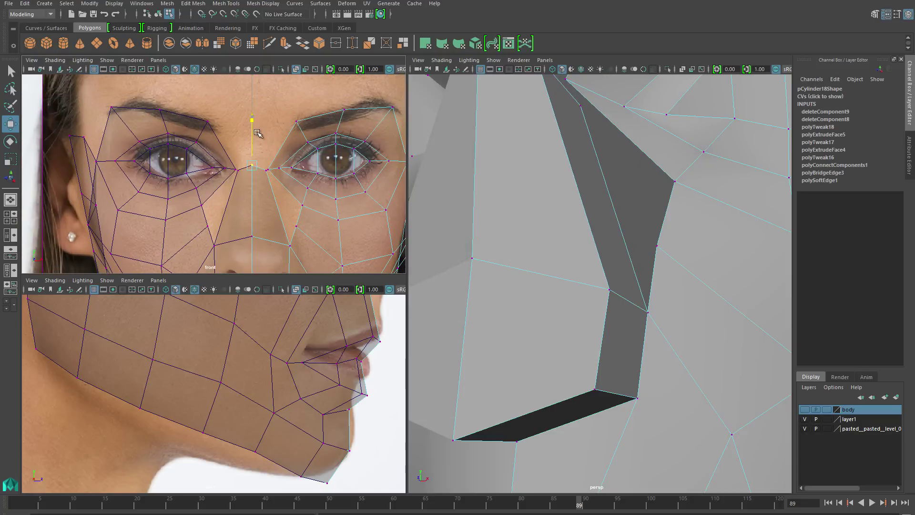
- Delete the leftover faces at the top of the nose bridge and merge its outer vertices at the inner eye corner
{"action": "scroll", "coordinate": [602, 255], "scroll_direction": "down", "scroll_amount": 10}
{"action": "left_click", "coordinate": [627, 184]}
{"action": "left_click", "coordinate": [567, 183]}
{"action": "mouse_move", "coordinate": [577, 163]}
{"action": "right_mouse_down"}
{"action": "mouse_move", "coordinate": [572, 186]}
{"action": "mouse_move", "coordinate": [584, 176]}
{"action": "mouse_move", "coordinate": [579, 160]}
{"action": "right_mouse_up"}
{"action": "key", "text": "Delete"}
{"action": "left_click_drag", "start_coordinate": [572, 154], "coordinate": [606, 185]}
{"action": "right_click_drag", "start_coordinate": [606, 185], "coordinate": [632, 153], "text": "shift"}
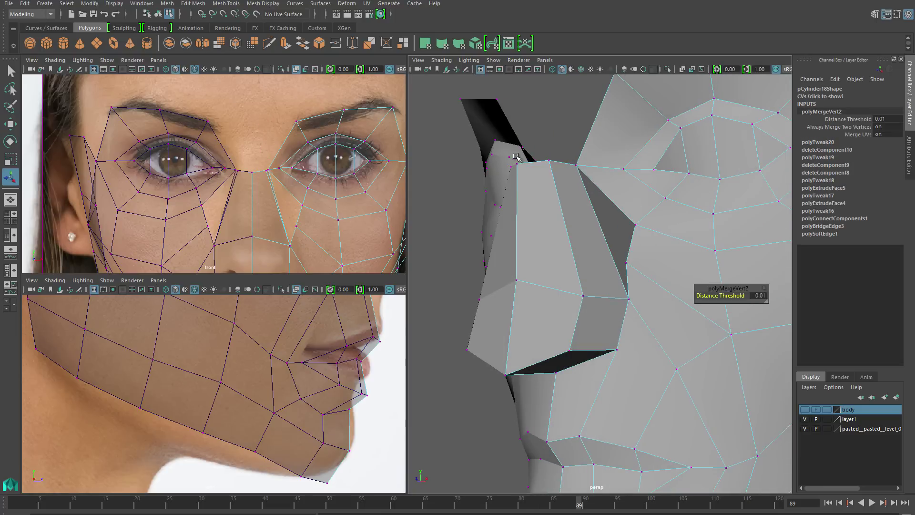
- Move the top vertices of the nose bridge back toward the face to match the side reference's profile
{"action": "left_click_drag", "start_coordinate": [515, 155], "coordinate": [546, 174]}
{"action": "middle_click_drag", "start_coordinate": [333, 310], "coordinate": [362, 382], "text": "alt"}
{"action": "scroll", "coordinate": [372, 362], "scroll_direction": "down", "scroll_amount": 3}
{"action": "scroll", "coordinate": [378, 362], "scroll_direction": "up", "scroll_amount": 4}
{"action": "key", "text": "w"}
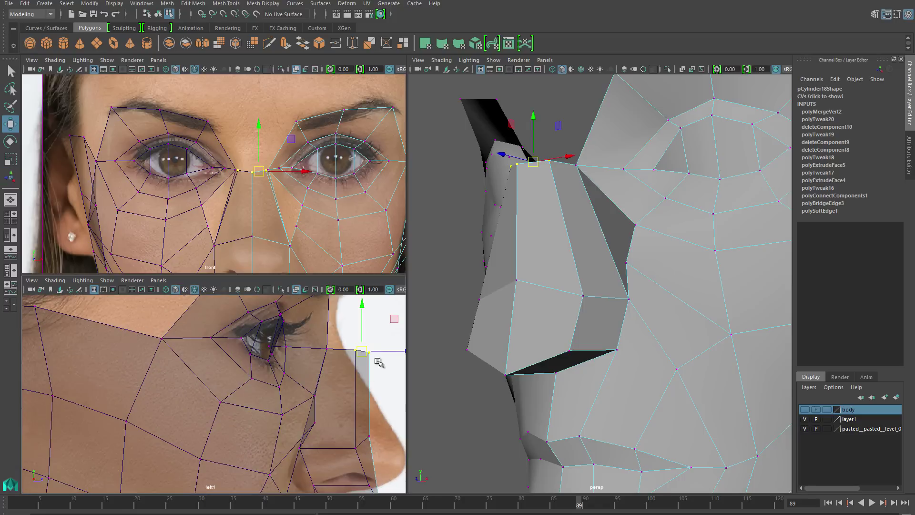
{"action": "left_click_drag", "start_coordinate": [390, 351], "coordinate": [373, 352]}
{"action": "middle_click_drag", "start_coordinate": [386, 351], "coordinate": [334, 324], "text": "alt"}
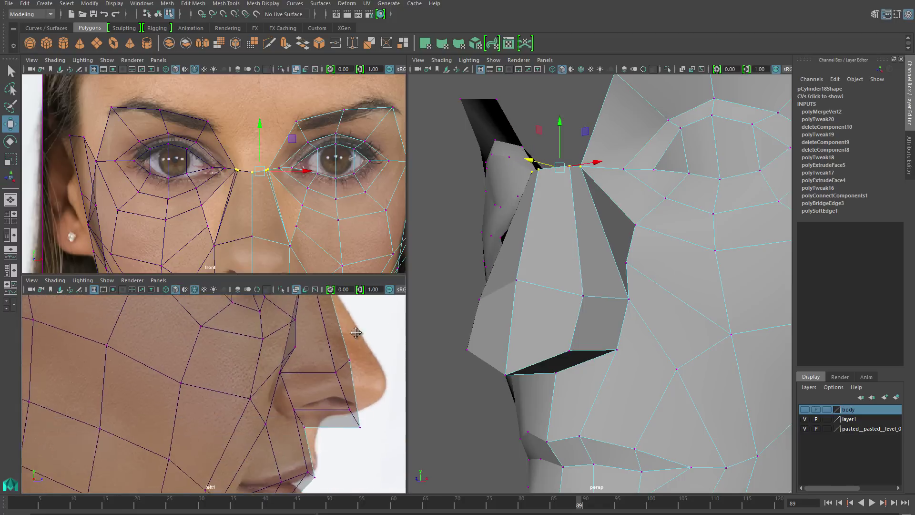
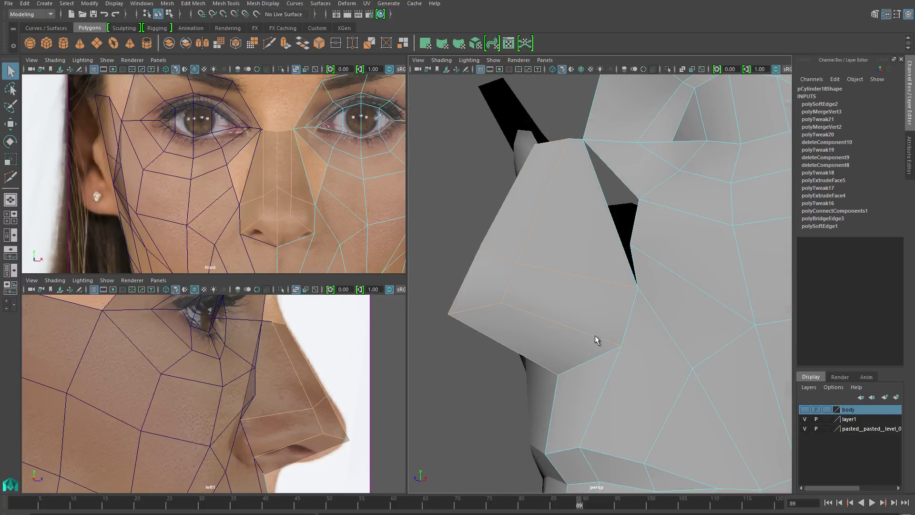
- Delete the nose's tip and side faces, keeping the centre bridge strip and the underside
{"action": "right_click_drag", "start_coordinate": [567, 284], "coordinate": [568, 302]}
{"action": "left_click", "coordinate": [568, 302]}
{"action": "left_click", "coordinate": [525, 347], "text": "shift"}
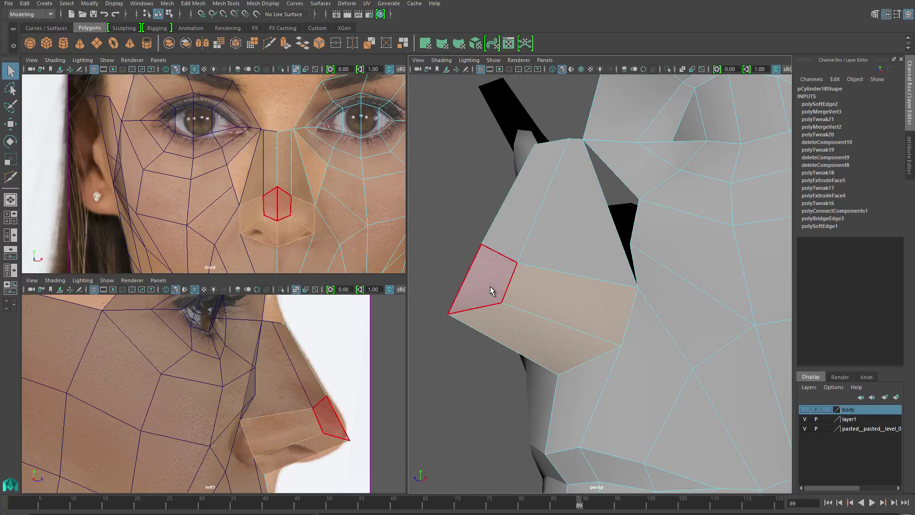
{"action": "left_click", "coordinate": [542, 252]}
{"action": "key", "text": "Delete"}
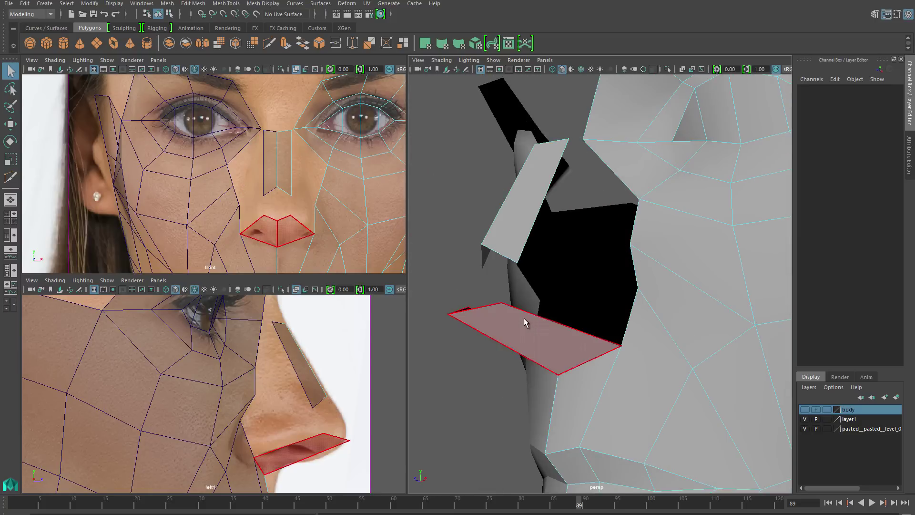
- Lower the front vertices of the nose underside and spread the outer pair outward below the nostrils
{"action": "right_click_drag", "start_coordinate": [521, 267], "coordinate": [491, 275]}
{"action": "left_click_drag", "start_coordinate": [327, 225], "coordinate": [257, 210]}
{"action": "key", "text": "w"}
{"action": "left_click_drag", "start_coordinate": [289, 175], "coordinate": [289, 189]}
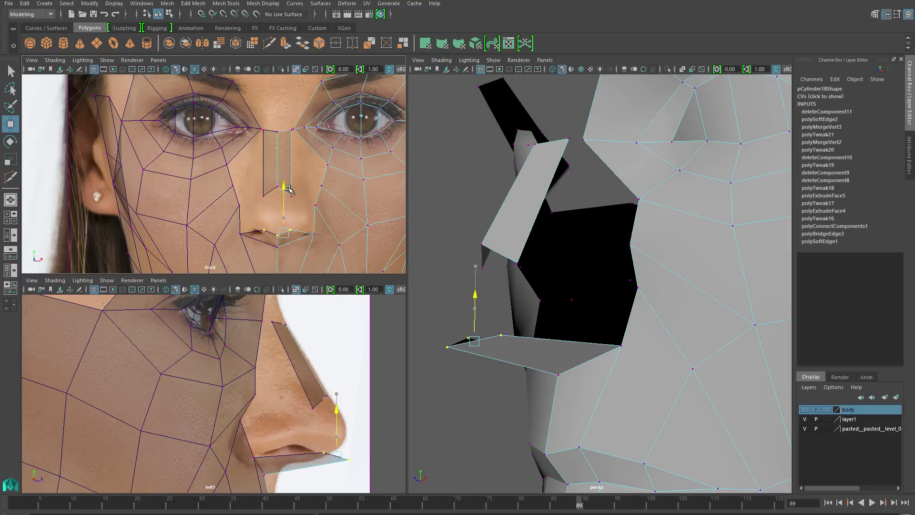
{"action": "right_click_drag", "start_coordinate": [288, 189], "coordinate": [343, 241], "text": "alt"}
{"action": "left_click_drag", "start_coordinate": [310, 244], "coordinate": [327, 243]}
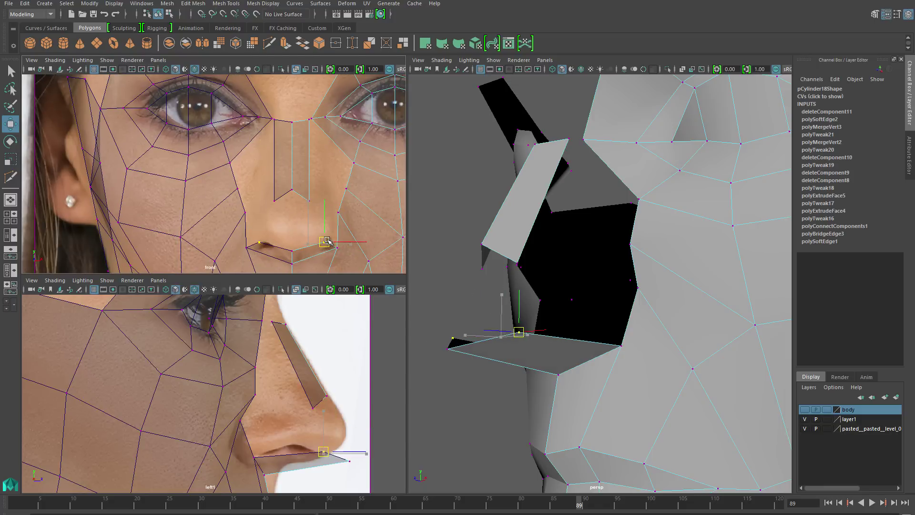
- Fit the nose underside to the side reference and extrude its front edges up toward the nose tip
{"action": "middle_click_drag", "start_coordinate": [360, 457], "coordinate": [353, 405], "text": "alt"}
{"action": "left_click_drag", "start_coordinate": [352, 405], "coordinate": [314, 374]}
{"action": "right_click", "coordinate": [521, 281]}
{"action": "right_click", "coordinate": [527, 343], "text": "shift"}
{"action": "key", "text": "ctrl+F9"}
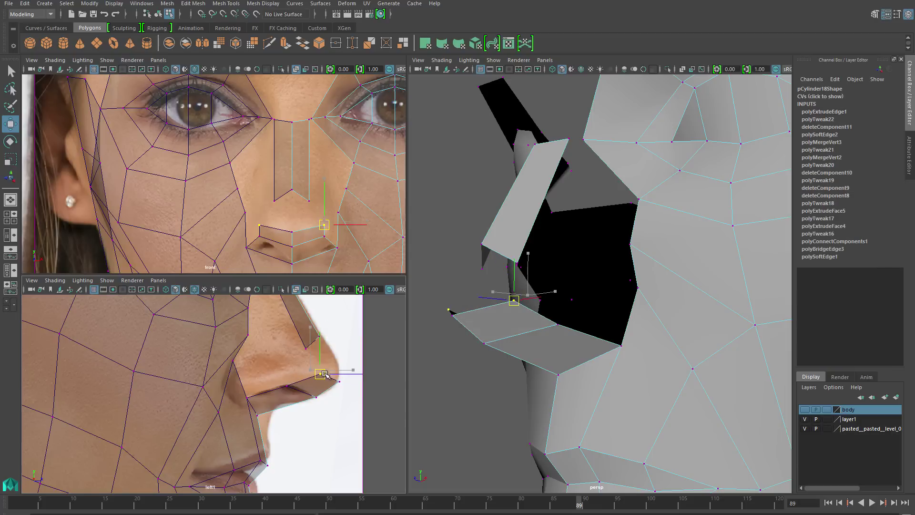
- Narrow the front edge of the nose underside and bridge it to the bottom edges of the nose bridge strip
{"action": "left_click_drag", "start_coordinate": [379, 226], "coordinate": [328, 235]}
{"action": "left_click_drag", "start_coordinate": [634, 424], "coordinate": [688, 419], "text": "alt"}
{"action": "right_click_drag", "start_coordinate": [343, 281], "coordinate": [352, 404]}
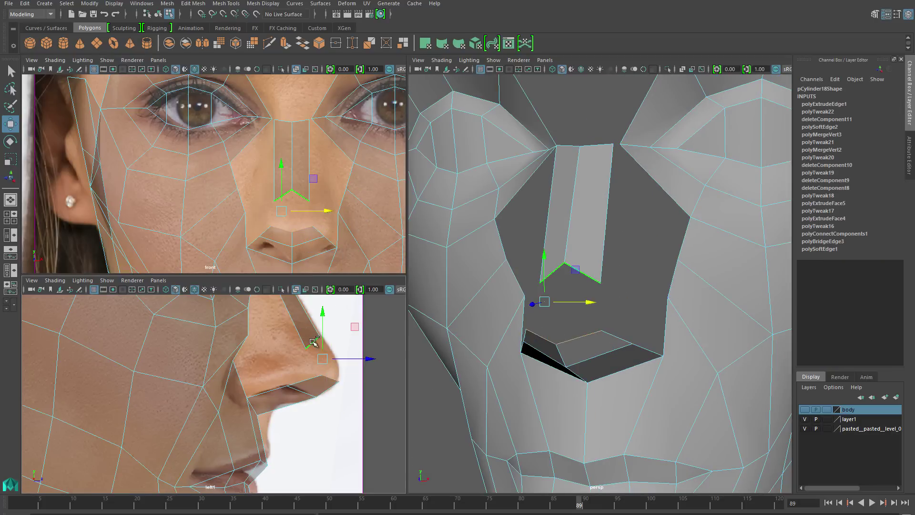
{"action": "right_click_drag", "start_coordinate": [551, 327], "coordinate": [524, 341], "text": "shift"}
- Connect cheek vertices diagonally beside each nostril corner and delete the triangular faces this cuts off
{"action": "left_click_drag", "start_coordinate": [706, 372], "coordinate": [730, 330], "text": "alt"}
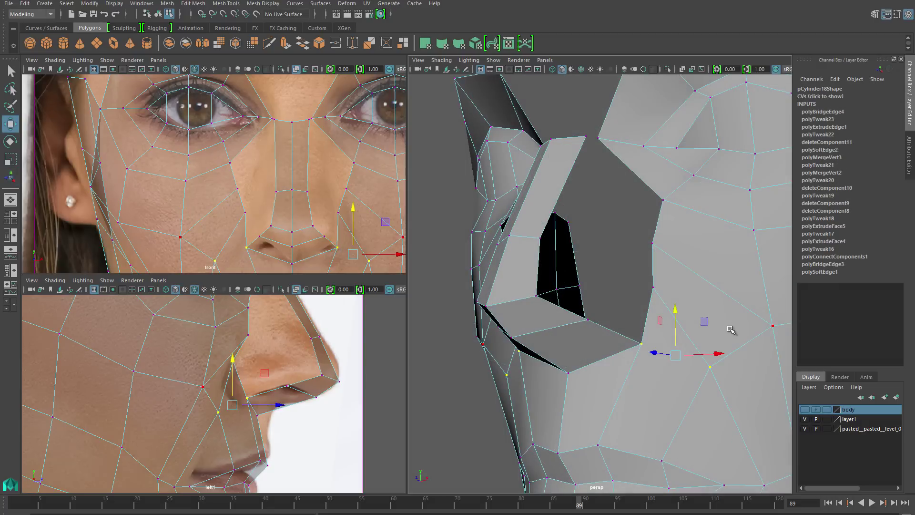
{"action": "right_click_drag", "start_coordinate": [690, 327], "coordinate": [680, 347], "text": "shift"}
{"action": "right_click_drag", "start_coordinate": [670, 271], "coordinate": [670, 302]}
{"action": "left_click", "coordinate": [662, 326]}
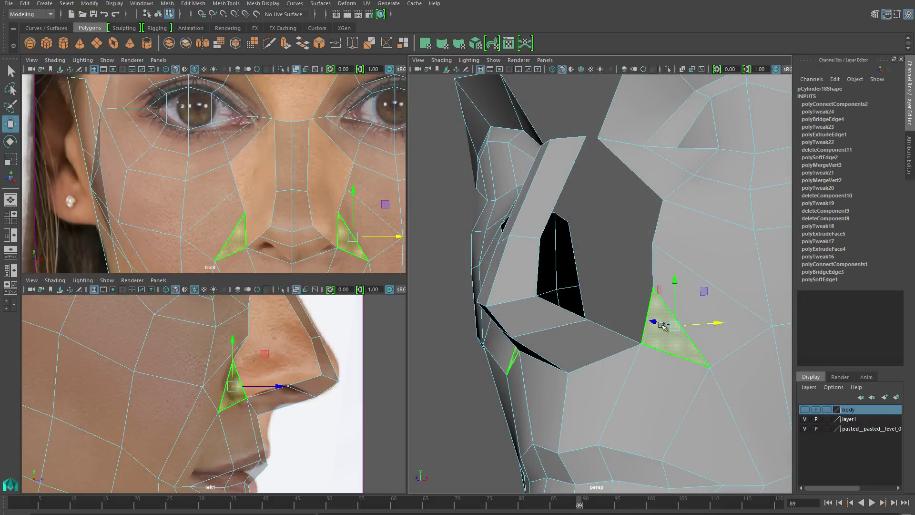
{"action": "key", "text": "Delete"}
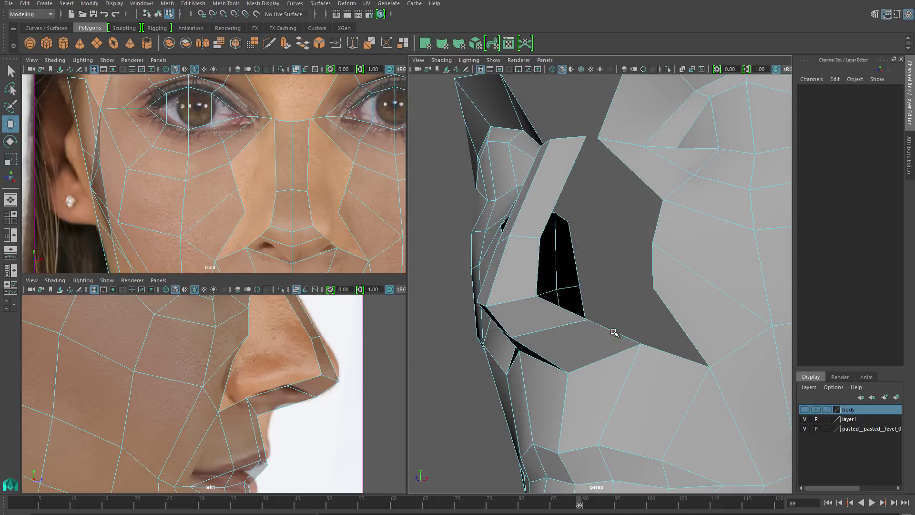
- Extrude the outer side edges of the nose underside twice, back and upward, to start the nostril wings
{"action": "left_click", "coordinate": [614, 333]}
{"action": "right_click_drag", "start_coordinate": [612, 316], "coordinate": [609, 327], "text": "shift"}
{"action": "left_click_drag", "start_coordinate": [275, 390], "coordinate": [247, 381]}
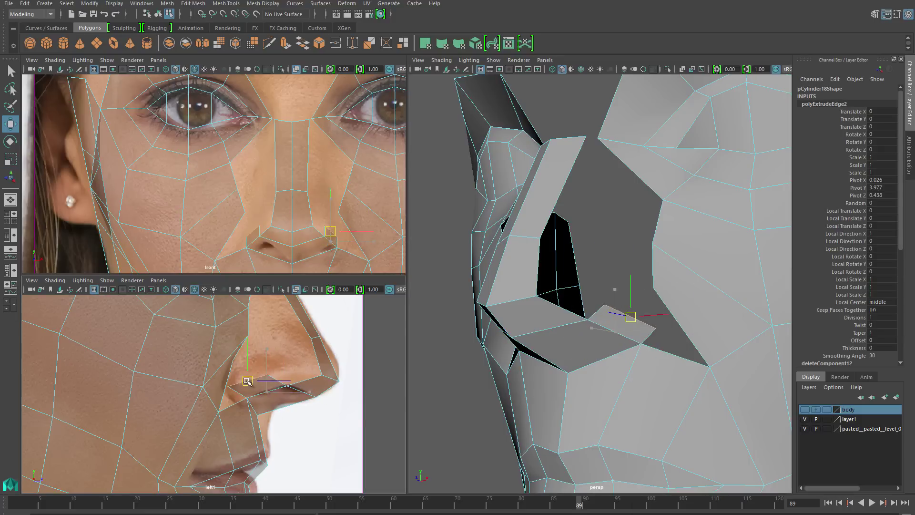
{"action": "right_click_drag", "start_coordinate": [264, 278], "coordinate": [262, 248]}
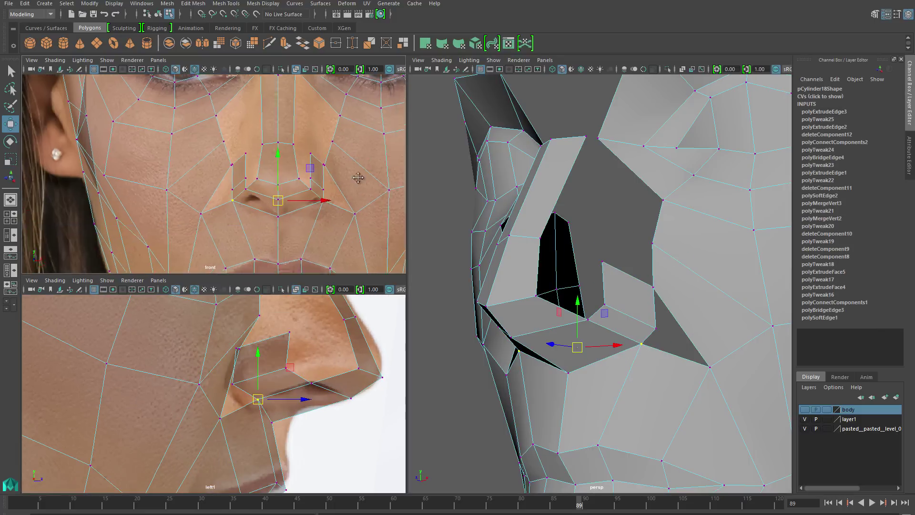
- Move the nostril wing vertices to follow the wing outline in the side and front references
{"action": "left_click_drag", "start_coordinate": [257, 399], "coordinate": [296, 366]}
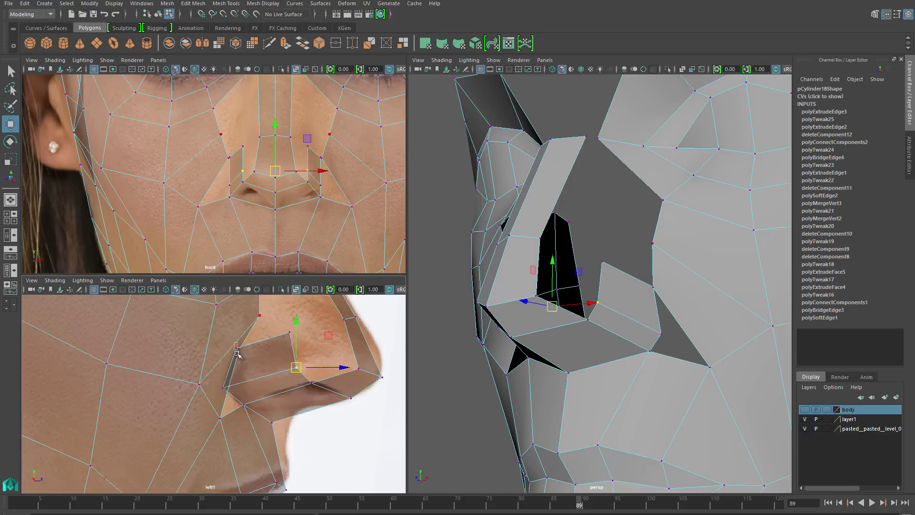
{"action": "left_click_drag", "start_coordinate": [236, 353], "coordinate": [239, 355]}
{"action": "left_click_drag", "start_coordinate": [267, 339], "coordinate": [305, 347]}
{"action": "left_click", "coordinate": [223, 387]}
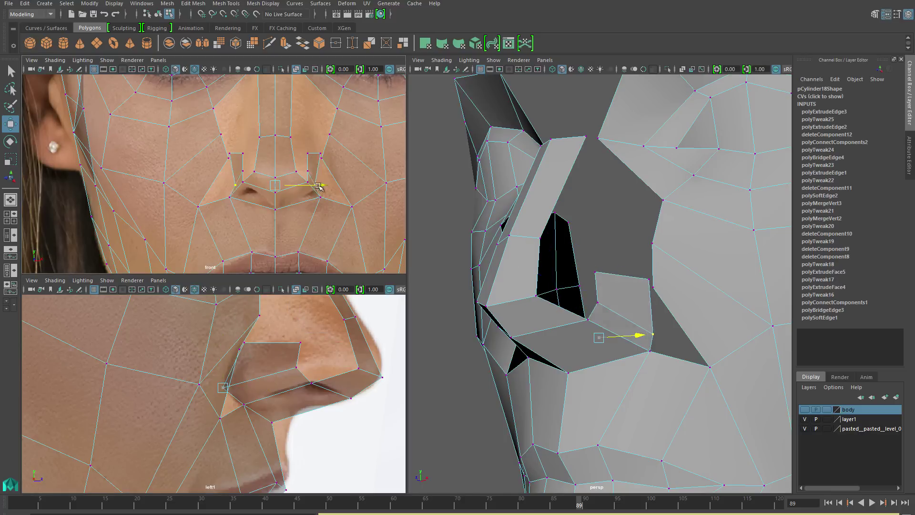
{"action": "left_click", "coordinate": [303, 156]}
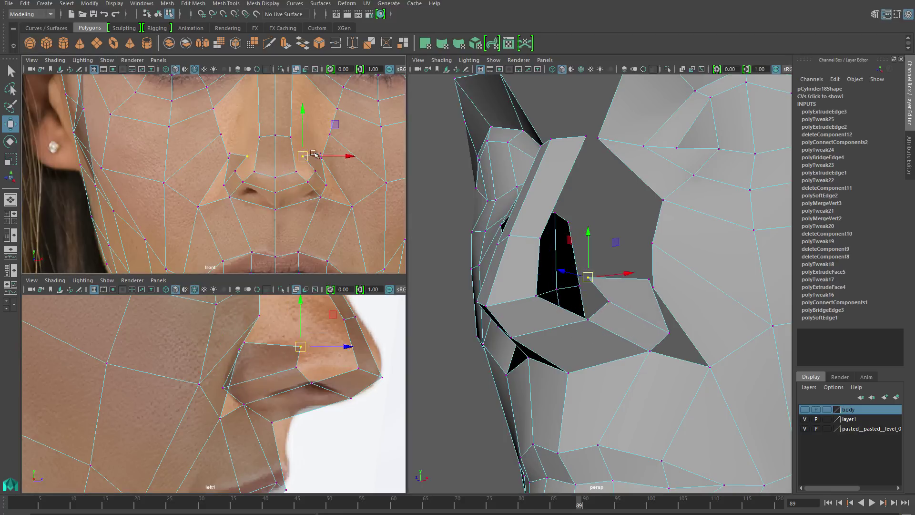
- Bridge the open edges between the nose tip and the front of each nostril wing
{"action": "left_click", "coordinate": [610, 302]}
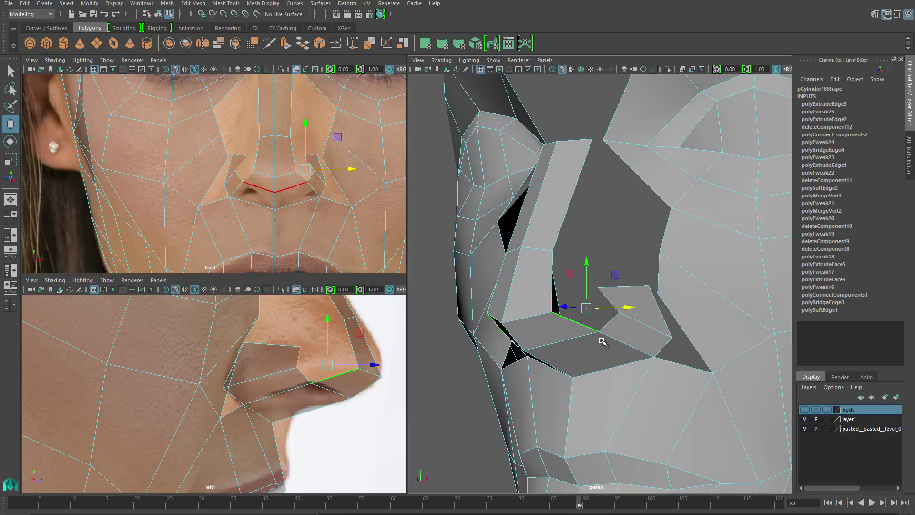
{"action": "right_click_drag", "start_coordinate": [602, 342], "coordinate": [596, 328], "text": "shift"}
{"action": "left_click_drag", "start_coordinate": [596, 333], "coordinate": [617, 322], "text": "alt"}
{"action": "left_click", "coordinate": [609, 325]}
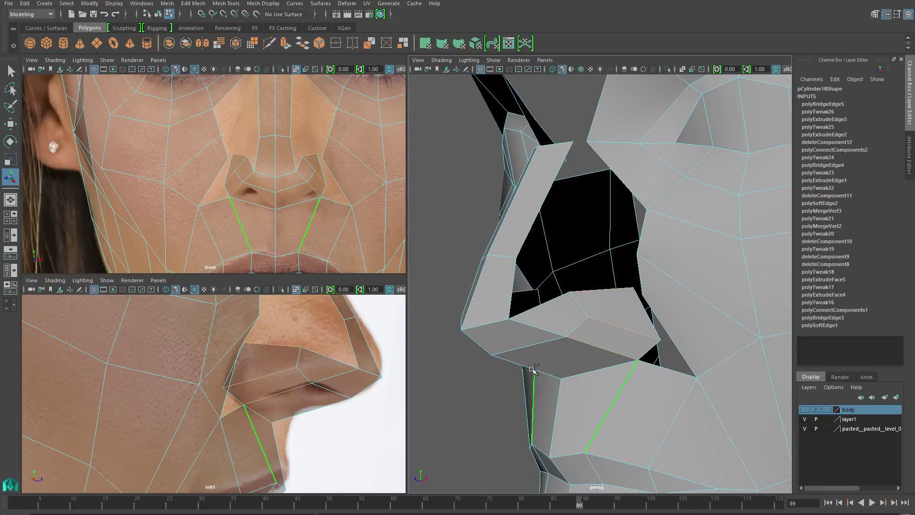
- Connect edges across each nostril wing to add a dividing edge, and pull the wing's new middle outward and back
{"action": "right_click_drag", "start_coordinate": [583, 272], "coordinate": [583, 351]}
{"action": "right_click_drag", "start_coordinate": [586, 257], "coordinate": [582, 248]}
{"action": "right_click_drag", "start_coordinate": [583, 281], "coordinate": [601, 305], "text": "shift"}
{"action": "key", "text": "w"}
{"action": "left_click_drag", "start_coordinate": [619, 329], "coordinate": [649, 332], "text": "alt"}
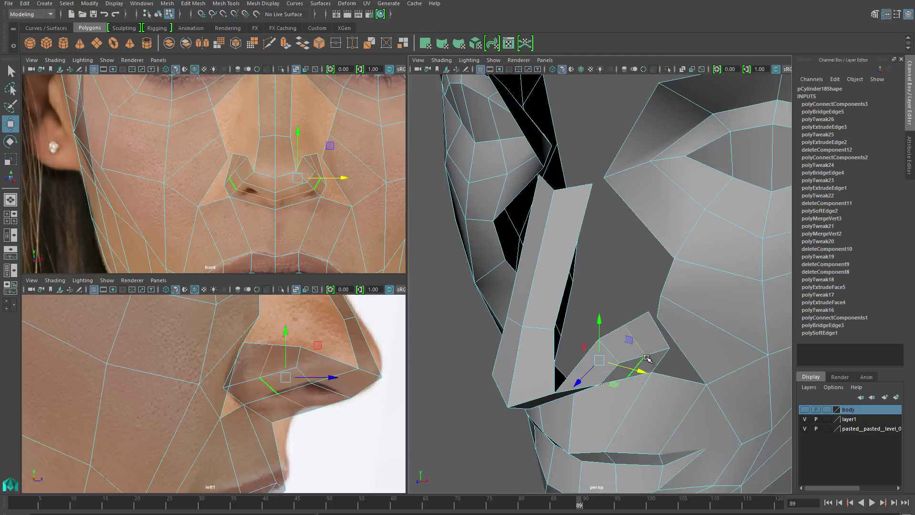
{"action": "left_click", "coordinate": [652, 330]}
{"action": "left_click_drag", "start_coordinate": [363, 172], "coordinate": [366, 171]}
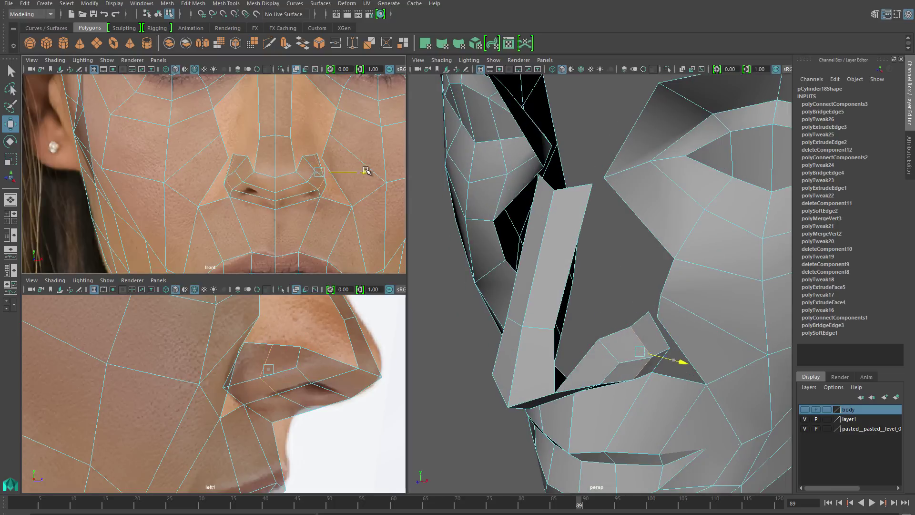
{"action": "left_click_drag", "start_coordinate": [269, 369], "coordinate": [254, 370]}
- Reposition the upper, lower and outer vertices of the nostril wings to round them against the side reference
{"action": "right_click", "coordinate": [275, 361]}
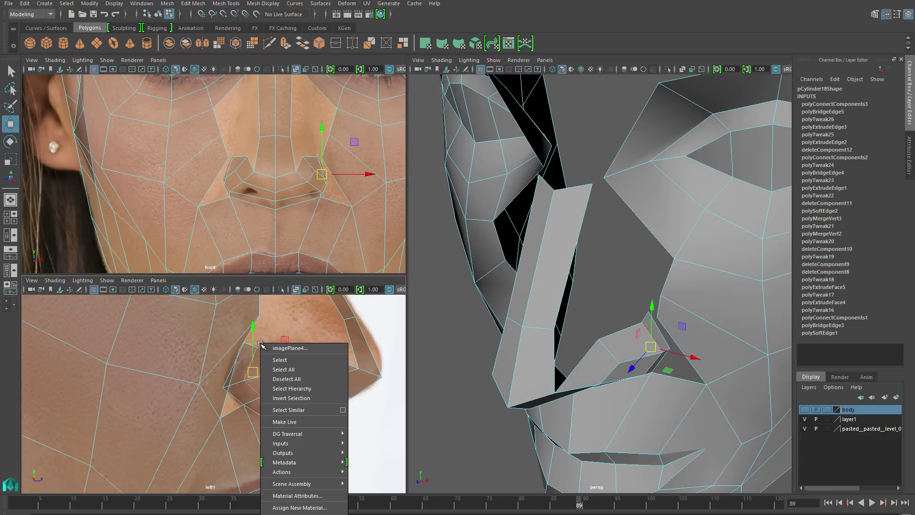
{"action": "left_click", "coordinate": [281, 345]}
{"action": "right_click", "coordinate": [249, 357]}
{"action": "right_click", "coordinate": [212, 335]}
{"action": "left_click", "coordinate": [212, 335]}
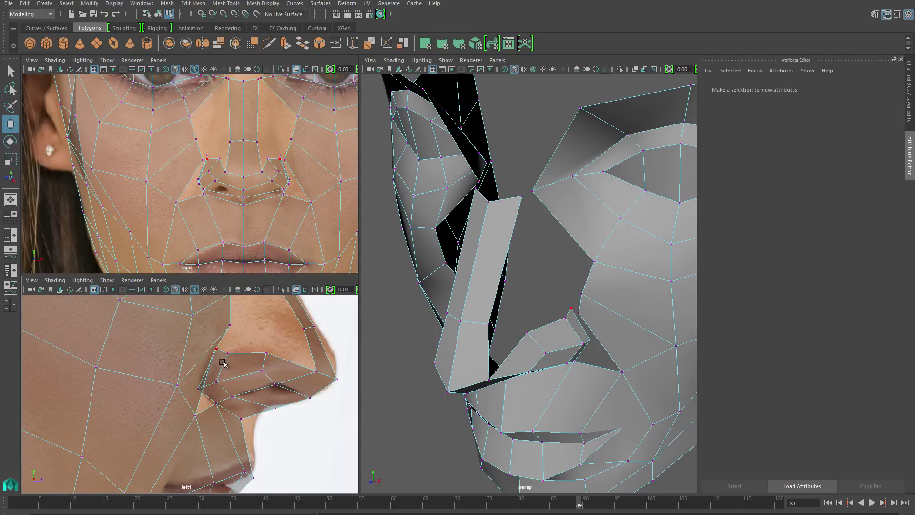
{"action": "key", "text": "ctrl+a"}
{"action": "left_click_drag", "start_coordinate": [261, 344], "coordinate": [242, 351]}
{"action": "left_click_drag", "start_coordinate": [251, 391], "coordinate": [269, 403]}
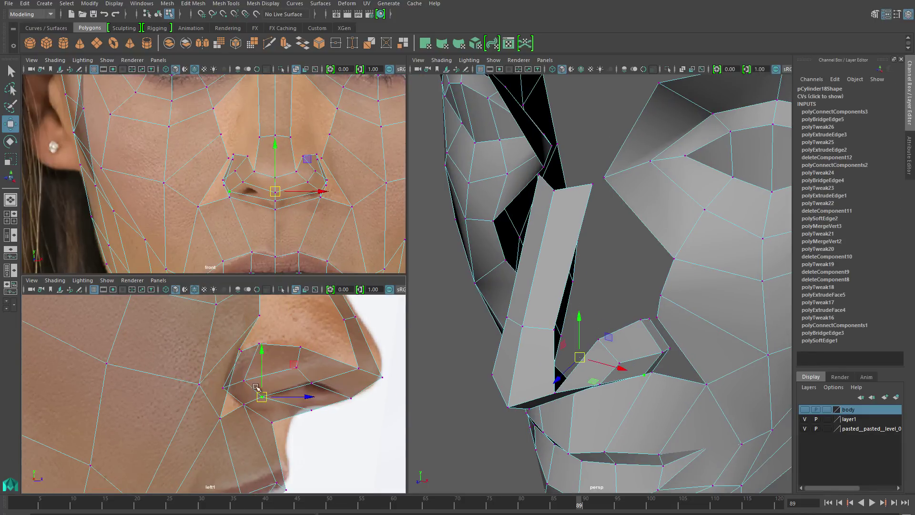
{"action": "left_click_drag", "start_coordinate": [650, 390], "coordinate": [605, 334], "text": "alt"}
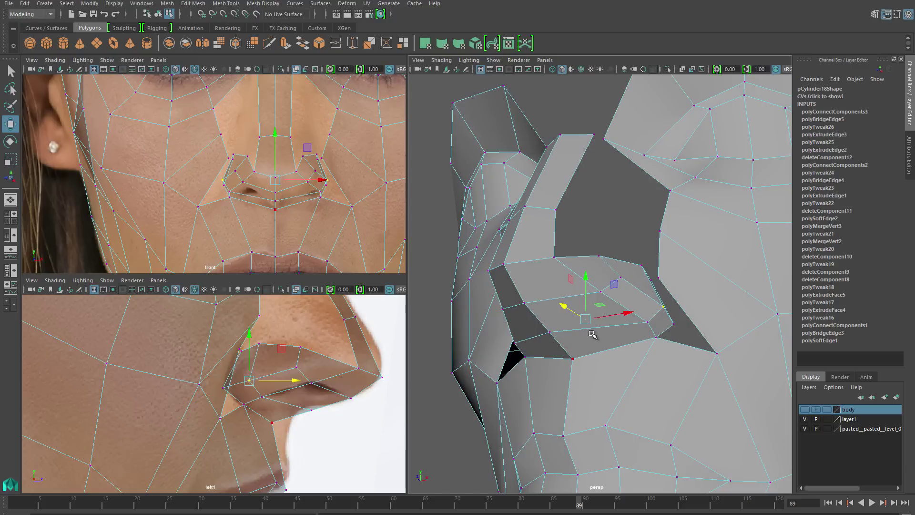
- Extrude the nose underside faces and scale them inward to outline the nostrils
{"action": "right_click_drag", "start_coordinate": [579, 285], "coordinate": [582, 309]}
{"action": "left_click", "coordinate": [582, 316]}
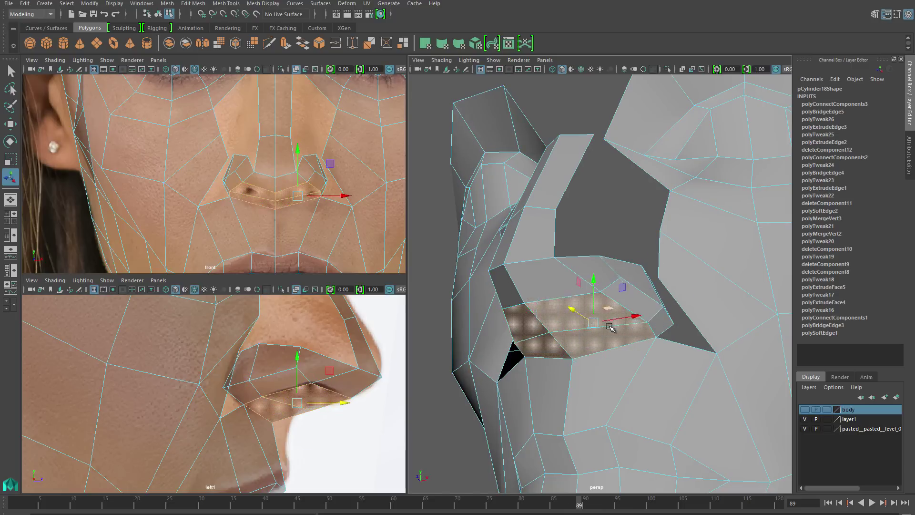
{"action": "key", "text": "ctrl+e"}
{"action": "left_click_drag", "start_coordinate": [603, 325], "coordinate": [570, 323]}
{"action": "left_click_drag", "start_coordinate": [306, 397], "coordinate": [296, 399]}
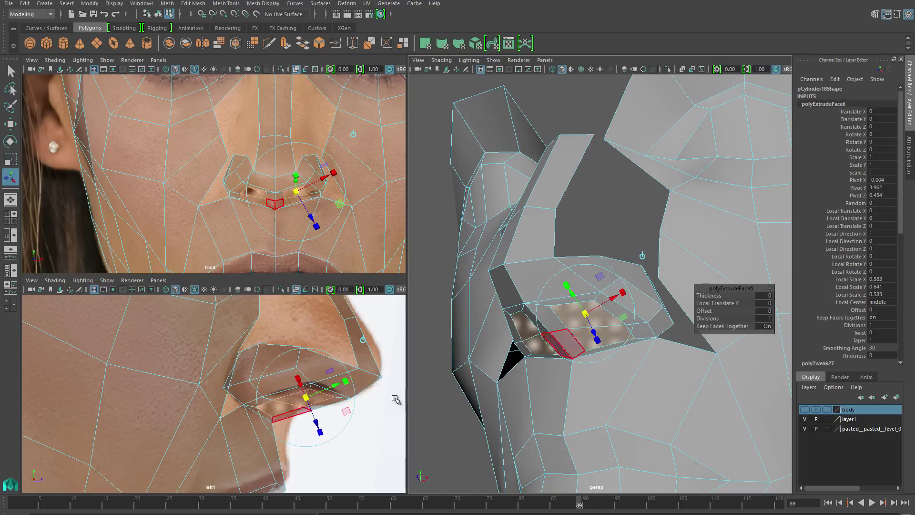
- Position the inset nostril faces and their surrounding edges over the nostrils in the front and side references
{"action": "key", "text": "w"}
{"action": "scroll", "coordinate": [330, 190], "scroll_direction": "up", "scroll_amount": 2}
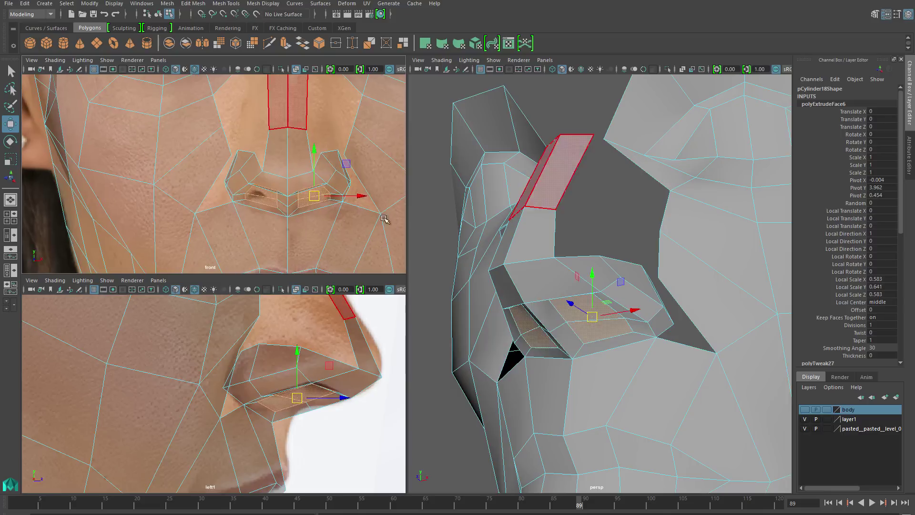
{"action": "left_click_drag", "start_coordinate": [330, 191], "coordinate": [331, 200]}
{"action": "left_click_drag", "start_coordinate": [283, 398], "coordinate": [300, 397]}
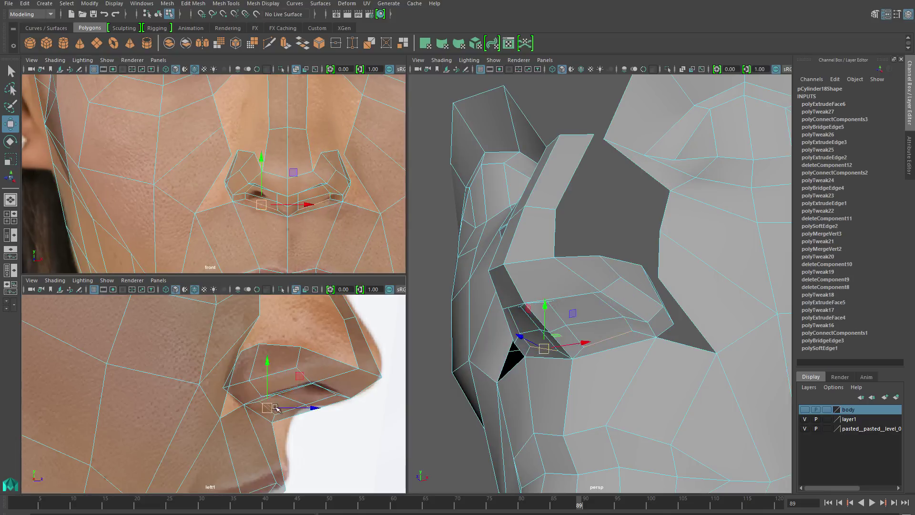
- Extrude the inset nostril faces upward into the nose to form the nostril cavities
{"action": "left_click_drag", "start_coordinate": [620, 305], "coordinate": [586, 257], "text": "alt"}
{"action": "left_click_drag", "start_coordinate": [574, 222], "coordinate": [659, 233]}
{"action": "right_click", "coordinate": [546, 298]}
{"action": "left_click", "coordinate": [548, 298]}
{"action": "key", "text": "ctrl+e"}
{"action": "key", "text": "w"}
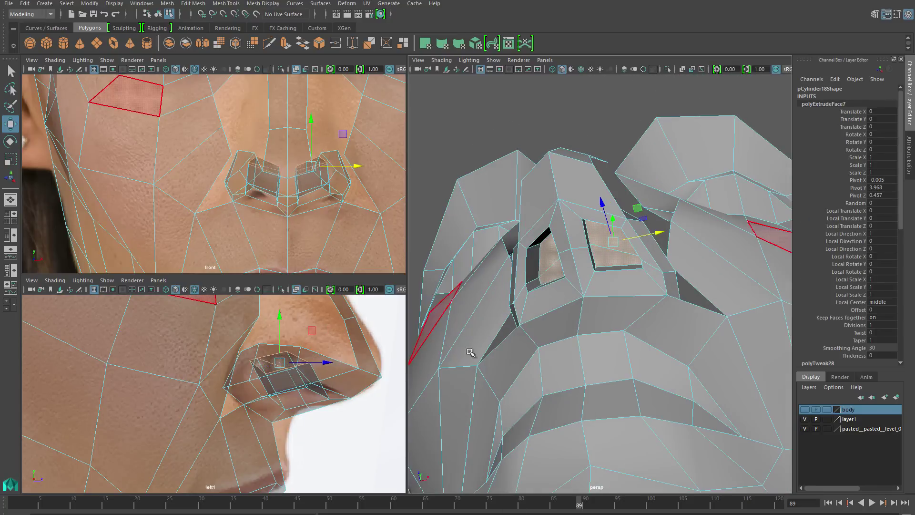
- Collapse the short edge at the base of the nose bridge near the tip
{"action": "left_click_drag", "start_coordinate": [472, 347], "coordinate": [595, 304], "text": "alt"}
{"action": "left_click", "coordinate": [644, 342]}
{"action": "right_click_drag", "start_coordinate": [538, 290], "coordinate": [548, 305], "text": "shift"}
- Extrude the side edges of the nose bridge back toward the cheeks to form the nose's side walls
{"action": "left_click_drag", "start_coordinate": [548, 305], "coordinate": [572, 281], "text": "alt"}
{"action": "left_click", "coordinate": [611, 321]}
{"action": "left_click", "coordinate": [574, 302]}
{"action": "right_click_drag", "start_coordinate": [572, 281], "coordinate": [549, 288], "text": "shift"}
{"action": "left_click_drag", "start_coordinate": [513, 296], "coordinate": [589, 289]}
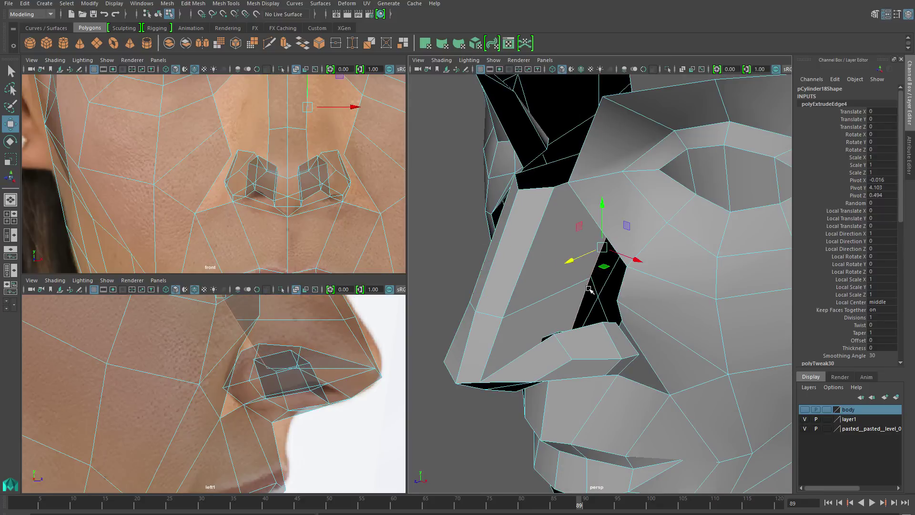
{"action": "left_click_drag", "start_coordinate": [603, 251], "coordinate": [557, 305], "text": "alt"}
- Rotate and move the back edges of the nose's side walls to line up with the cheek opening
{"action": "key", "text": "w"}
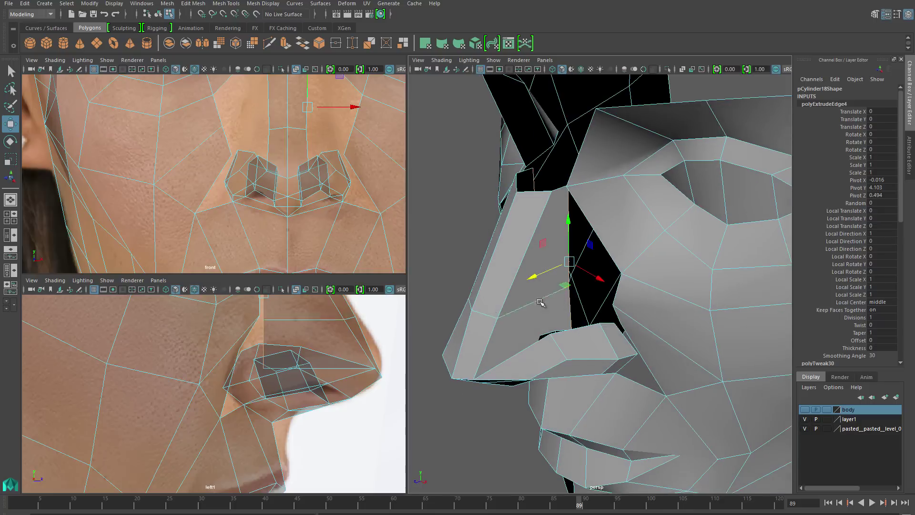
{"action": "middle_click_drag", "start_coordinate": [295, 305], "coordinate": [307, 386], "text": "alt"}
{"action": "key", "text": "e"}
{"action": "key", "text": "w"}
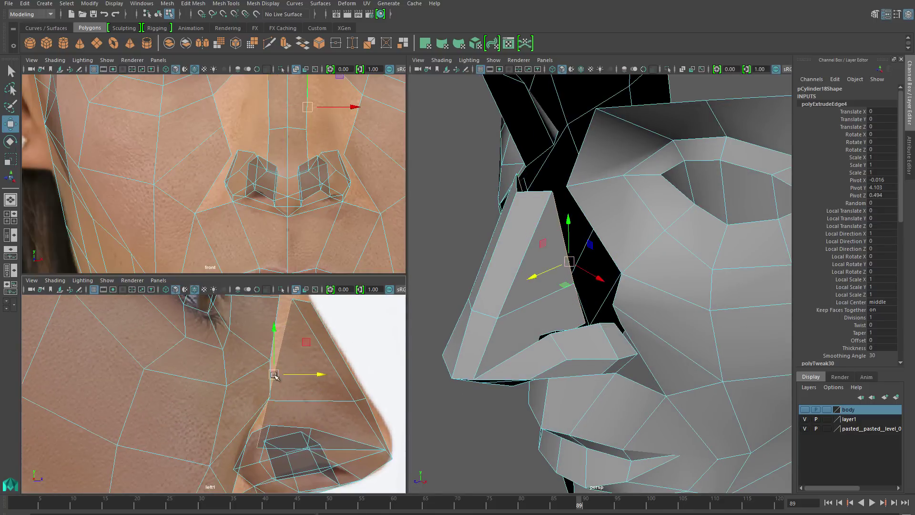
{"action": "left_click_drag", "start_coordinate": [276, 374], "coordinate": [263, 373]}
- Place the side walls' top vertices on the inner eye corners and their bottom vertices on the nostril wings
{"action": "left_click", "coordinate": [559, 189]}
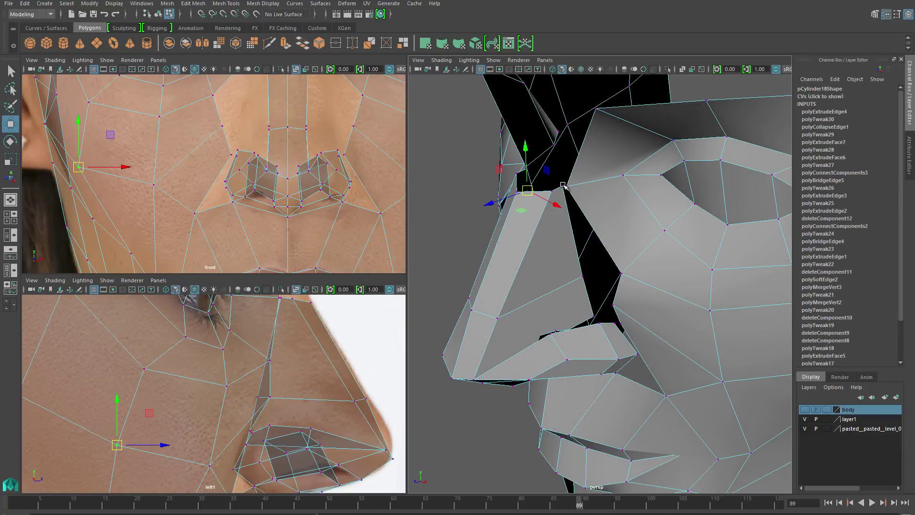
{"action": "left_click_drag", "start_coordinate": [559, 190], "coordinate": [615, 322], "text": "alt"}
{"action": "left_click", "coordinate": [594, 324]}
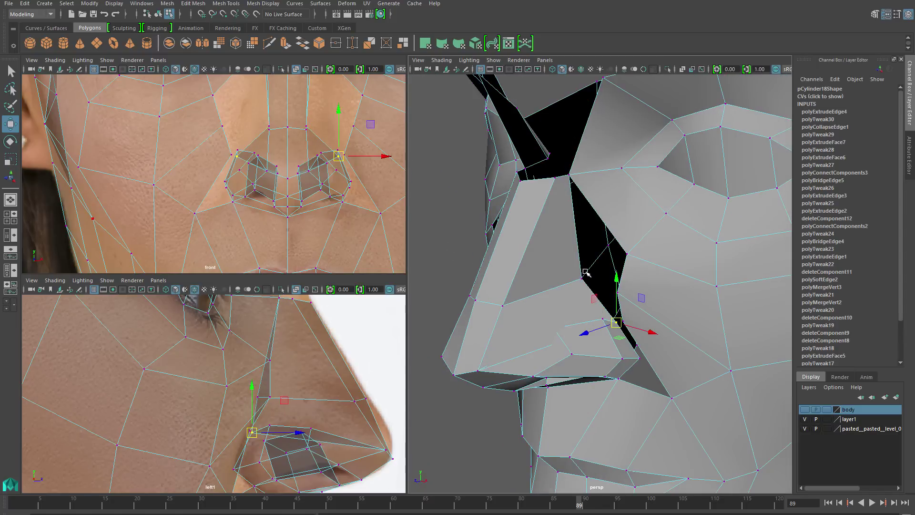
- Adjust the height of the side walls' middle vertices, spread them outward and pull them forward from the cheeks
{"action": "left_click_drag", "start_coordinate": [257, 396], "coordinate": [267, 380]}
{"action": "left_click_drag", "start_coordinate": [578, 310], "coordinate": [432, 228], "text": "alt"}
{"action": "middle_click_drag", "start_coordinate": [352, 135], "coordinate": [331, 206], "text": "alt"}
{"action": "left_click", "coordinate": [329, 205]}
{"action": "left_click_drag", "start_coordinate": [330, 206], "coordinate": [360, 204]}
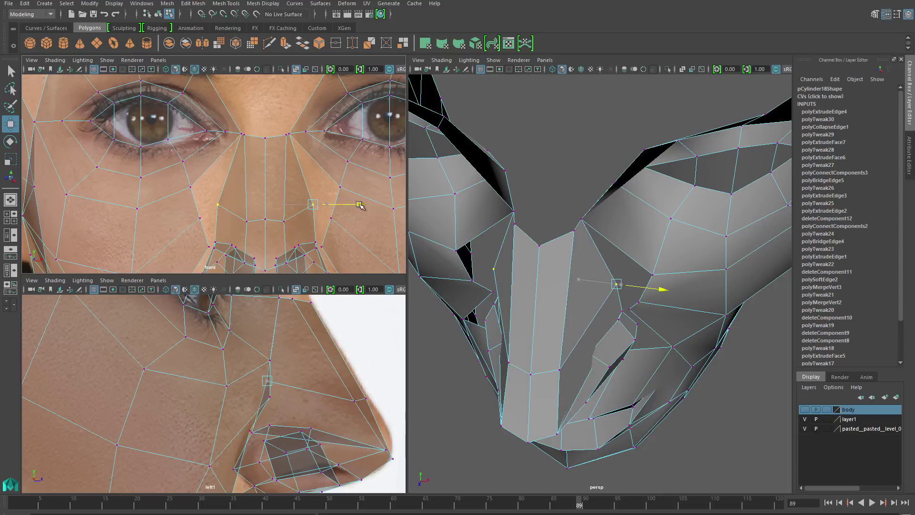
{"action": "left_click_drag", "start_coordinate": [658, 336], "coordinate": [527, 262], "text": "alt"}
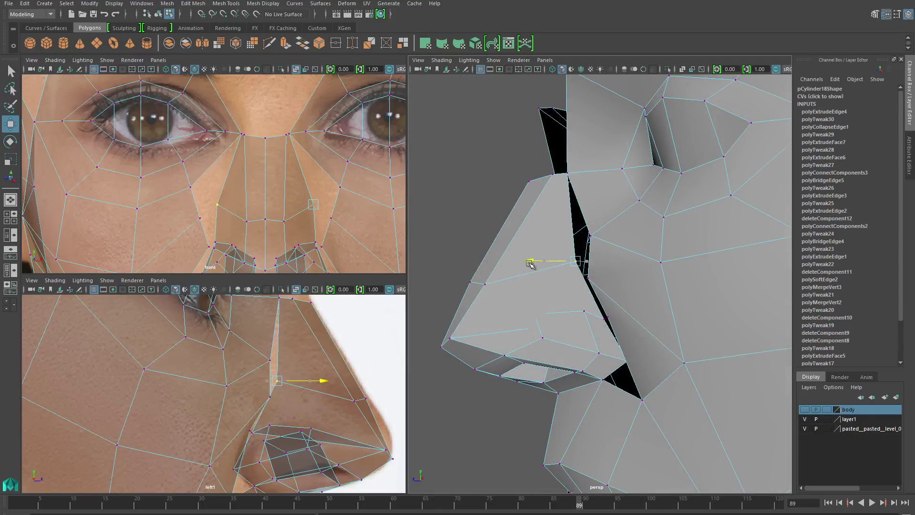
- Merge the overlapping vertices where the nose's side walls meet the inner eye corners
{"action": "right_click_drag", "start_coordinate": [527, 261], "coordinate": [608, 225], "text": "alt"}
{"action": "left_click_drag", "start_coordinate": [609, 226], "coordinate": [579, 157]}
{"action": "left_click", "coordinate": [576, 143]}
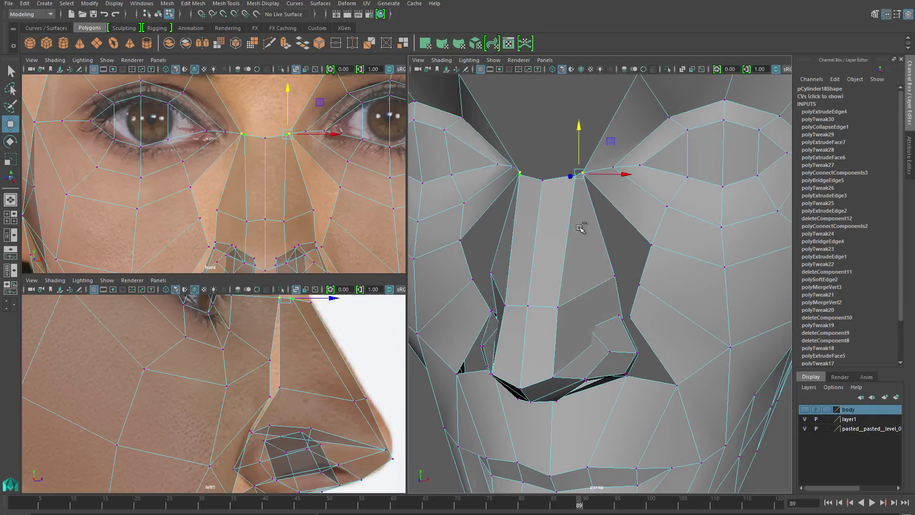
{"action": "left_click_drag", "start_coordinate": [582, 229], "coordinate": [657, 322], "text": "alt"}
- Bridge the back edges of the nose's side walls to the open cheek edges
{"action": "right_click_drag", "start_coordinate": [567, 229], "coordinate": [567, 205]}
{"action": "left_click", "coordinate": [593, 194]}
{"action": "left_click", "coordinate": [584, 220]}
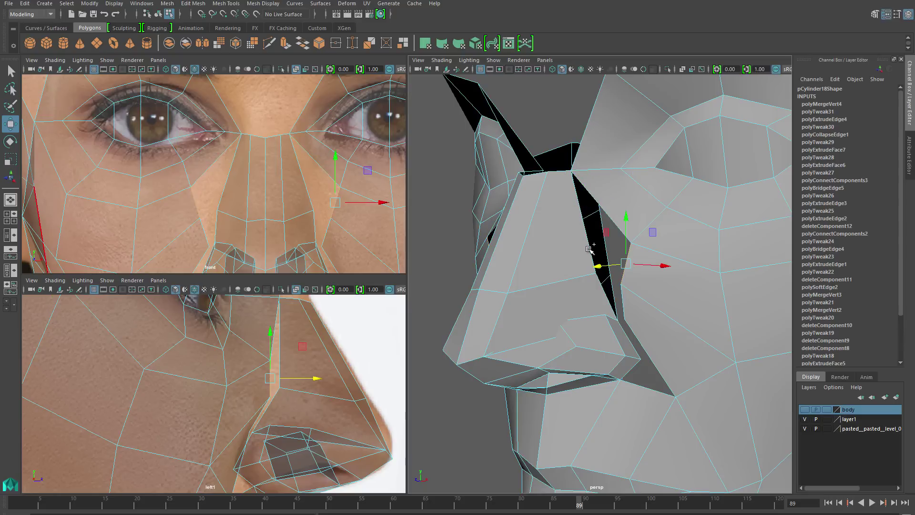
{"action": "right_click_drag", "start_coordinate": [613, 276], "coordinate": [657, 315], "text": "shift"}
{"action": "left_click", "coordinate": [658, 306]}
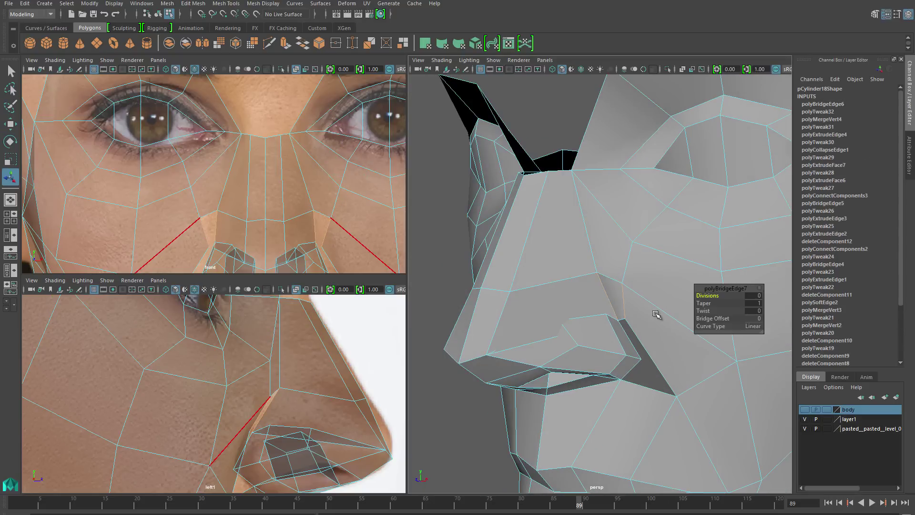
- Convert the nose border selection to vertices and merge the overlapping ones around the nostril wings
{"action": "left_click_drag", "start_coordinate": [656, 314], "coordinate": [614, 274], "text": "alt"}
{"action": "right_click_drag", "start_coordinate": [615, 272], "coordinate": [658, 258], "text": "ctrl"}
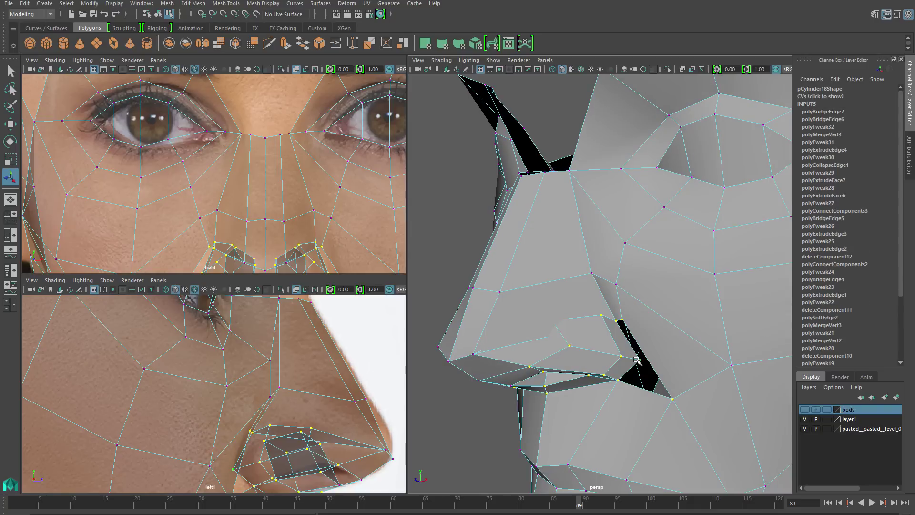
{"action": "right_click_drag", "start_coordinate": [638, 359], "coordinate": [683, 329], "text": "shift"}
- Connect the upper and lower edges of the nose's side face above the nostril wing with a new vertical edge
{"action": "right_click_drag", "start_coordinate": [551, 276], "coordinate": [570, 316]}
{"action": "key", "text": "f"}
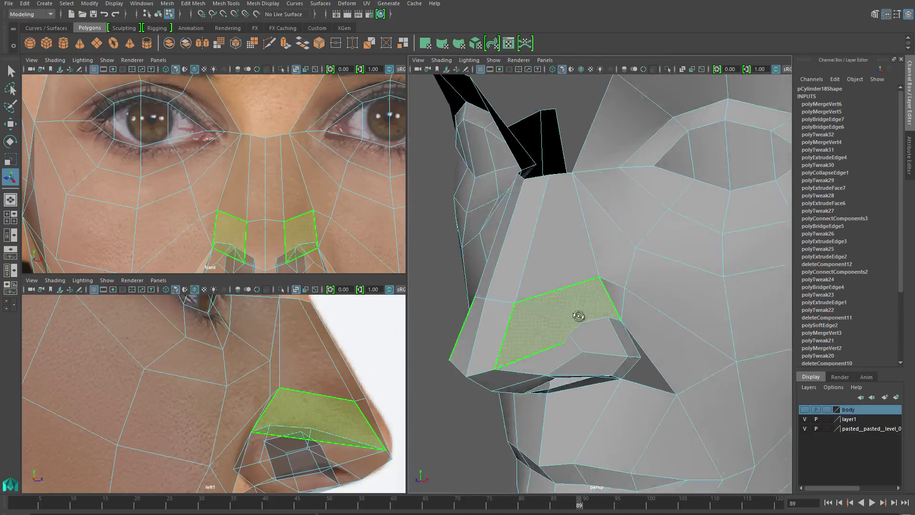
{"action": "left_click", "coordinate": [578, 305]}
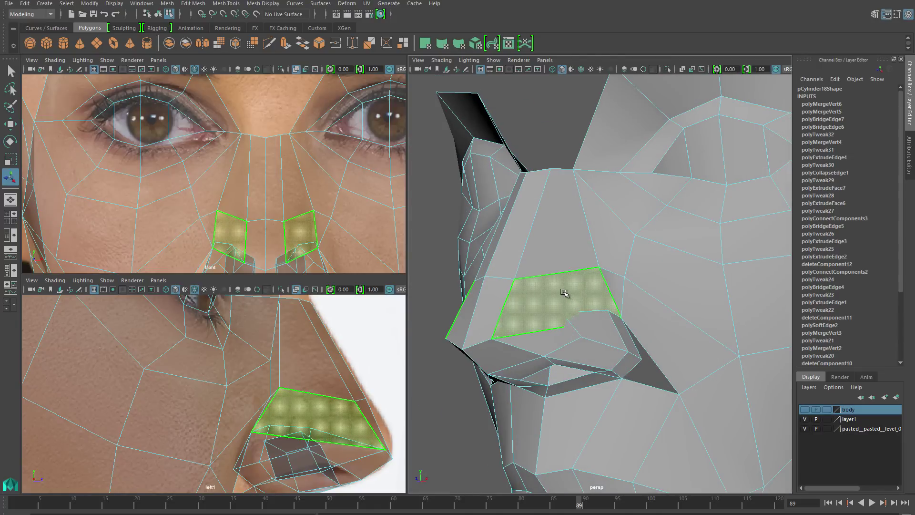
{"action": "key", "text": "F10"}
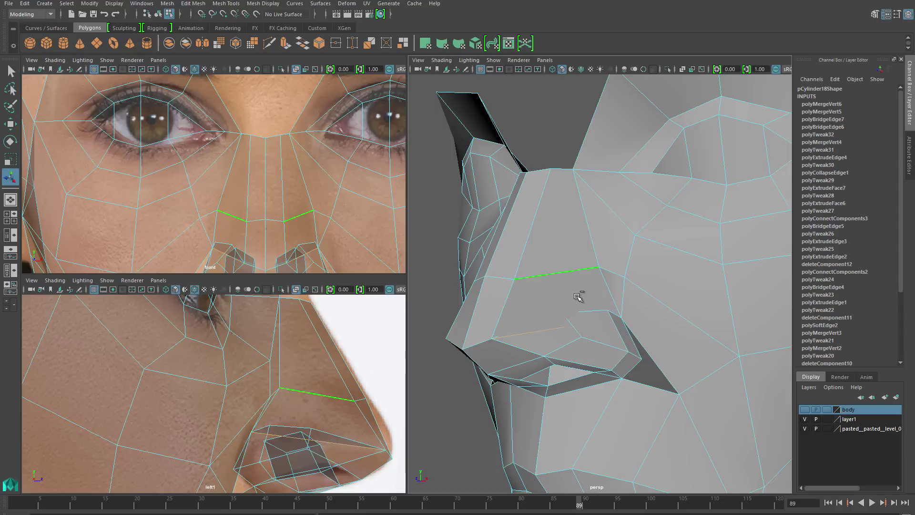
{"action": "right_click_drag", "start_coordinate": [578, 296], "coordinate": [578, 355], "text": "shift"}
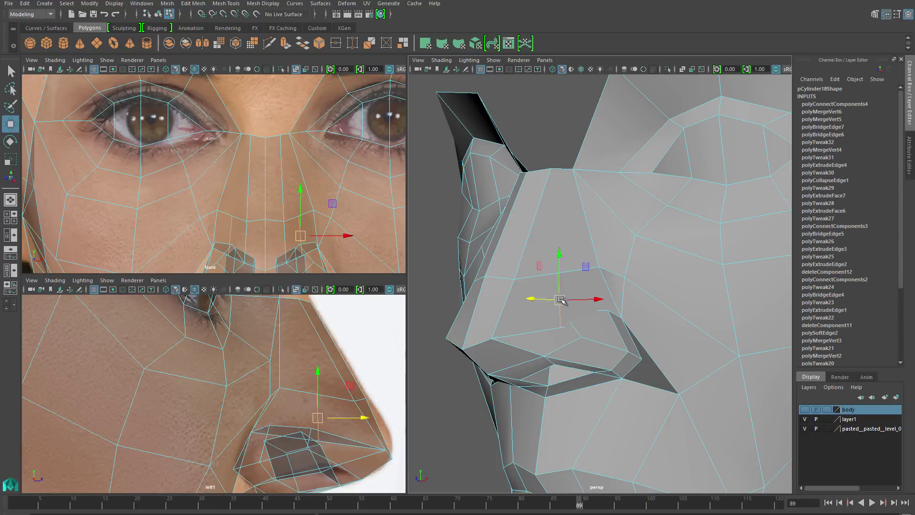
- Adjust the new edge's position and connect the edges behind it above the nostril wing with a second vertical edge
{"action": "left_click_drag", "start_coordinate": [560, 299], "coordinate": [557, 280]}
{"action": "key", "text": "r"}
{"action": "key", "text": "w"}
{"action": "right_click_drag", "start_coordinate": [596, 333], "coordinate": [618, 343], "text": "alt"}
{"action": "left_click", "coordinate": [547, 309]}
{"action": "left_click", "coordinate": [523, 343], "text": "shift"}
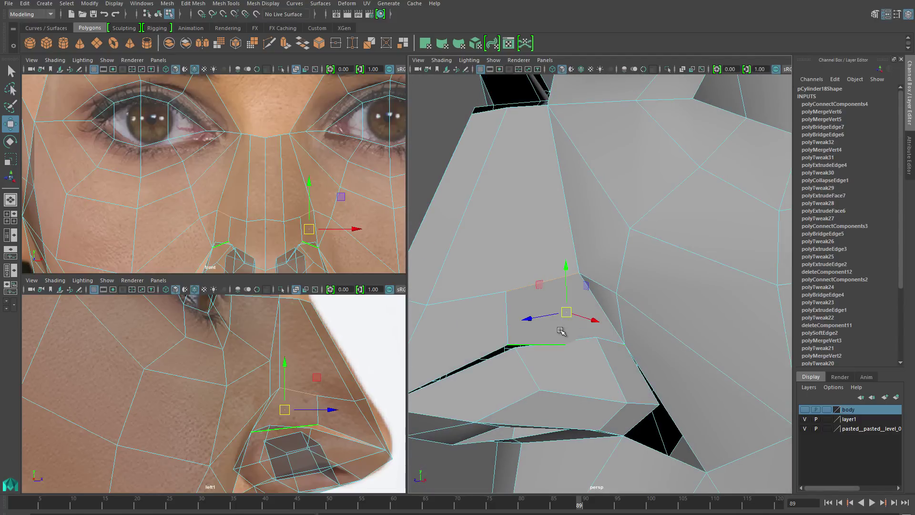
{"action": "key", "text": "g"}
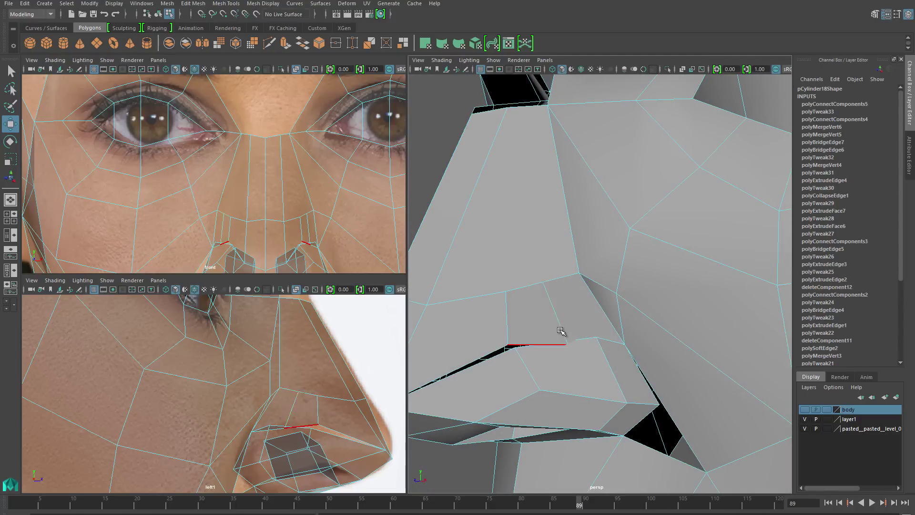
- Reposition the vertices above the nostril wing and merge the overlapping ones along the gap with the nose's side
{"action": "key", "text": "e"}
{"action": "right_click_drag", "start_coordinate": [557, 270], "coordinate": [524, 270]}
{"action": "left_click", "coordinate": [566, 286]}
{"action": "key", "text": "w"}
{"action": "left_click_drag", "start_coordinate": [571, 298], "coordinate": [551, 270], "text": "alt"}
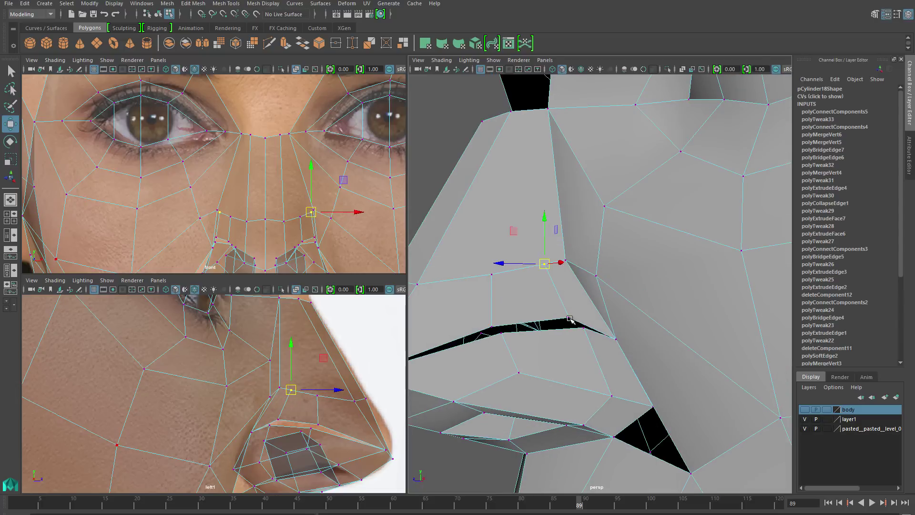
{"action": "left_click_drag", "start_coordinate": [575, 324], "coordinate": [541, 334], "text": "alt"}
{"action": "left_click", "coordinate": [539, 336]}
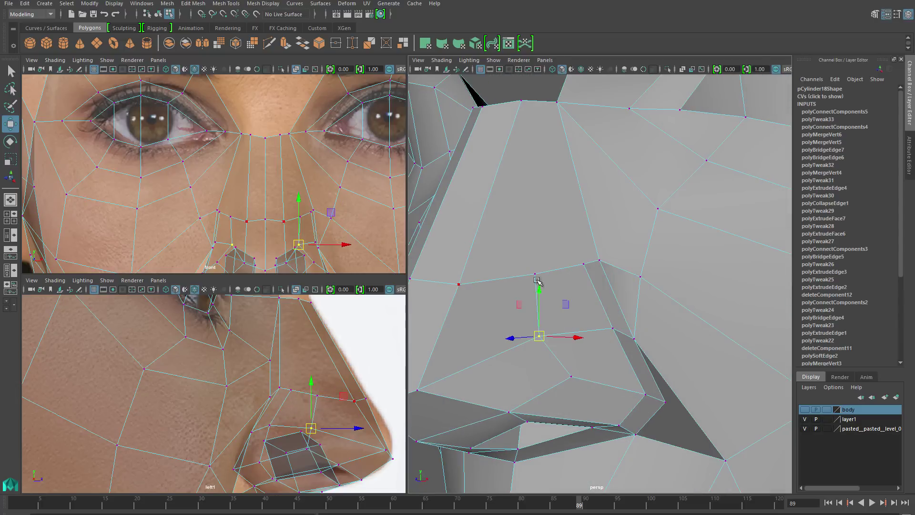
{"action": "right_click_drag", "start_coordinate": [657, 344], "coordinate": [709, 299], "text": "shift"}
{"action": "left_click_drag", "start_coordinate": [709, 299], "coordinate": [597, 303], "text": "alt"}
{"action": "left_click", "coordinate": [657, 332]}
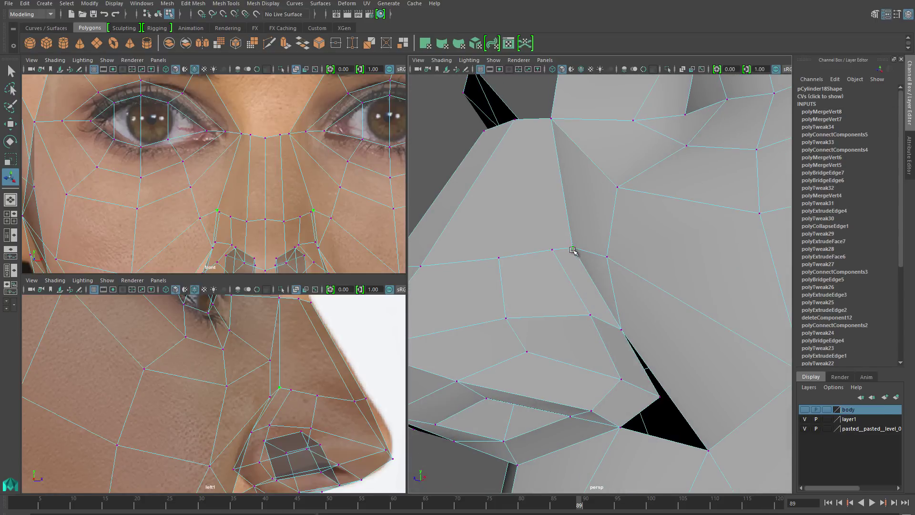
- Replace one half of the head with a mirrored copy of the other and soften the mesh edges
{"action": "left_click_drag", "start_coordinate": [573, 251], "coordinate": [574, 303], "text": "alt"}
{"action": "right_click_drag", "start_coordinate": [586, 267], "coordinate": [588, 245]}
{"action": "mouse_move", "coordinate": [586, 294]}
{"action": "left_mouse_down", "text": "alt"}
{"action": "mouse_move", "coordinate": [582, 328]}
{"action": "mouse_move", "coordinate": [533, 320]}
{"action": "mouse_move", "coordinate": [564, 323]}
{"action": "mouse_move", "coordinate": [593, 306]}
{"action": "mouse_move", "coordinate": [592, 292]}
{"action": "left_mouse_up", "text": "alt"}
{"action": "right_click_drag", "start_coordinate": [592, 292], "coordinate": [572, 248]}
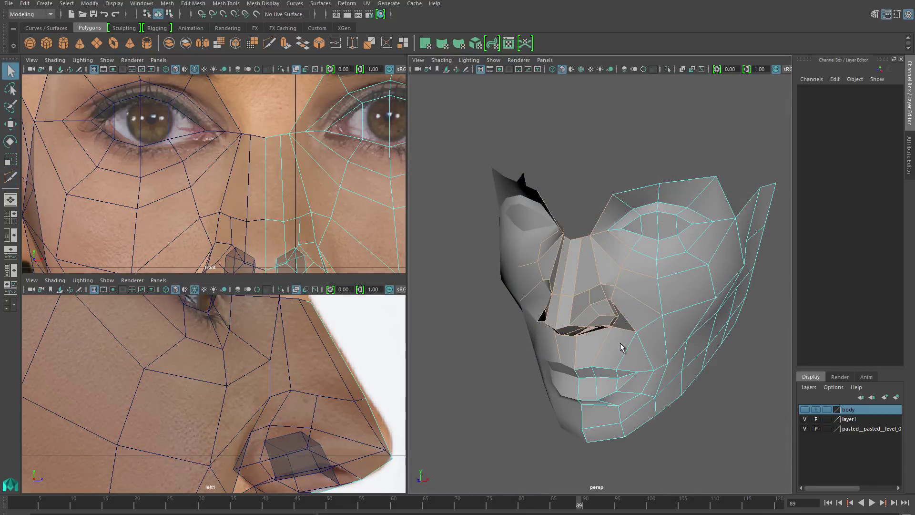
{"action": "left_click", "coordinate": [627, 316]}
{"action": "right_click_drag", "start_coordinate": [626, 312], "coordinate": [696, 314], "text": "shift"}
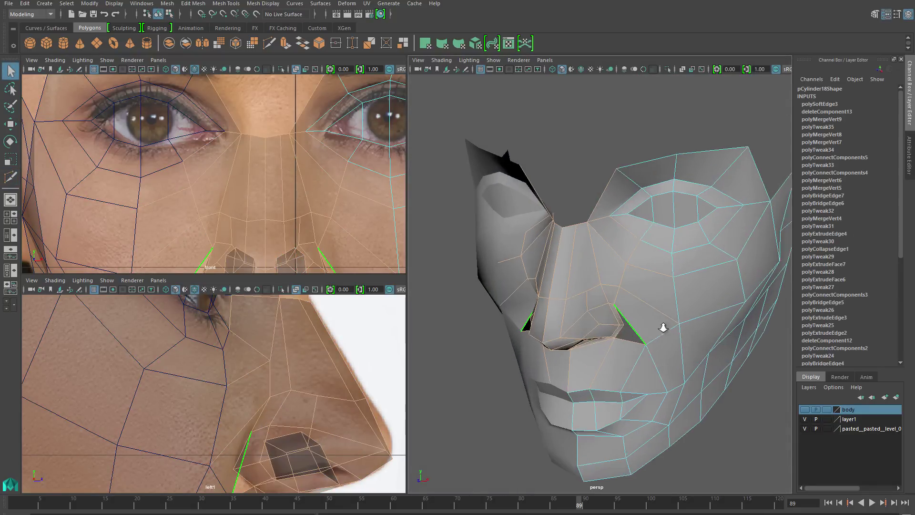
- Fill the open hole beside the nostril wing and delete the surplus edge running around the wing
{"action": "scroll", "coordinate": [664, 322], "scroll_direction": "up", "scroll_amount": 5}
{"action": "right_click_drag", "start_coordinate": [622, 329], "coordinate": [673, 350]}
{"action": "right_click_drag", "start_coordinate": [677, 428], "coordinate": [677, 429], "text": "shift"}
{"action": "left_click_drag", "start_coordinate": [657, 423], "coordinate": [606, 338], "text": "alt"}
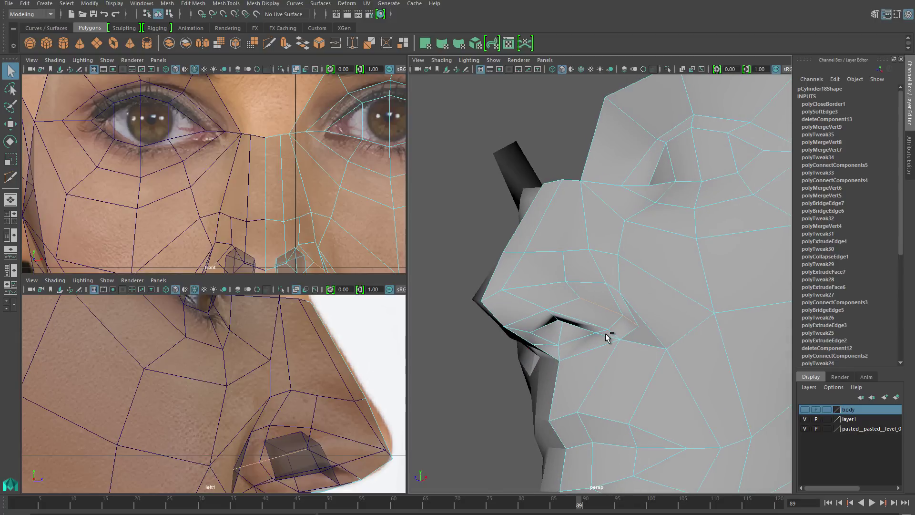
{"action": "key", "text": "Delete"}
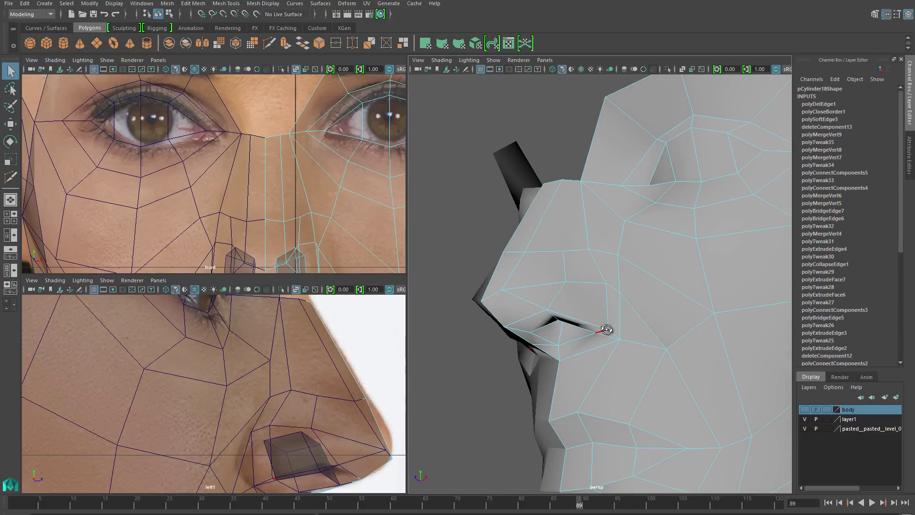
{"action": "left_click_drag", "start_coordinate": [606, 329], "coordinate": [623, 333], "text": "alt"}
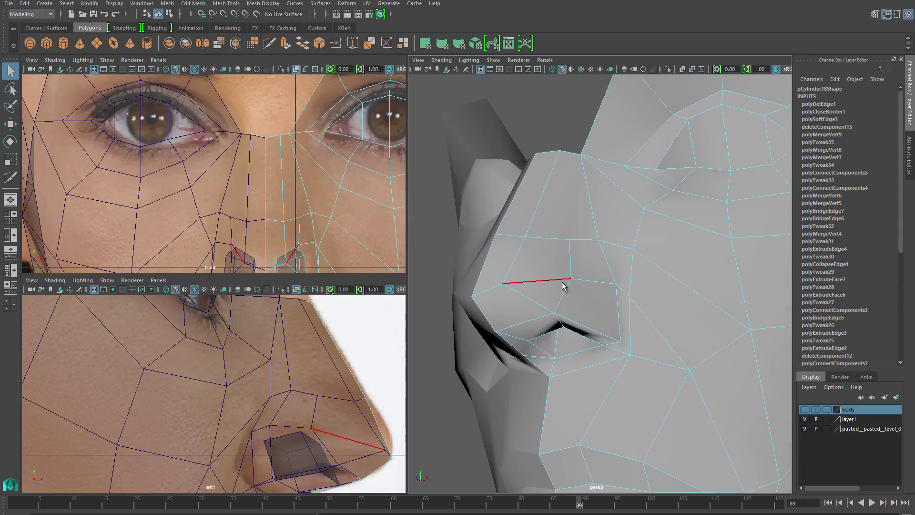
- Connect the vertex on the nose's side to the top vertex of the nostril wing
{"action": "right_click_drag", "start_coordinate": [563, 285], "coordinate": [572, 271]}
{"action": "right_click", "coordinate": [596, 297], "text": "shift"}
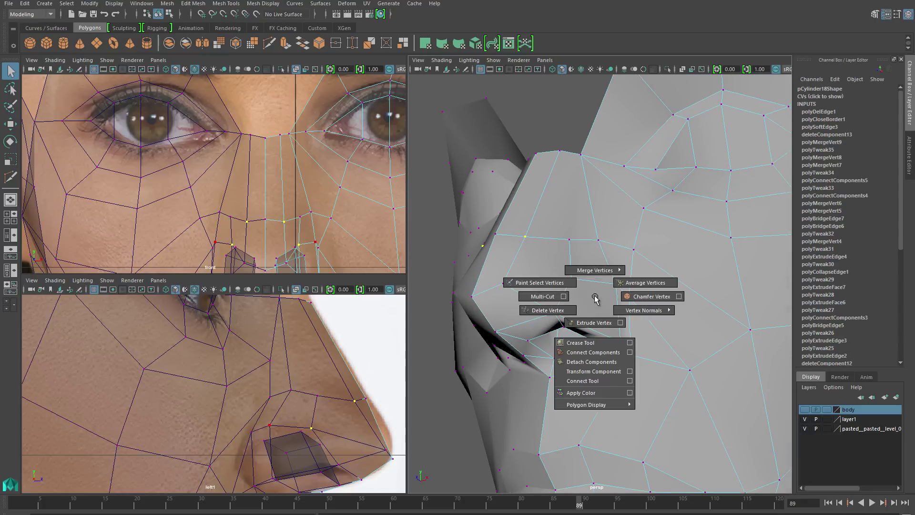
{"action": "left_click", "coordinate": [594, 352]}
{"action": "left_click_drag", "start_coordinate": [594, 353], "coordinate": [634, 302], "text": "alt"}
- Merge the surplus vertex on the nose's side and delete the leftover component above the nostril wing
{"action": "right_click", "coordinate": [544, 265]}
{"action": "left_click", "coordinate": [543, 262]}
{"action": "key", "text": "w"}
{"action": "right_click", "coordinate": [534, 282]}
{"action": "left_click", "coordinate": [534, 283]}
{"action": "left_click", "coordinate": [542, 302]}
- Move the outer nostril wing vertices outward toward the cheek to follow the front reference
{"action": "left_click", "coordinate": [631, 301]}
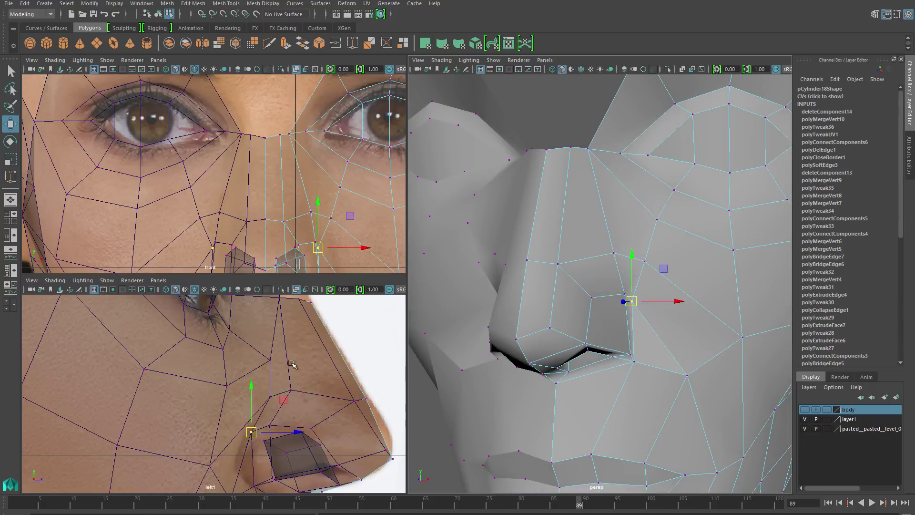
{"action": "middle_click_drag", "start_coordinate": [364, 235], "coordinate": [336, 150], "text": "alt"}
{"action": "key", "text": "Right"}
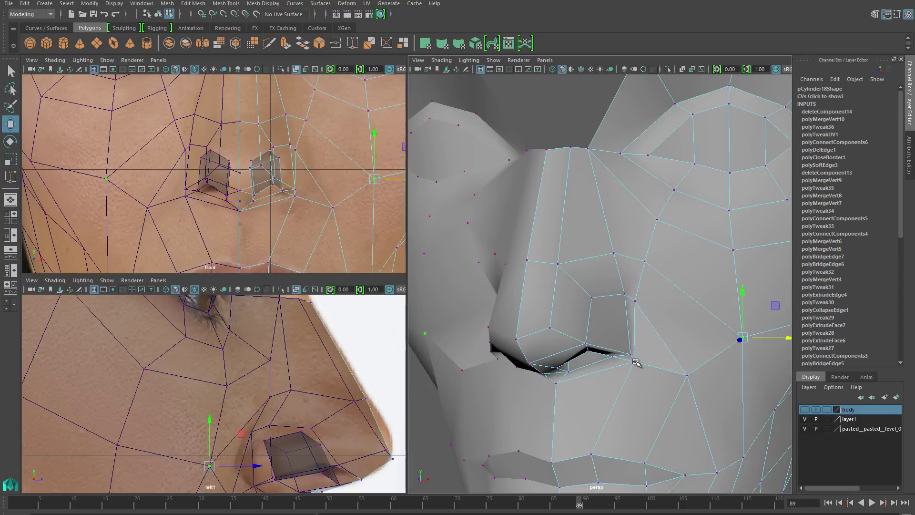
{"action": "left_click_drag", "start_coordinate": [340, 196], "coordinate": [343, 196]}
- Cut a new edge line with Multi-Cut from the face beside the nostril wing across the upper lip to the centre line
{"action": "right_click_drag", "start_coordinate": [653, 285], "coordinate": [656, 309]}
{"action": "scroll", "coordinate": [551, 371], "scroll_direction": "up", "scroll_amount": 5}
{"action": "right_click_drag", "start_coordinate": [565, 282], "coordinate": [602, 265]}
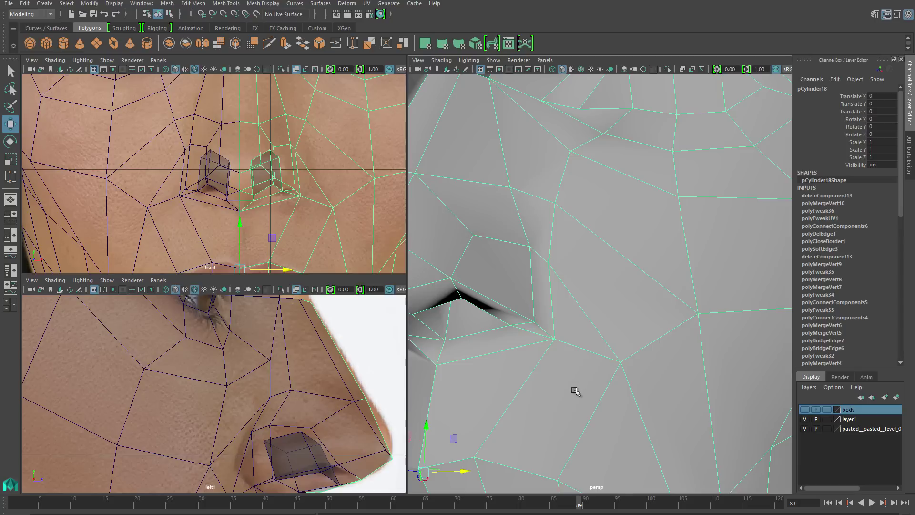
{"action": "right_click_drag", "start_coordinate": [552, 326], "coordinate": [590, 351]}
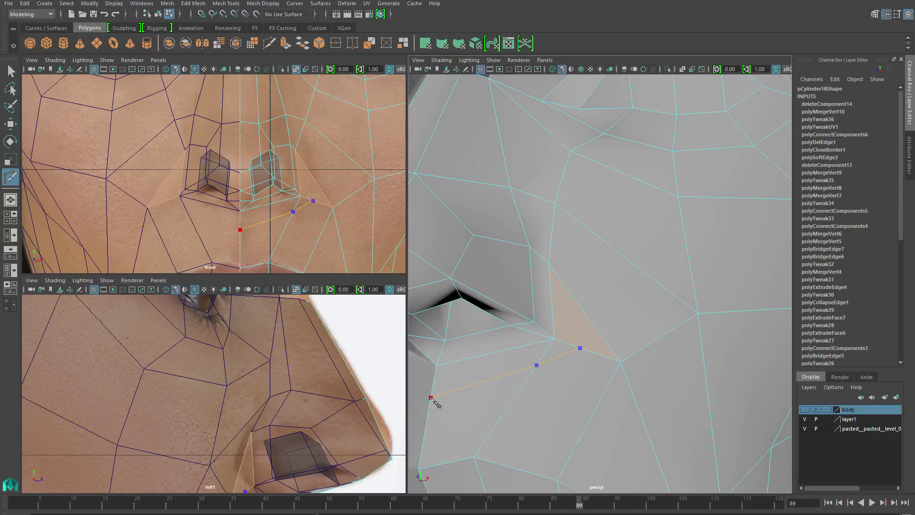
{"action": "key", "text": "Return"}
- Collapse the short cut edge below the outer corner of the nostril wing
{"action": "key", "text": "w"}
{"action": "right_click_drag", "start_coordinate": [567, 295], "coordinate": [571, 394]}
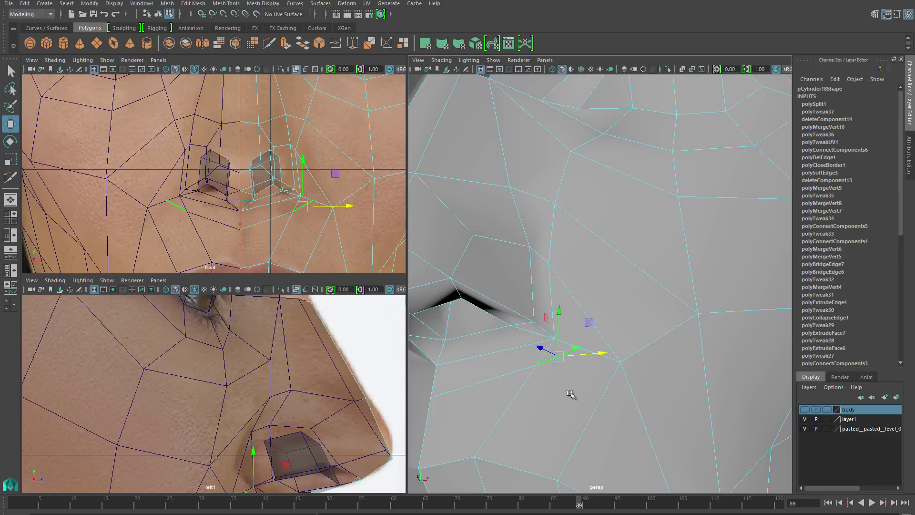
{"action": "right_click_drag", "start_coordinate": [553, 362], "coordinate": [623, 351], "text": "ctrl"}
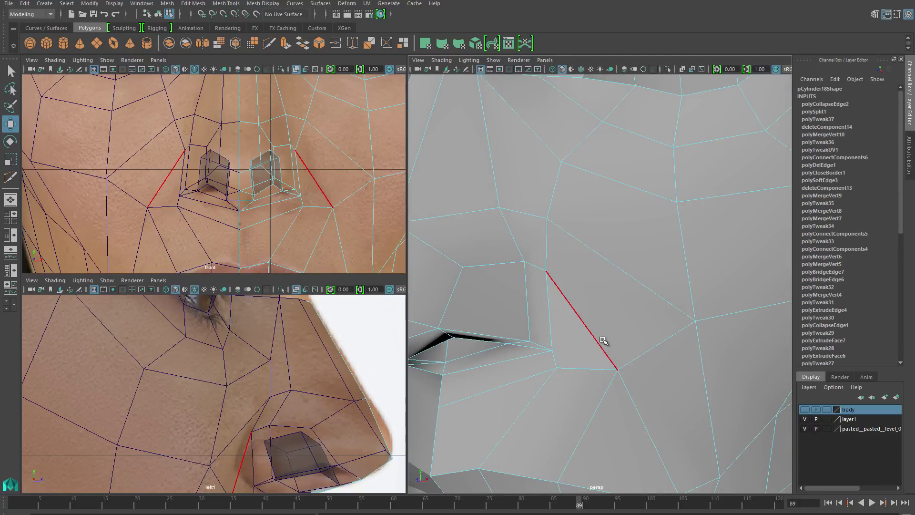
- Turn on the smooth preview and move the nostril rim's edges sideways to shape the opening from below
{"action": "key", "text": "3"}
{"action": "left_click_drag", "start_coordinate": [561, 367], "coordinate": [572, 246], "text": "alt"}
{"action": "left_click", "coordinate": [569, 242]}
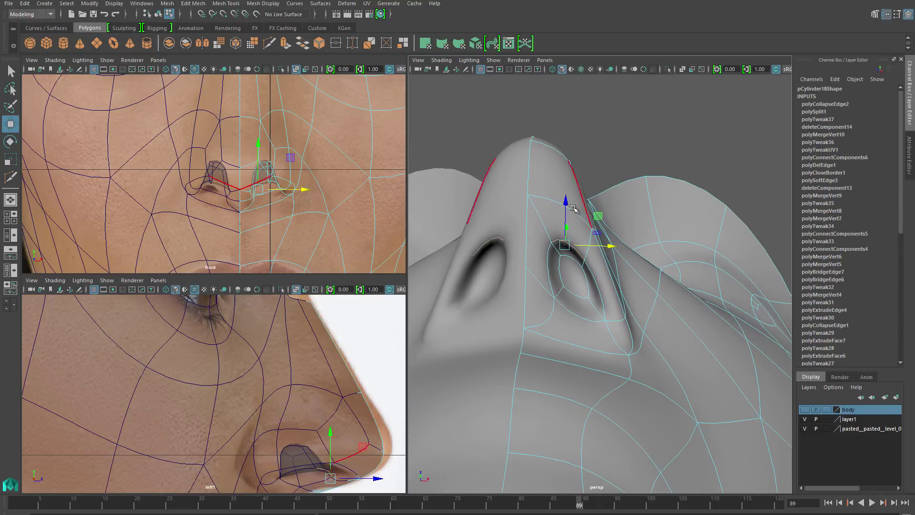
{"action": "double_click", "coordinate": [601, 276]}
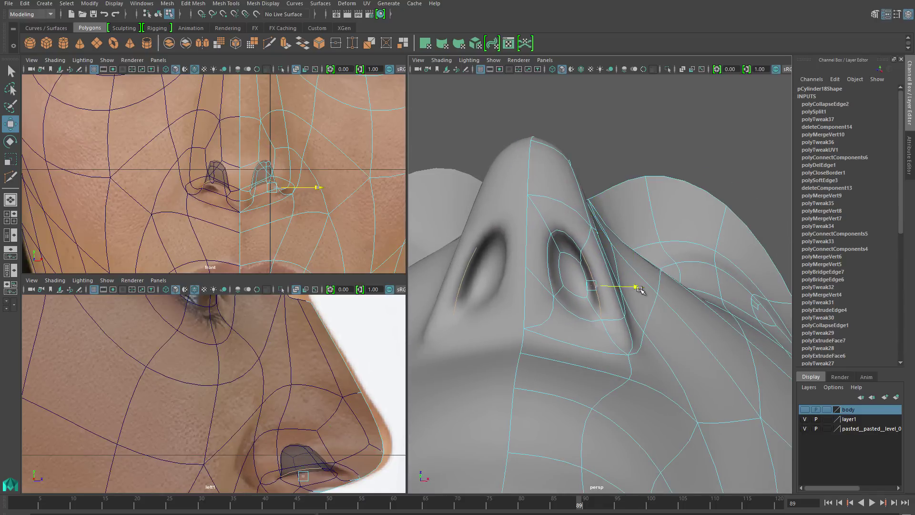
{"action": "double_click", "coordinate": [580, 317]}
{"action": "double_click", "coordinate": [553, 252]}
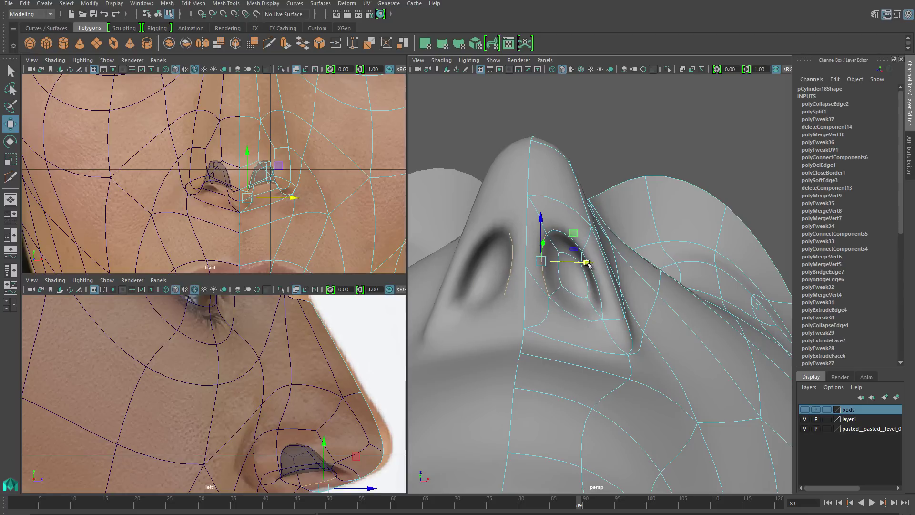
- Move the edges at the nostril's base in the side view to match the reference profile
{"action": "left_click_drag", "start_coordinate": [552, 253], "coordinate": [399, 424], "text": "alt"}
{"action": "middle_click_drag", "start_coordinate": [399, 424], "coordinate": [391, 362], "text": "alt"}
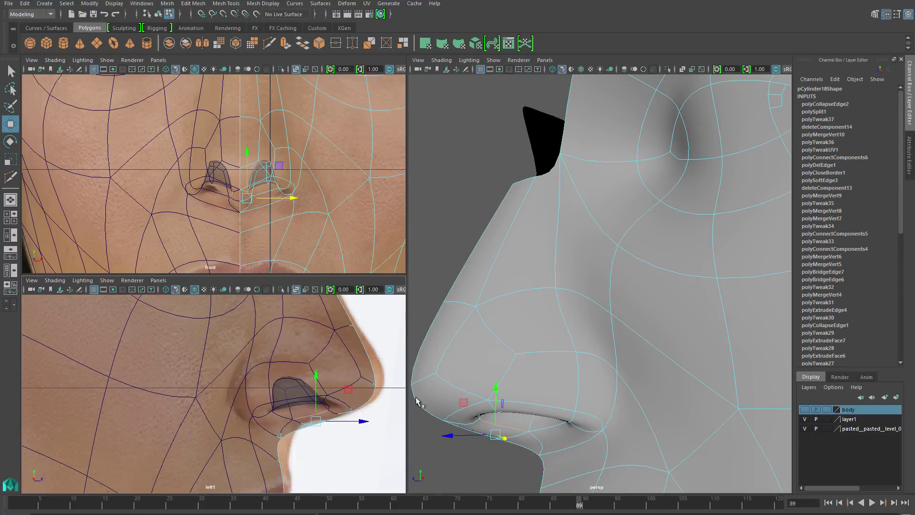
{"action": "left_click_drag", "start_coordinate": [421, 403], "coordinate": [463, 399], "text": "alt"}
{"action": "left_click_drag", "start_coordinate": [334, 410], "coordinate": [355, 411]}
{"action": "left_click", "coordinate": [307, 404]}
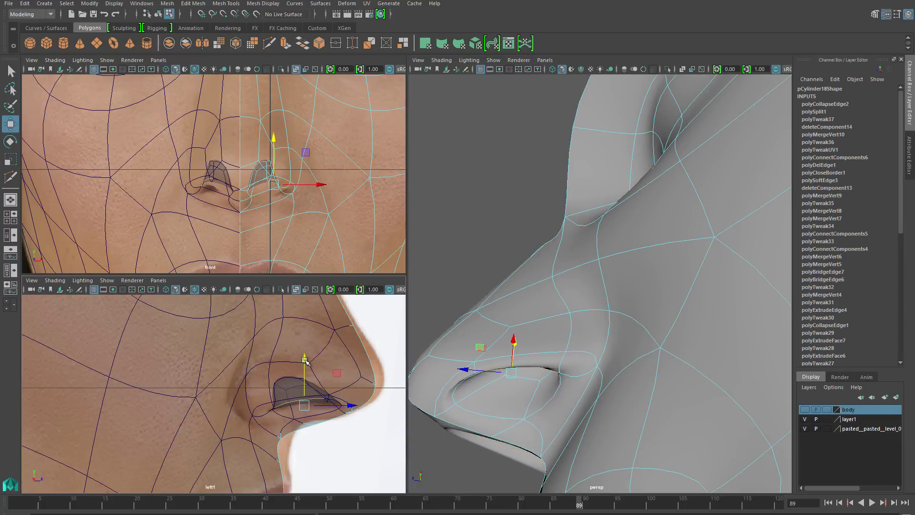
{"action": "left_click", "coordinate": [259, 414]}
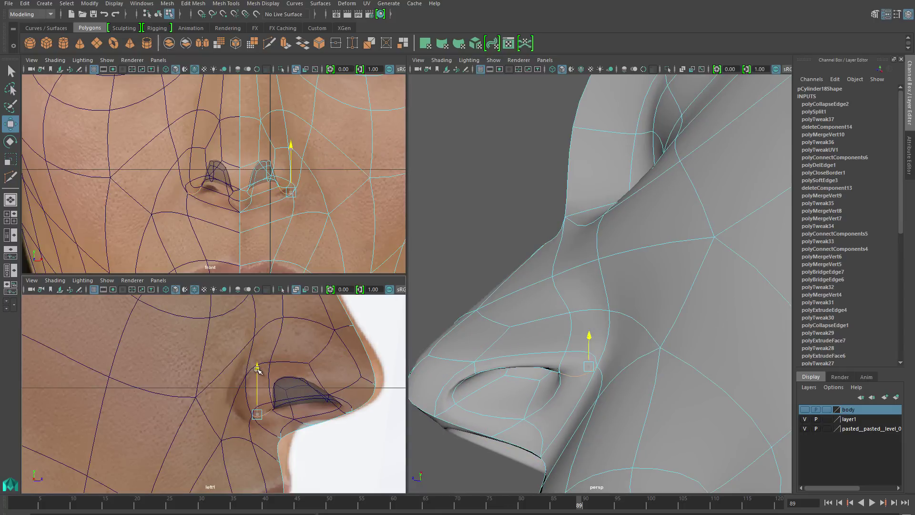
{"action": "left_click_drag", "start_coordinate": [257, 369], "coordinate": [258, 376]}
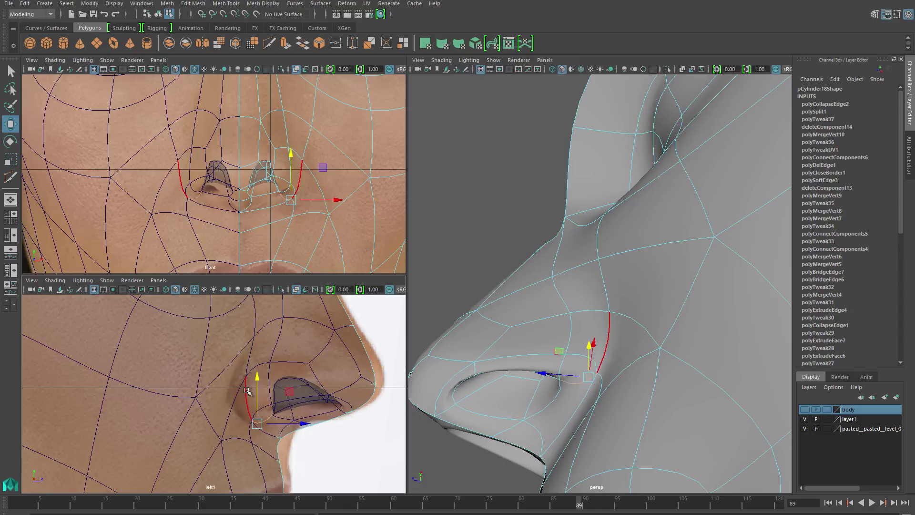
- Move the nostril wing's rear edge back toward the cheek and the nose tip forward to match the side reference
{"action": "left_click", "coordinate": [247, 391]}
{"action": "left_click_drag", "start_coordinate": [294, 398], "coordinate": [278, 398]}
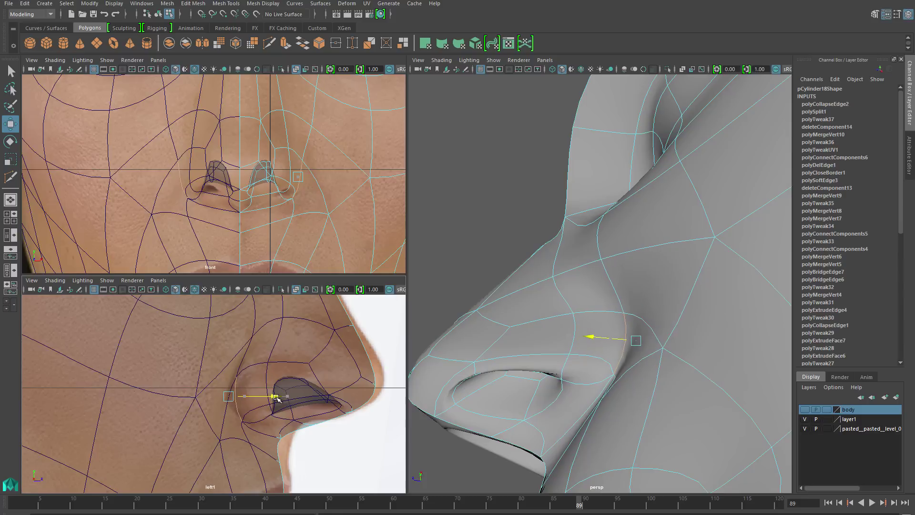
{"action": "left_click", "coordinate": [371, 386]}
{"action": "left_click_drag", "start_coordinate": [401, 388], "coordinate": [409, 390]}
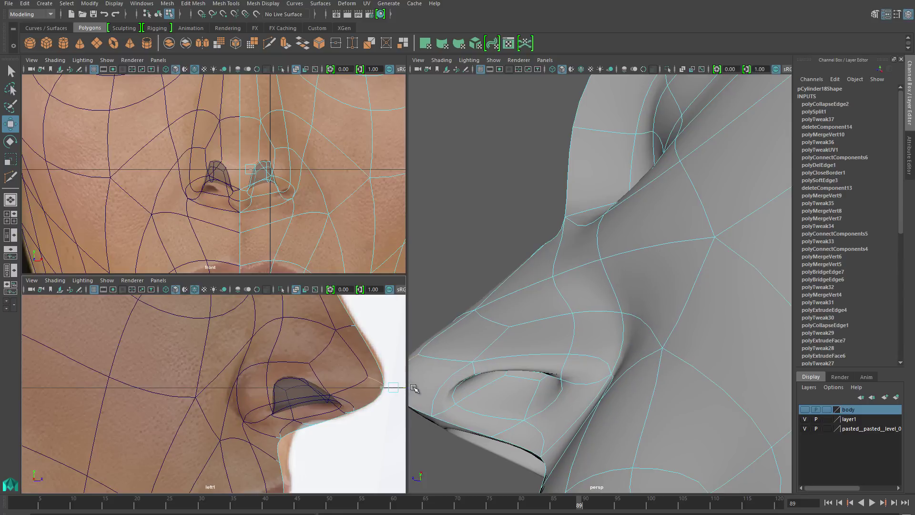
{"action": "middle_click_drag", "start_coordinate": [395, 362], "coordinate": [376, 413], "text": "alt"}
- Connect the edges between the nostril rim and the nose base to add an edge line underneath the nostril
{"action": "left_click", "coordinate": [335, 383]}
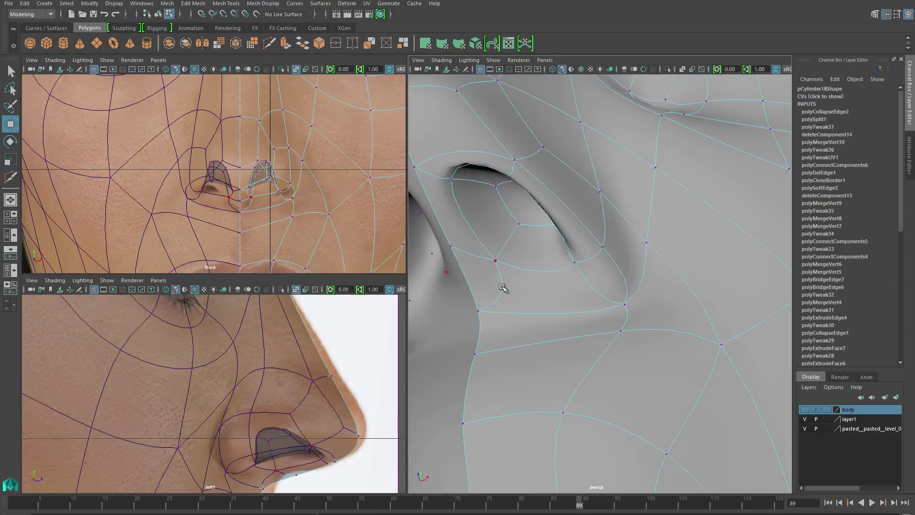
{"action": "right_click_drag", "start_coordinate": [502, 287], "coordinate": [500, 253]}
{"action": "double_click", "coordinate": [586, 310]}
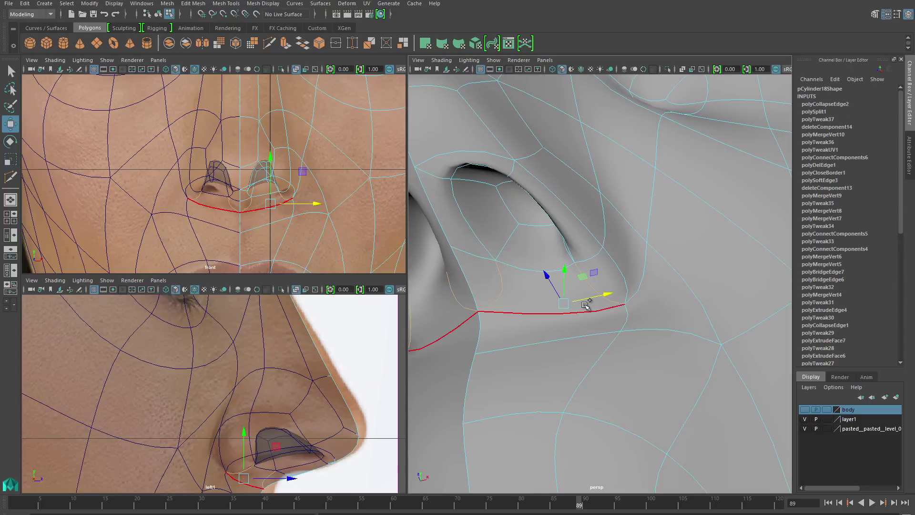
{"action": "right_click_drag", "start_coordinate": [585, 305], "coordinate": [589, 432], "text": "shift"}
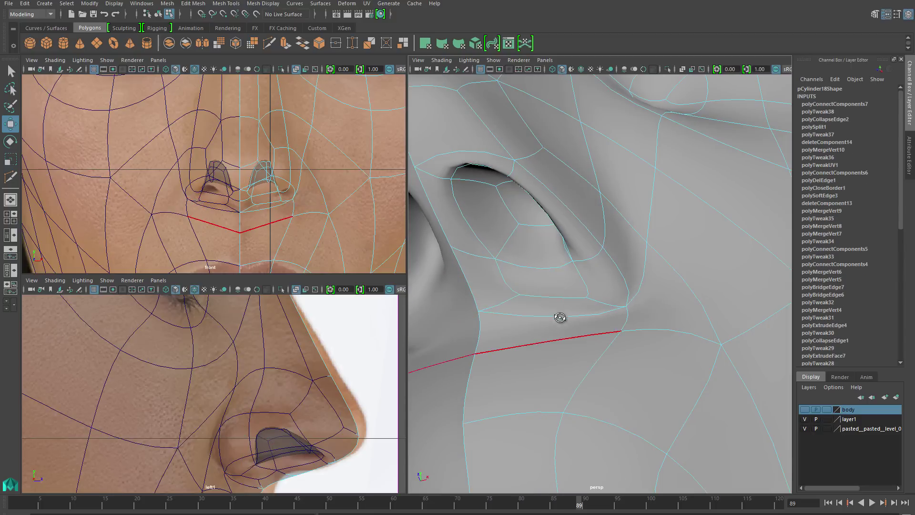
- Add a division to the lip-line edge nearest the mouth corner
{"action": "scroll", "coordinate": [560, 317], "scroll_direction": "down", "scroll_amount": 3}
{"action": "left_click_drag", "start_coordinate": [562, 310], "coordinate": [482, 350], "text": "alt"}
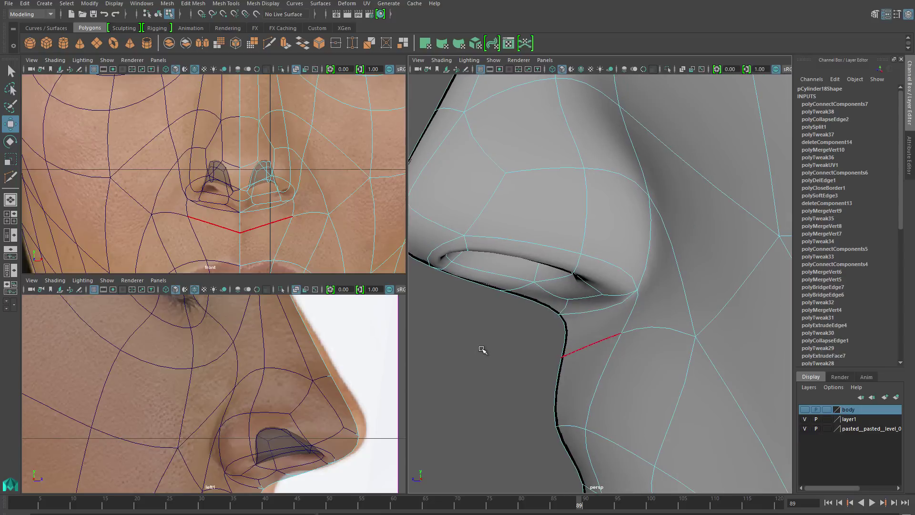
{"action": "key", "text": "F9"}
{"action": "left_click", "coordinate": [587, 301]}
{"action": "left_click_drag", "start_coordinate": [587, 302], "coordinate": [603, 290], "text": "alt"}
{"action": "right_click_drag", "start_coordinate": [645, 271], "coordinate": [645, 302]}
{"action": "left_click", "coordinate": [647, 311]}
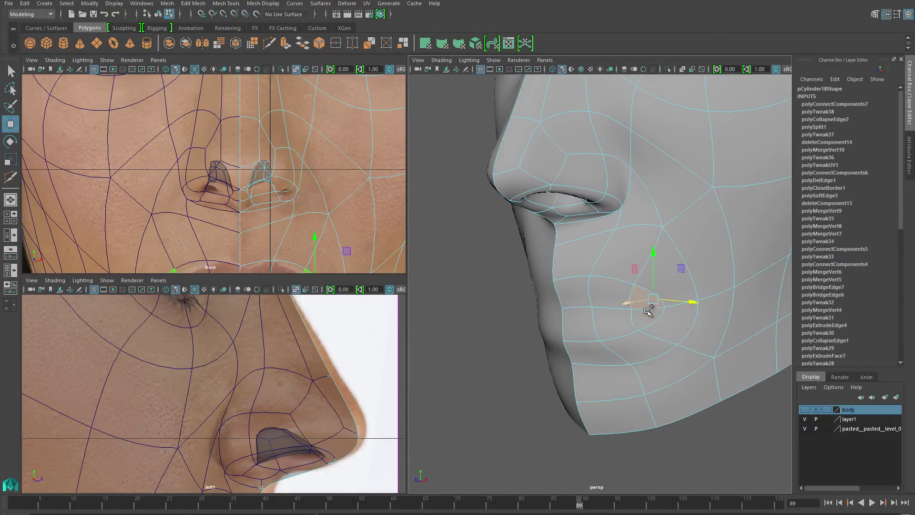
{"action": "left_click_drag", "start_coordinate": [647, 310], "coordinate": [633, 300], "text": "alt"}
{"action": "key", "text": "F10"}
{"action": "left_click", "coordinate": [649, 302]}
{"action": "scroll", "coordinate": [658, 305], "scroll_direction": "up", "scroll_amount": 3}
{"action": "right_click_drag", "start_coordinate": [649, 272], "coordinate": [664, 369], "text": "shift"}
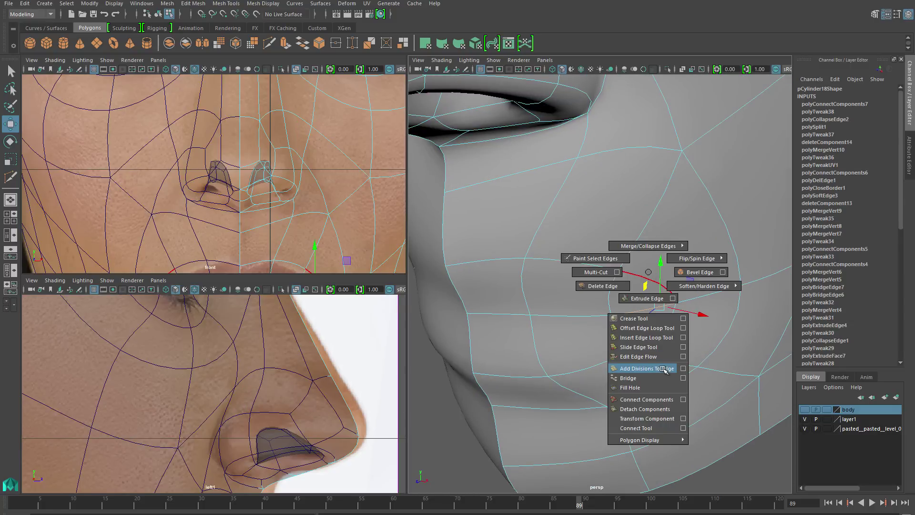
{"action": "right_click_drag", "start_coordinate": [664, 369], "coordinate": [664, 369], "text": "shift"}
- Move the new vertex near the mouth corner inward, behind the face surface, to recess the corner
{"action": "scroll", "coordinate": [653, 306], "scroll_direction": "up", "scroll_amount": 5}
{"action": "key", "text": "F9"}
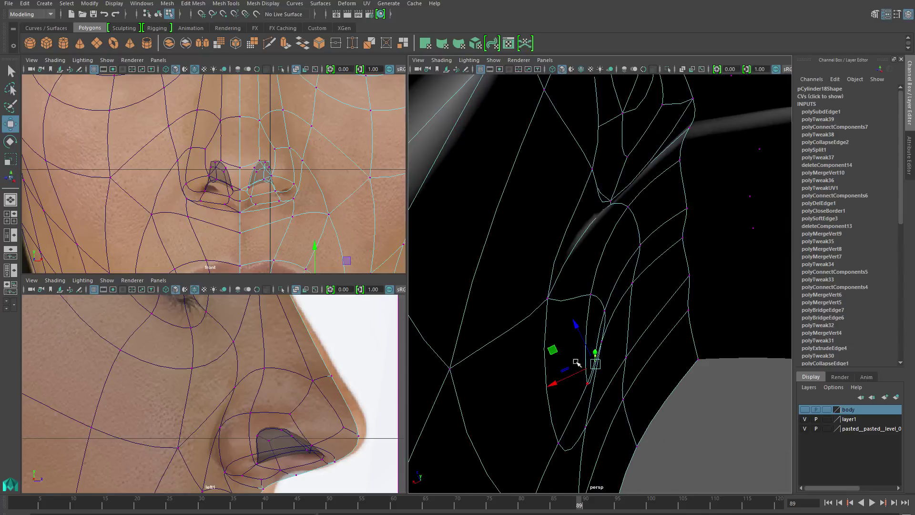
{"action": "scroll", "coordinate": [606, 387], "scroll_direction": "down", "scroll_amount": 5}
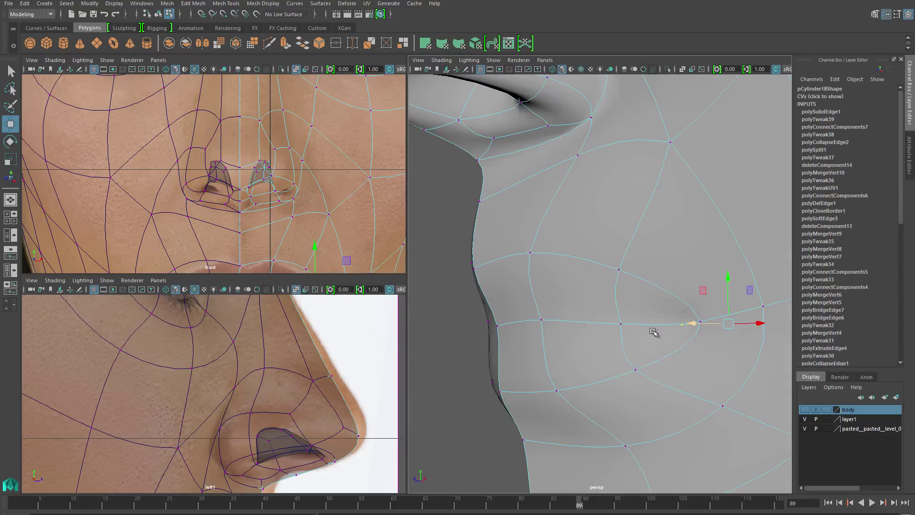
- Crease the edges along the line between the lips and along the upper and lower lip outlines
{"action": "left_click", "coordinate": [650, 321]}
{"action": "left_click_drag", "start_coordinate": [646, 324], "coordinate": [500, 322], "text": "alt"}
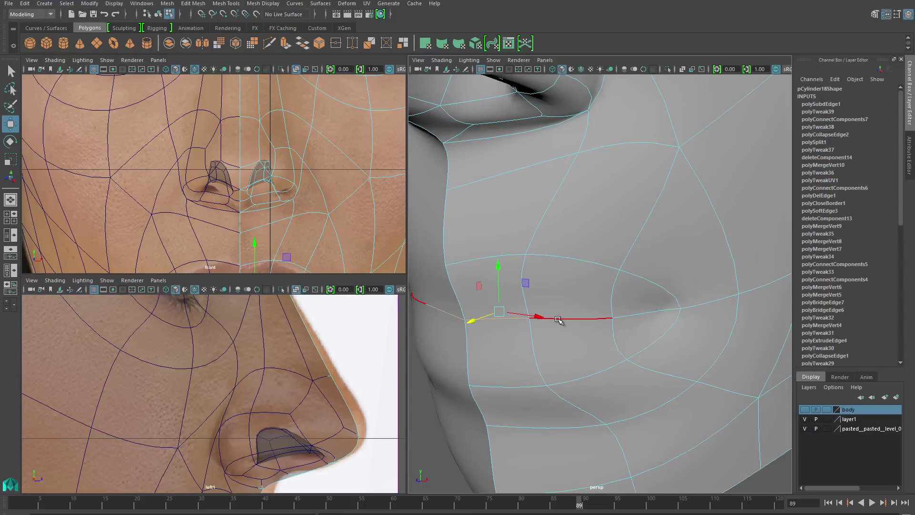
{"action": "key", "text": "1"}
{"action": "mouse_move", "coordinate": [637, 321]}
{"action": "left_mouse_down", "text": "alt"}
{"action": "mouse_move", "coordinate": [548, 343]}
{"action": "mouse_move", "coordinate": [618, 356]}
{"action": "mouse_move", "coordinate": [625, 321]}
{"action": "left_mouse_up", "text": "alt"}
{"action": "right_click_drag", "start_coordinate": [625, 321], "coordinate": [616, 351], "text": "shift"}
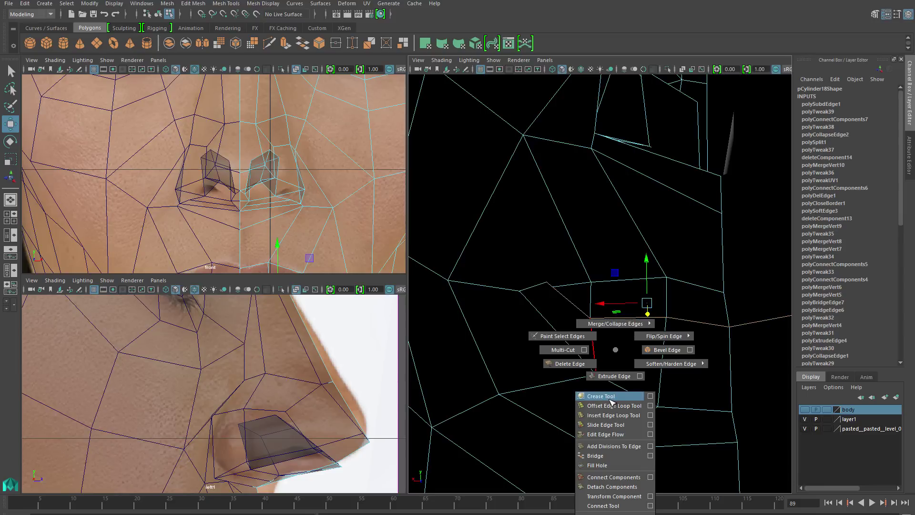
{"action": "right_click_drag", "start_coordinate": [612, 401], "coordinate": [612, 402], "text": "shift"}
{"action": "key", "text": "3"}
{"action": "scroll", "coordinate": [600, 284], "scroll_direction": "down", "scroll_amount": 5}
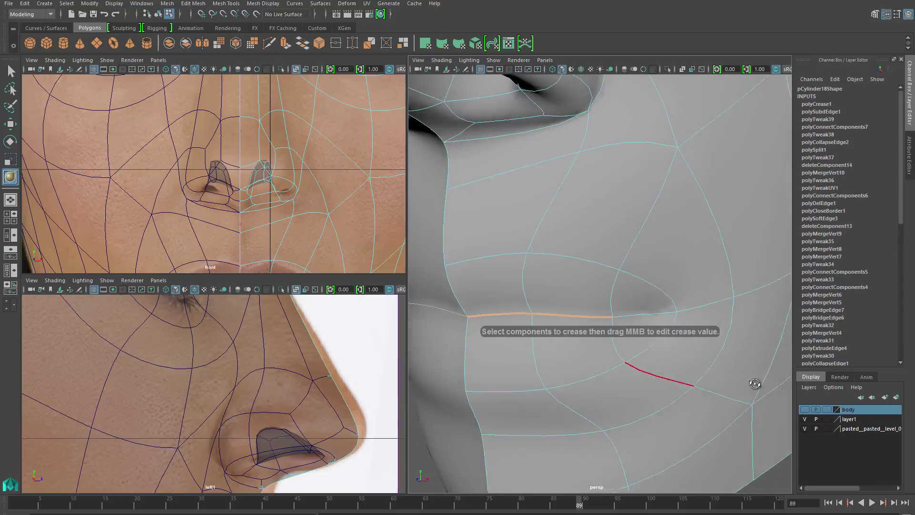
{"action": "left_click", "coordinate": [579, 277]}
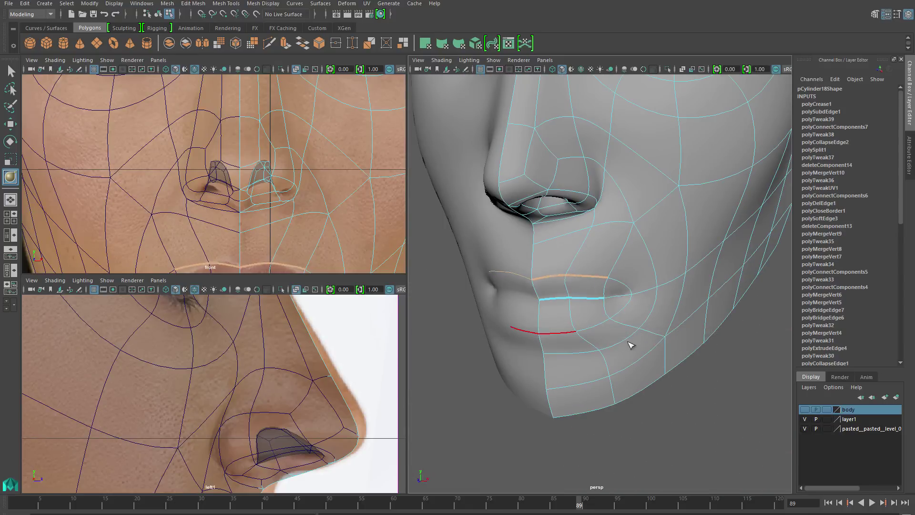
{"action": "left_click_drag", "start_coordinate": [604, 350], "coordinate": [581, 339], "text": "alt"}
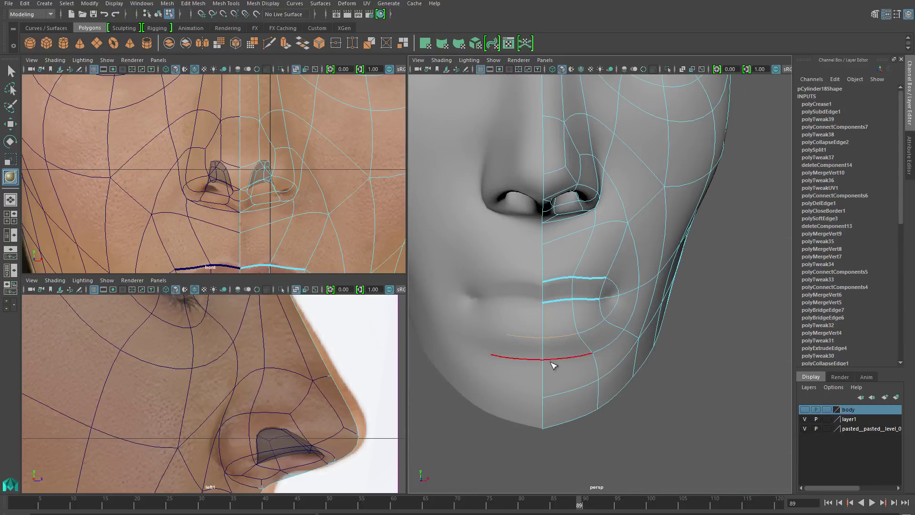
- Move the upper-lip outline's peak vertex and outer vertex in the front view to follow the reference lip contour
{"action": "middle_click_drag", "start_coordinate": [266, 200], "coordinate": [286, 138], "text": "alt"}
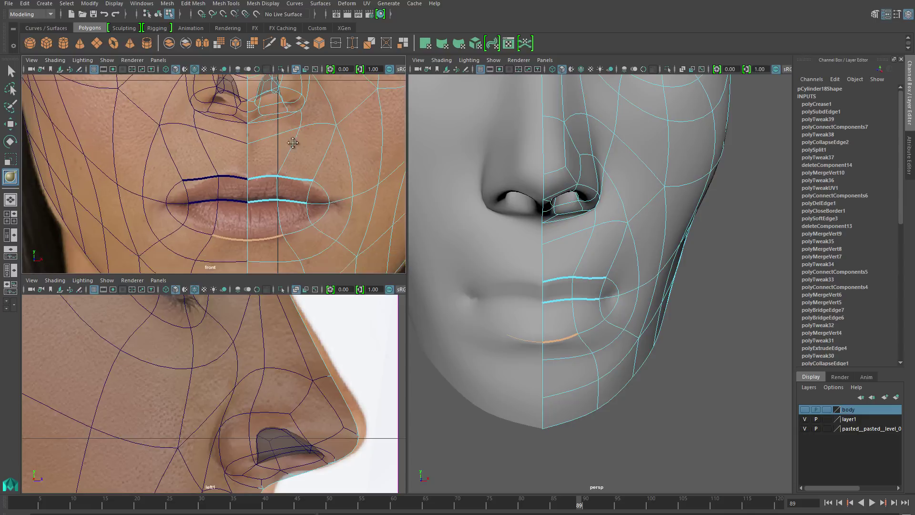
{"action": "scroll", "coordinate": [296, 174], "scroll_direction": "up", "scroll_amount": 2}
{"action": "key", "text": "w"}
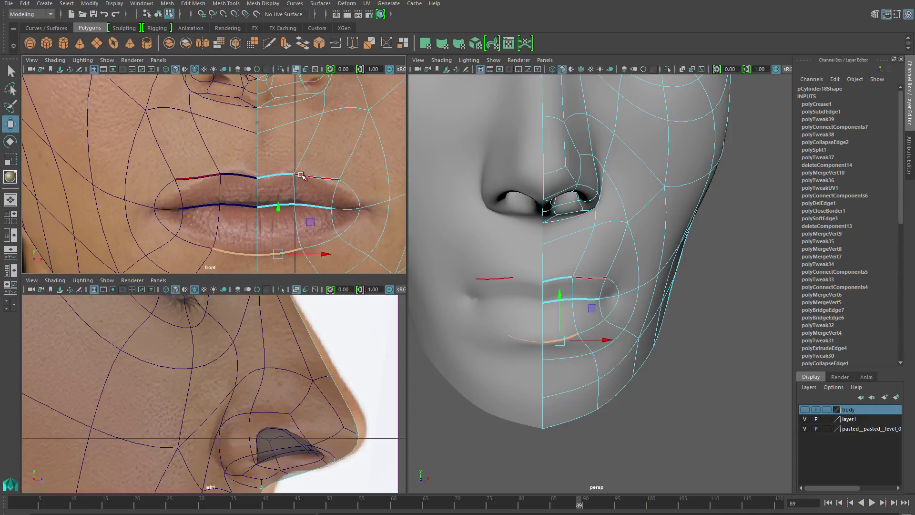
{"action": "right_click_drag", "start_coordinate": [292, 174], "coordinate": [293, 148]}
{"action": "left_click", "coordinate": [292, 174]}
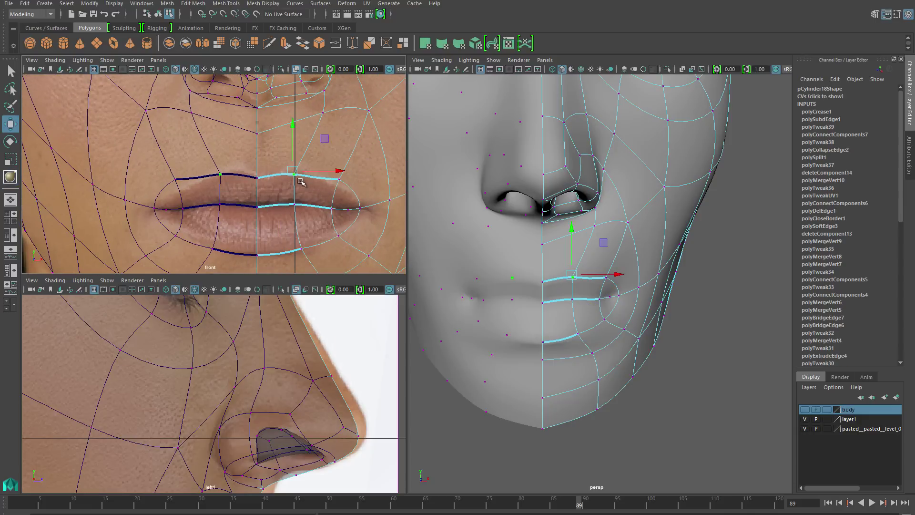
{"action": "left_click_drag", "start_coordinate": [293, 173], "coordinate": [296, 163]}
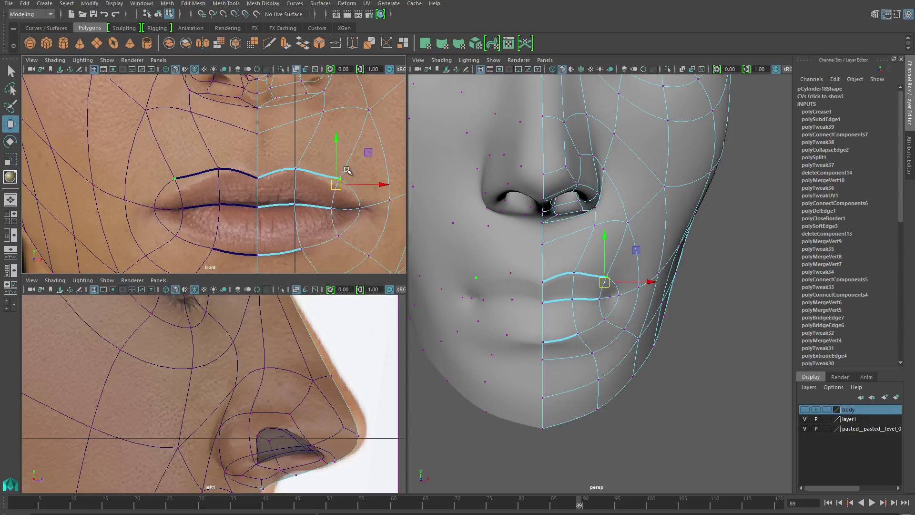
{"action": "left_click_drag", "start_coordinate": [338, 184], "coordinate": [333, 199]}
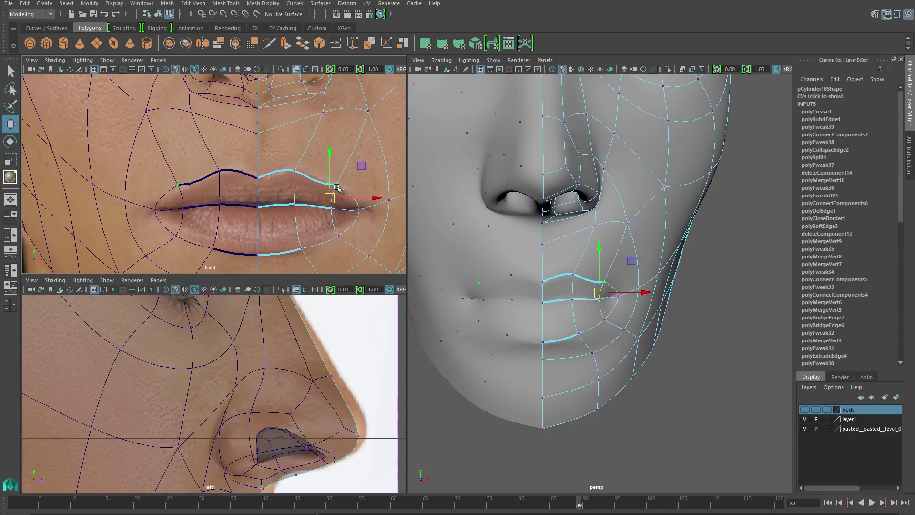
- Remove the crease from the upper lip's outer outline edge and refit the lip's peak vertex to the front reference
{"action": "right_click_drag", "start_coordinate": [337, 187], "coordinate": [336, 167]}
{"action": "left_click", "coordinate": [317, 179]}
{"action": "right_click", "coordinate": [322, 197], "text": "shift"}
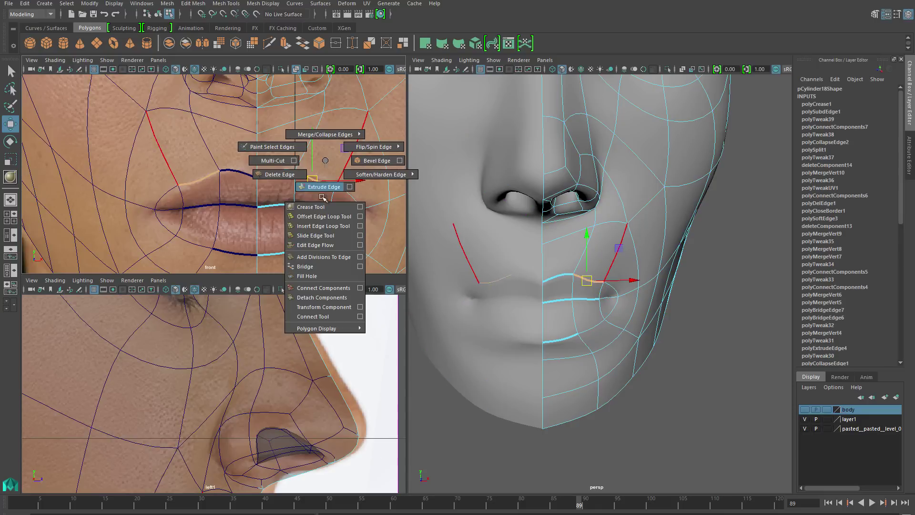
{"action": "left_click", "coordinate": [322, 207]}
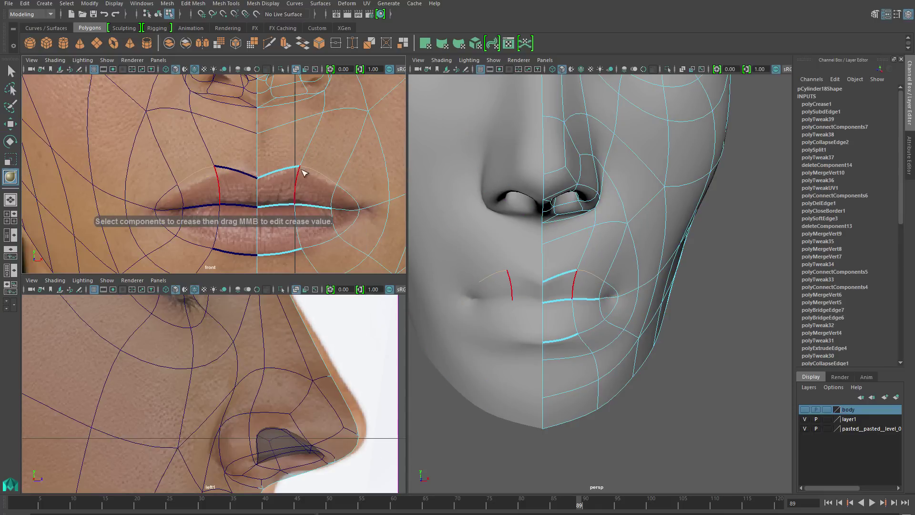
{"action": "mouse_move", "coordinate": [302, 167]}
{"action": "right_mouse_down"}
{"action": "mouse_move", "coordinate": [286, 172]}
{"action": "mouse_move", "coordinate": [313, 178]}
{"action": "right_mouse_up"}
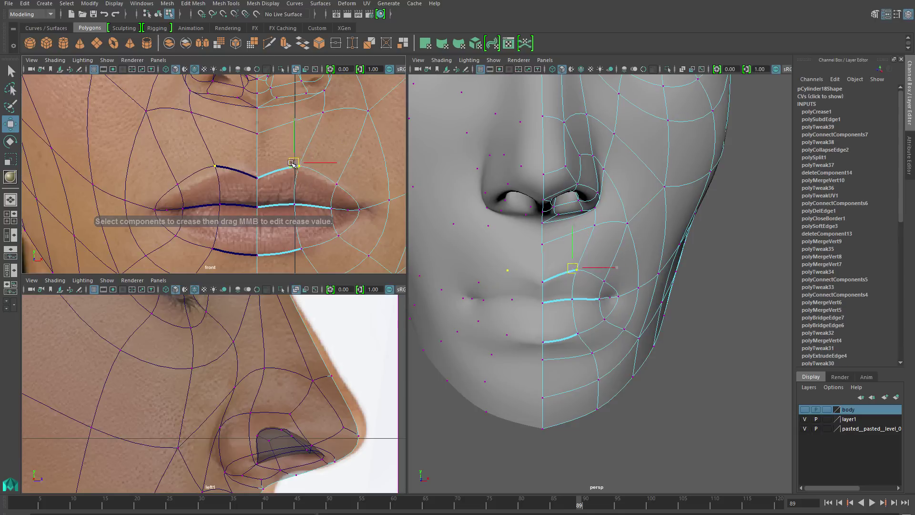
{"action": "left_click_drag", "start_coordinate": [292, 163], "coordinate": [287, 167]}
- Crease the lip-line edges at the mouth corner and adjust the recessed corner vertex from behind the face
{"action": "right_click_drag", "start_coordinate": [360, 208], "coordinate": [381, 248]}
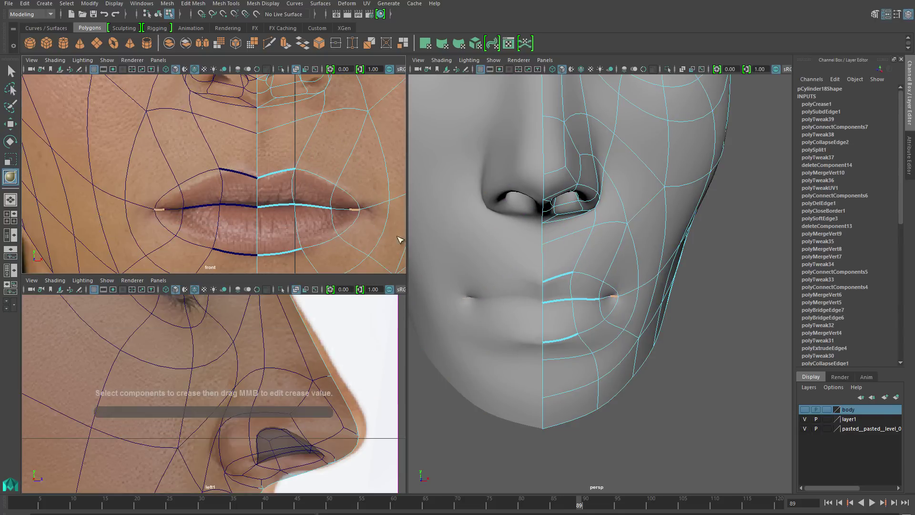
{"action": "left_click", "coordinate": [358, 208]}
{"action": "left_click_drag", "start_coordinate": [525, 286], "coordinate": [586, 310], "text": "alt"}
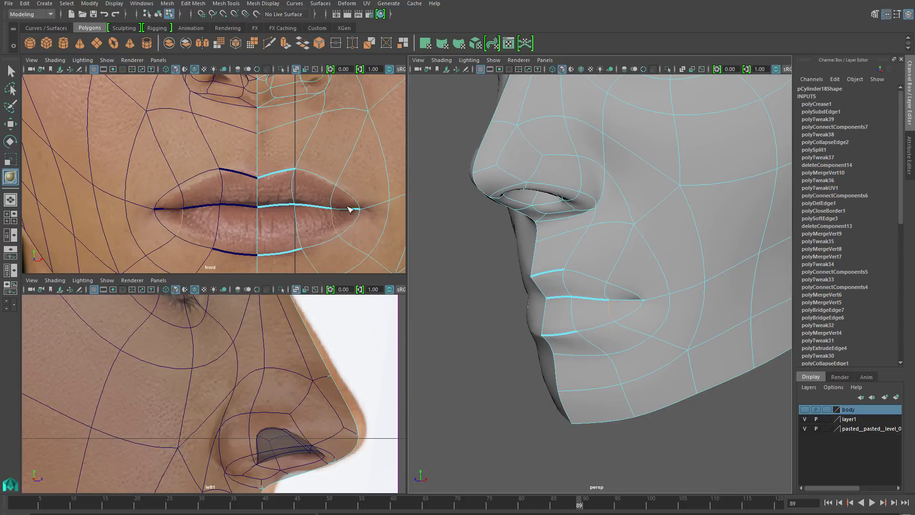
{"action": "left_click_drag", "start_coordinate": [504, 272], "coordinate": [591, 286], "text": "alt"}
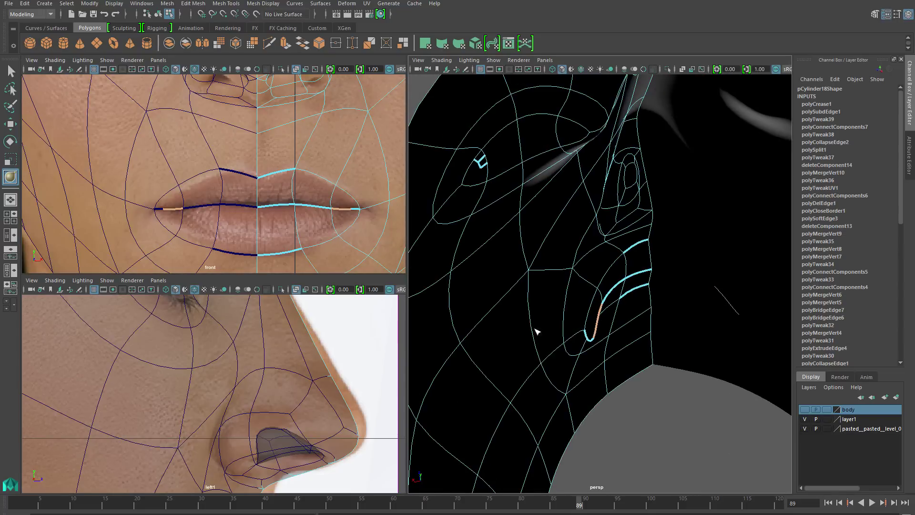
{"action": "right_click_drag", "start_coordinate": [592, 285], "coordinate": [596, 340]}
{"action": "key", "text": "w"}
{"action": "left_click", "coordinate": [603, 341]}
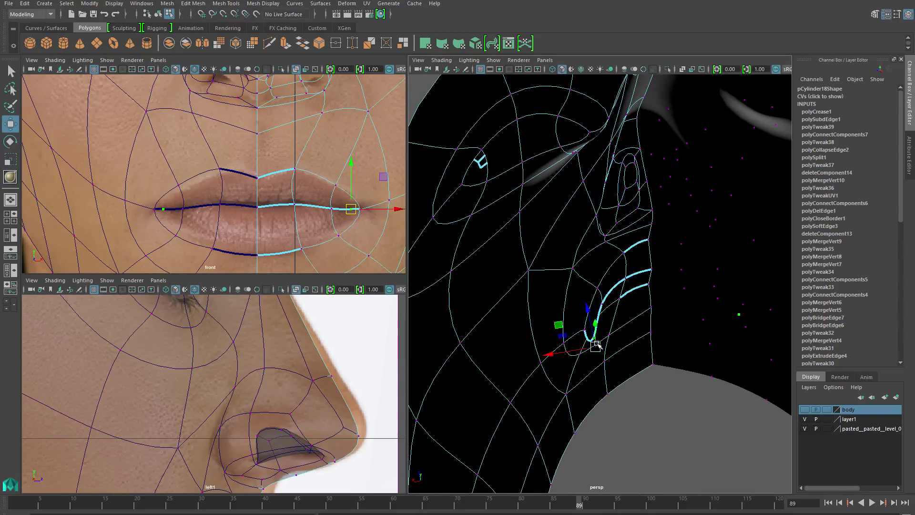
- Crease the edge loop around the eye opening and the edges along the upper eyelid fold
{"action": "key", "text": "f"}
{"action": "left_click_drag", "start_coordinate": [620, 305], "coordinate": [572, 214], "text": "alt"}
{"action": "right_click_drag", "start_coordinate": [571, 215], "coordinate": [570, 202]}
{"action": "left_click", "coordinate": [566, 216]}
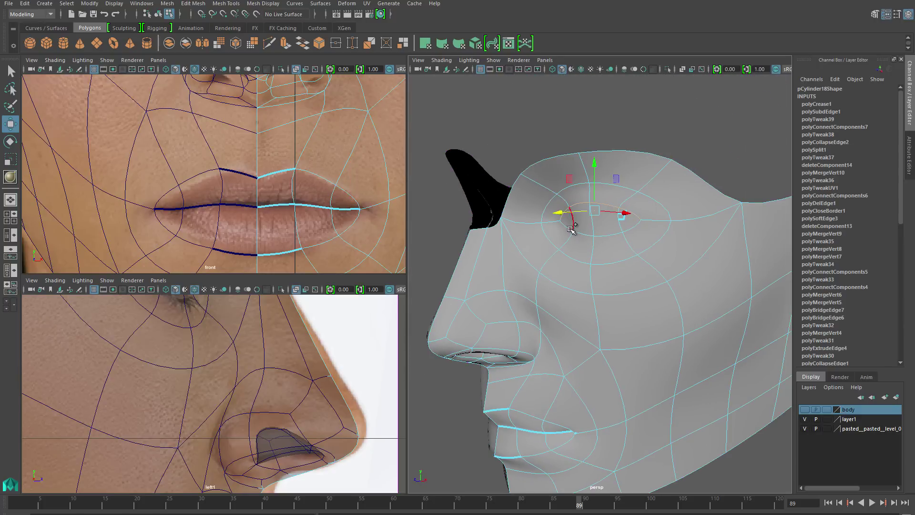
{"action": "right_click_drag", "start_coordinate": [571, 250], "coordinate": [729, 307], "text": "shift"}
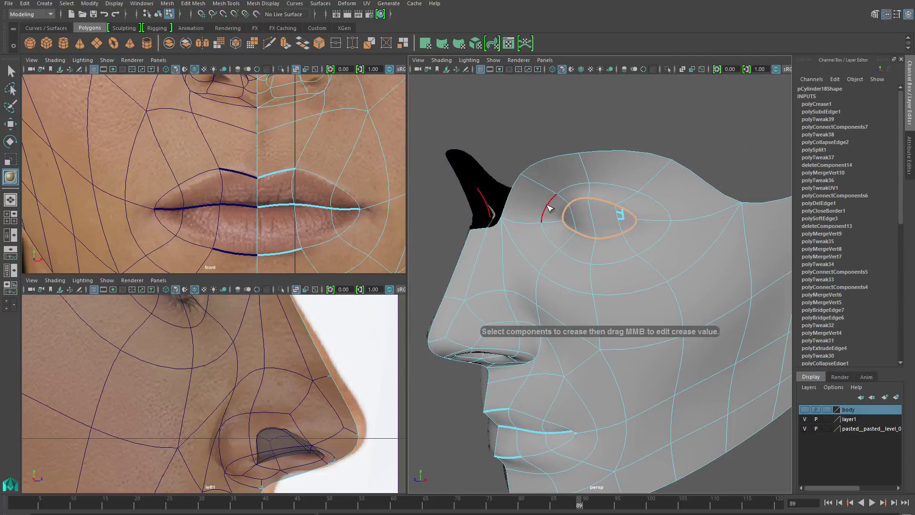
- Move the eyelid-fold vertices and the eye's inner and outer corner vertices in the front view toward the reference eye
{"action": "key", "text": "f"}
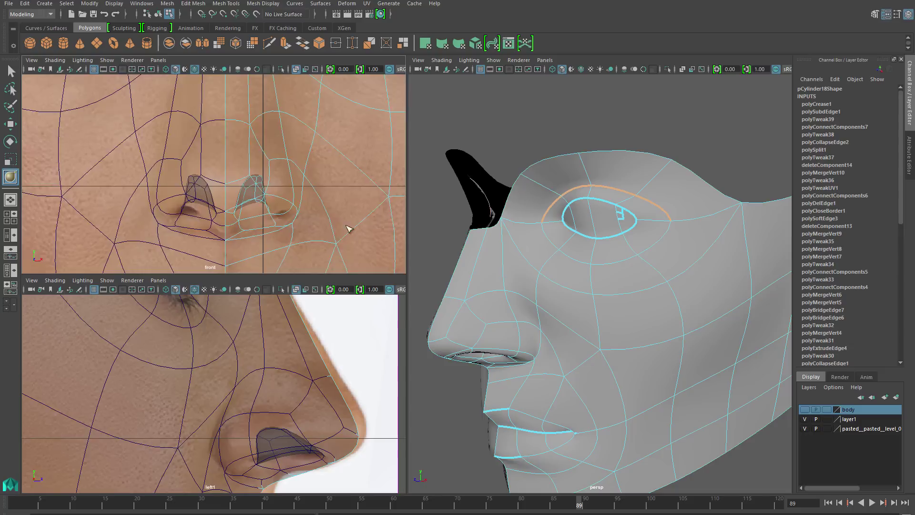
{"action": "key", "text": "w"}
{"action": "right_click_drag", "start_coordinate": [288, 157], "coordinate": [299, 125]}
{"action": "left_click", "coordinate": [368, 150]}
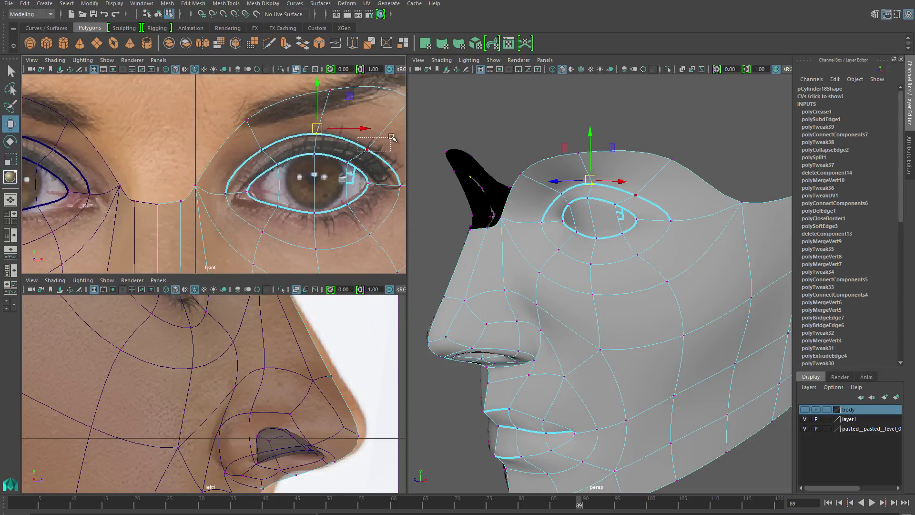
{"action": "left_click_drag", "start_coordinate": [369, 149], "coordinate": [376, 145]}
{"action": "left_click_drag", "start_coordinate": [254, 200], "coordinate": [213, 205]}
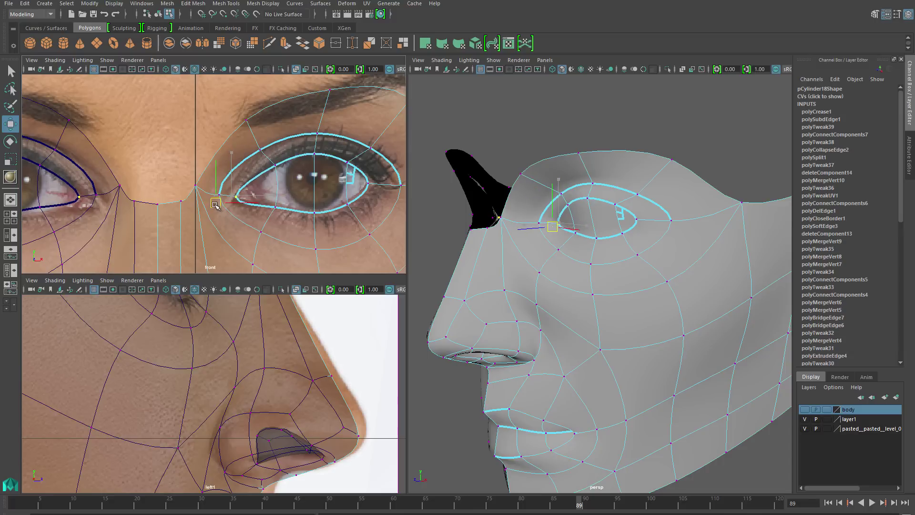
{"action": "left_click_drag", "start_coordinate": [380, 196], "coordinate": [408, 186]}
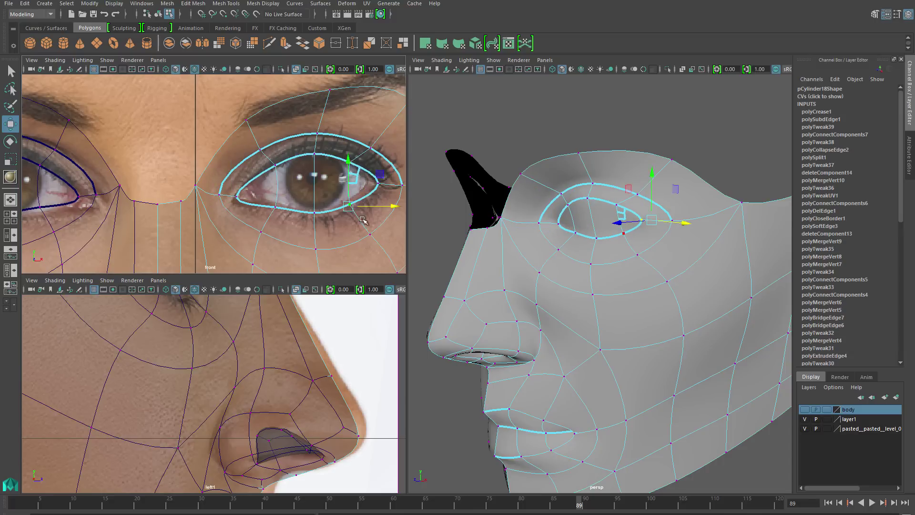
- Crease the eye's corner vertices and shift both corners inward to match the front reference
{"action": "right_click_drag", "start_coordinate": [384, 201], "coordinate": [383, 276], "text": "shift"}
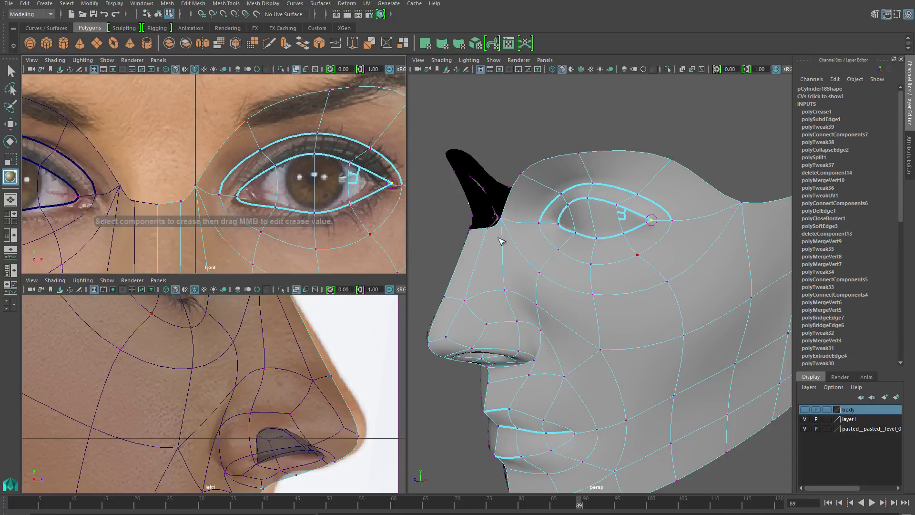
{"action": "key", "text": "w"}
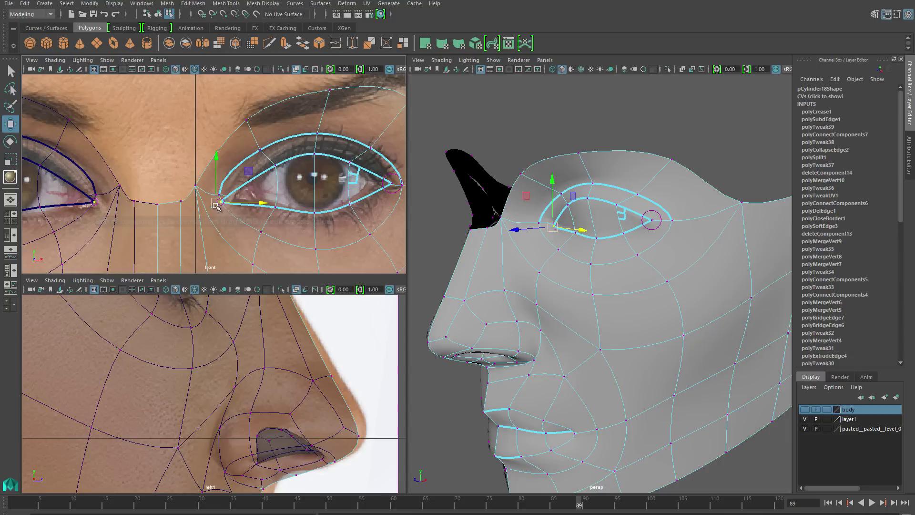
{"action": "left_click_drag", "start_coordinate": [220, 201], "coordinate": [232, 197]}
{"action": "middle_click_drag", "start_coordinate": [394, 188], "coordinate": [349, 206], "text": "alt"}
{"action": "left_click_drag", "start_coordinate": [336, 200], "coordinate": [384, 201]}
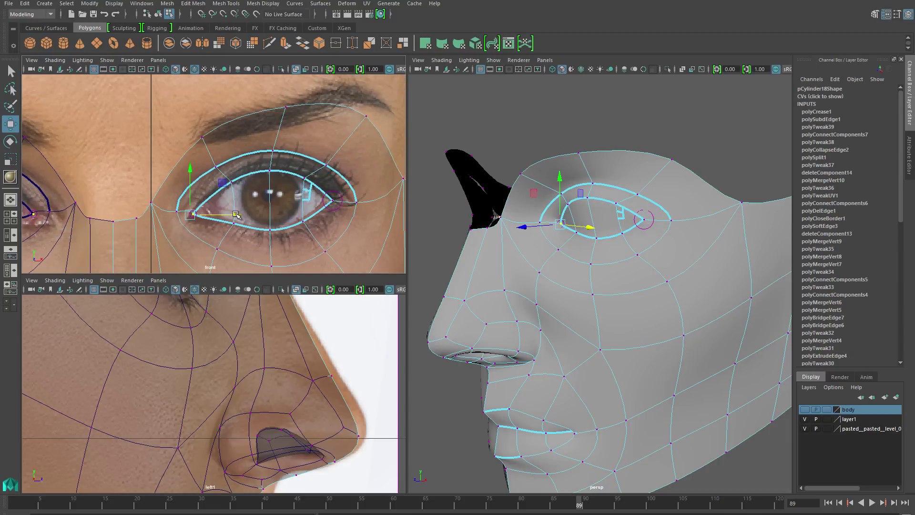
- Extrude the edges at the top of the nose bridge upward to brow height
{"action": "scroll", "coordinate": [325, 200], "scroll_direction": "down", "scroll_amount": 10}
{"action": "left_click_drag", "start_coordinate": [609, 265], "coordinate": [602, 296], "text": "alt"}
{"action": "right_click", "coordinate": [584, 270]}
{"action": "left_click", "coordinate": [602, 296]}
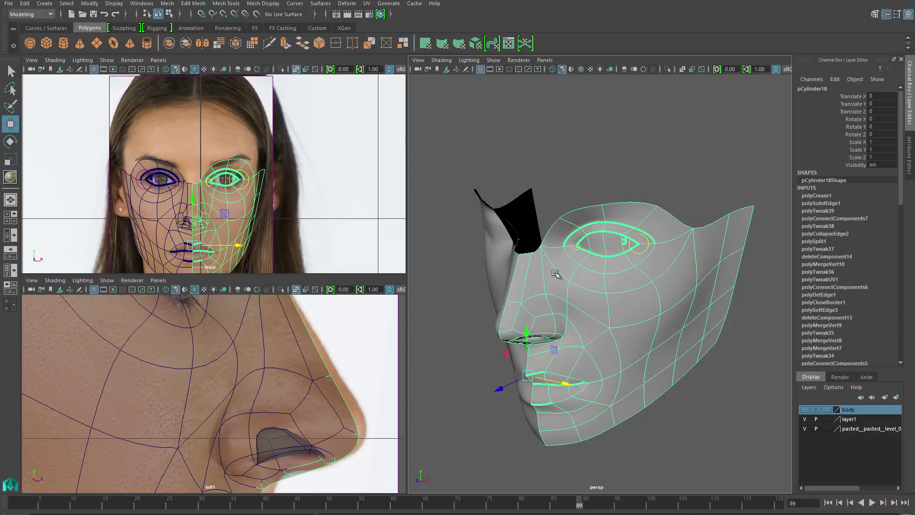
{"action": "right_click", "coordinate": [555, 236]}
{"action": "left_click", "coordinate": [547, 246]}
{"action": "left_click", "coordinate": [547, 246]}
{"action": "right_click", "coordinate": [536, 274], "text": "shift"}
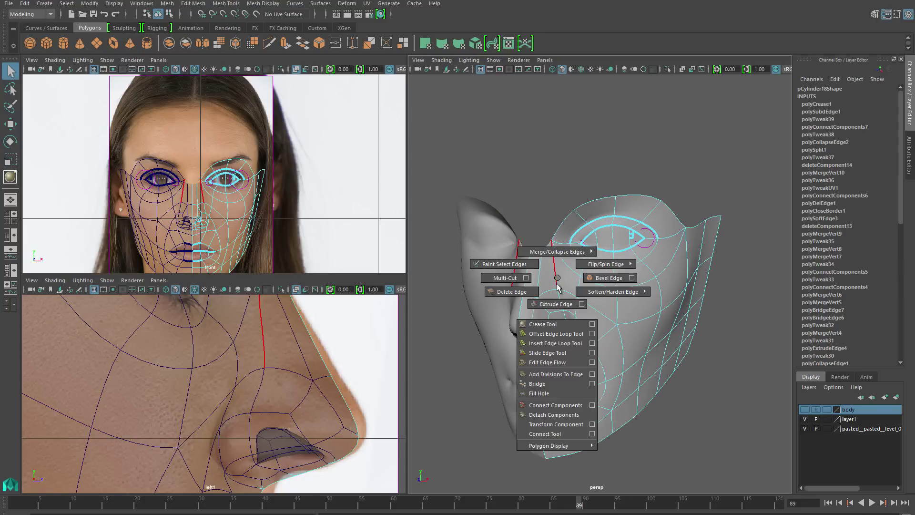
{"action": "left_click", "coordinate": [536, 252]}
{"action": "left_click_drag", "start_coordinate": [541, 205], "coordinate": [542, 161]}
- Move the outer top vertices of the extruded nose bridge outward in the front view to the inner ends of the eyebrows
{"action": "scroll", "coordinate": [158, 147], "scroll_direction": "up", "scroll_amount": 5}
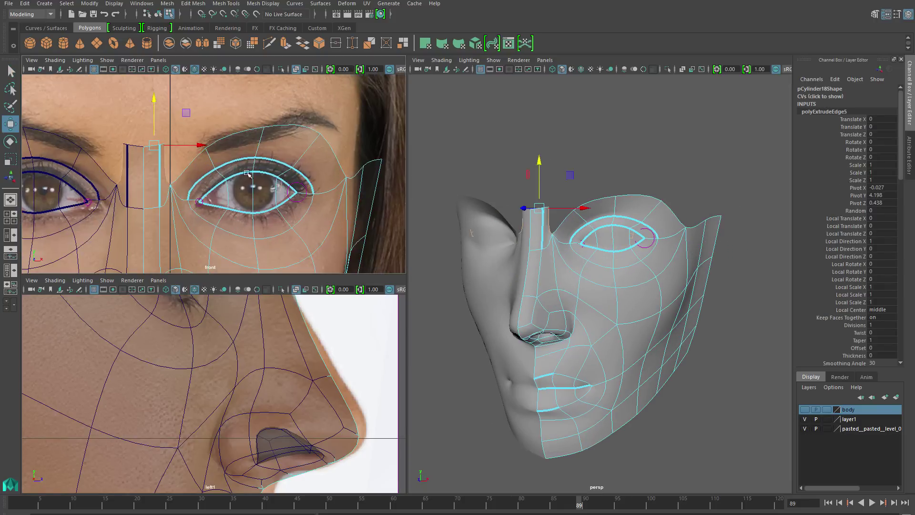
{"action": "right_click", "coordinate": [157, 143]}
{"action": "right_click", "coordinate": [155, 147]}
{"action": "left_click", "coordinate": [131, 146]}
{"action": "left_click", "coordinate": [172, 142]}
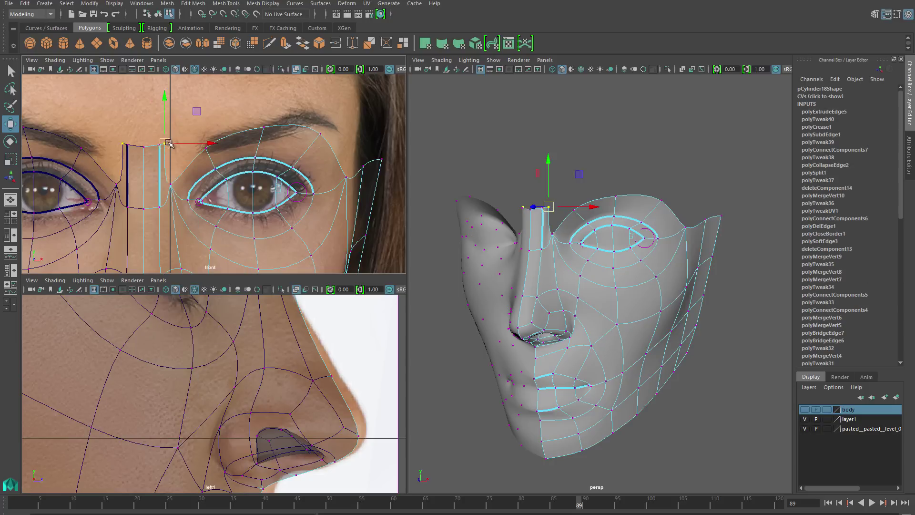
{"action": "left_click_drag", "start_coordinate": [172, 142], "coordinate": [197, 144]}
{"action": "key", "text": "1"}
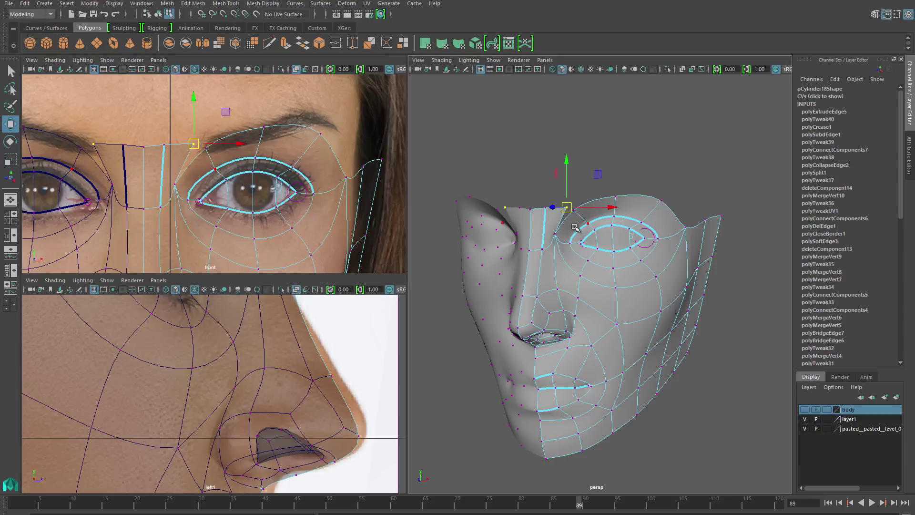
- Merge the nose bridge's outer top vertices with the neighbouring inner brow vertices
{"action": "scroll", "coordinate": [581, 217], "scroll_direction": "up", "scroll_amount": 5}
{"action": "right_click_drag", "start_coordinate": [593, 233], "coordinate": [593, 200], "text": "shift"}
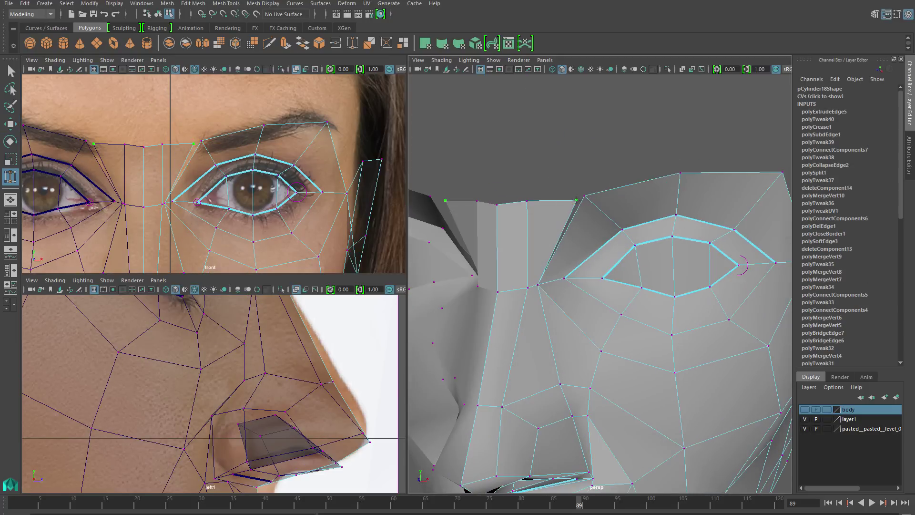
{"action": "key", "text": "3"}
{"action": "scroll", "coordinate": [606, 248], "scroll_direction": "down", "scroll_amount": 5}
{"action": "key", "text": "1"}
{"action": "scroll", "coordinate": [576, 287], "scroll_direction": "up", "scroll_amount": 2}
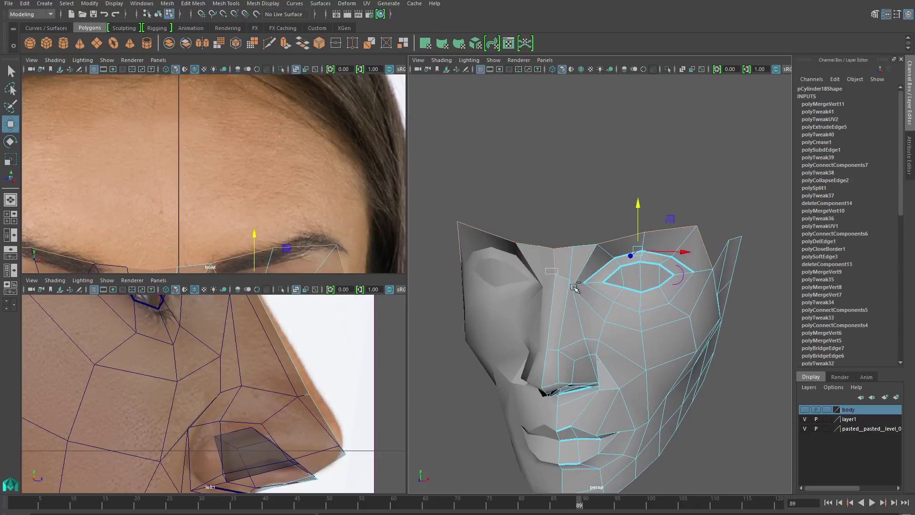
- Extrude the border edges along the brow upward to the hairline and fit the new strip to the side reference
{"action": "left_click_drag", "start_coordinate": [582, 246], "coordinate": [629, 248], "text": "alt"}
{"action": "right_click_drag", "start_coordinate": [655, 286], "coordinate": [653, 257], "text": "shift"}
{"action": "left_click_drag", "start_coordinate": [620, 181], "coordinate": [621, 128]}
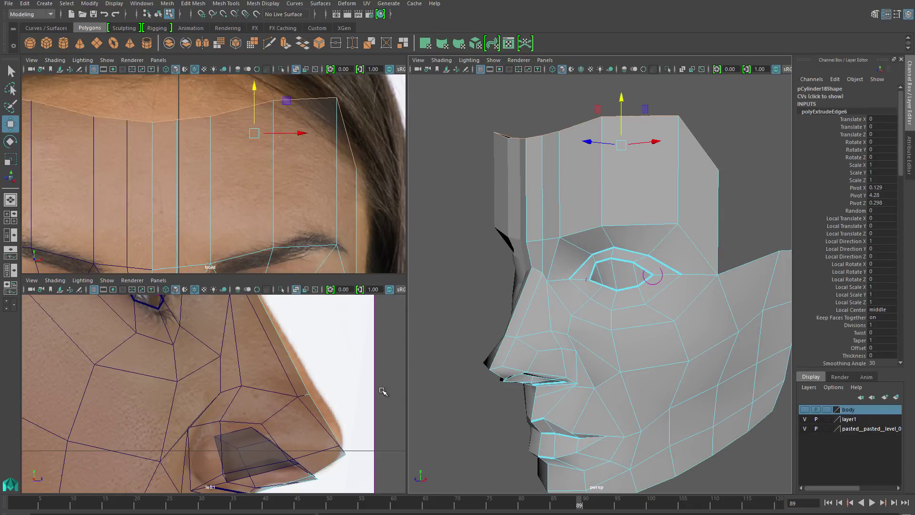
{"action": "scroll", "coordinate": [353, 383], "scroll_direction": "down", "scroll_amount": 5}
{"action": "middle_click_drag", "start_coordinate": [353, 382], "coordinate": [381, 475], "text": "alt"}
{"action": "left_click_drag", "start_coordinate": [215, 367], "coordinate": [207, 352]}
- Move the forehead strip's top vertices in the front view so they follow the reference hairline in an arc
{"action": "middle_click_drag", "start_coordinate": [186, 81], "coordinate": [210, 135], "text": "alt"}
{"action": "right_click_drag", "start_coordinate": [210, 135], "coordinate": [177, 124]}
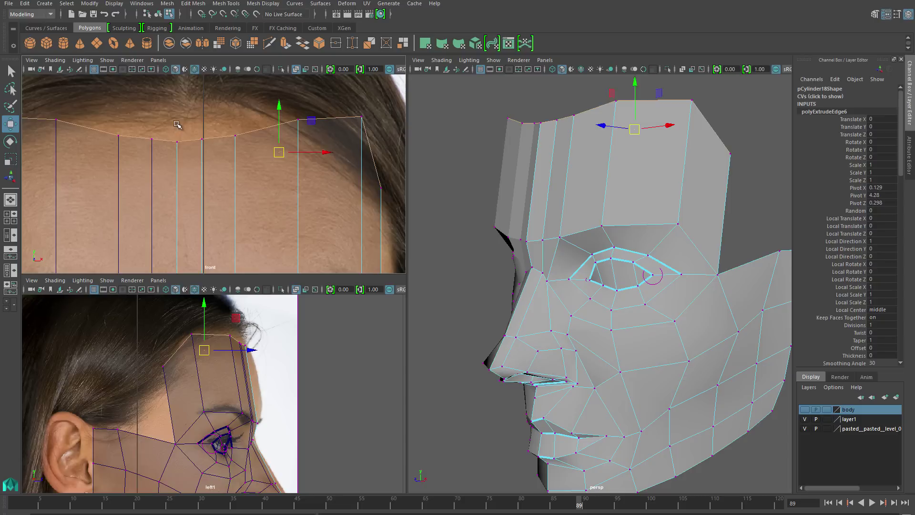
{"action": "left_click", "coordinate": [177, 141]}
{"action": "left_click_drag", "start_coordinate": [177, 141], "coordinate": [228, 108]}
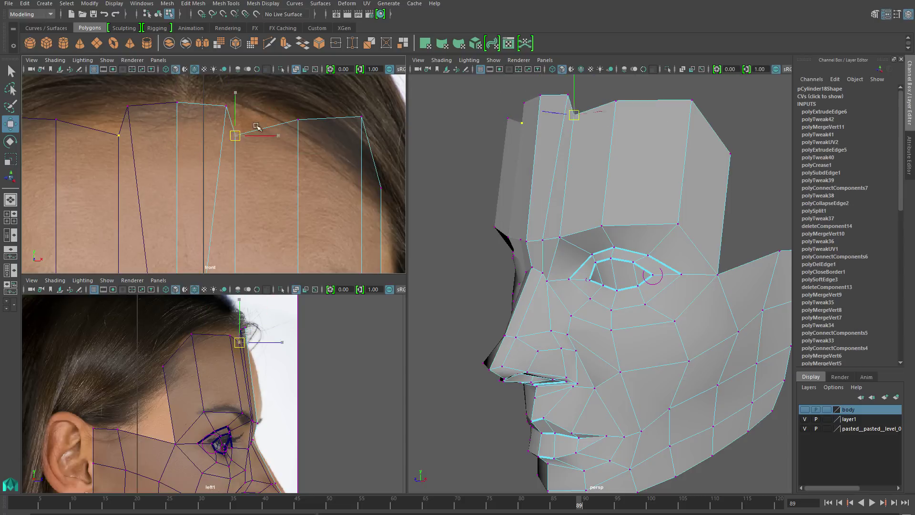
{"action": "left_click", "coordinate": [298, 120]}
{"action": "left_click_drag", "start_coordinate": [298, 120], "coordinate": [307, 110]}
{"action": "scroll", "coordinate": [267, 143], "scroll_direction": "down", "scroll_amount": 3}
{"action": "left_click", "coordinate": [250, 122]}
{"action": "left_click_drag", "start_coordinate": [250, 122], "coordinate": [259, 143]}
{"action": "scroll", "coordinate": [272, 170], "scroll_direction": "up", "scroll_amount": 3}
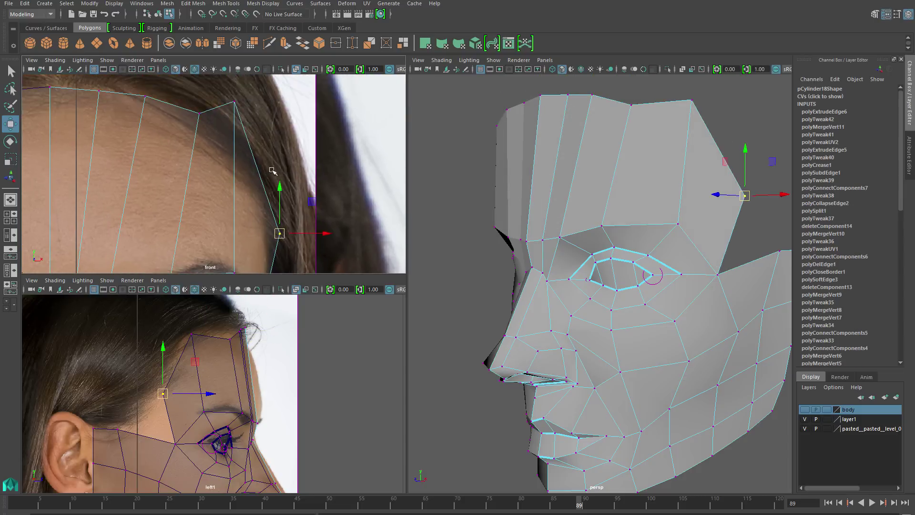
{"action": "left_click", "coordinate": [234, 102]}
{"action": "left_click_drag", "start_coordinate": [234, 101], "coordinate": [245, 161]}
- Shift the hairline vertices in the side view toward the reference and soften the vertical forehead edges
{"action": "left_click_drag", "start_coordinate": [216, 362], "coordinate": [239, 318]}
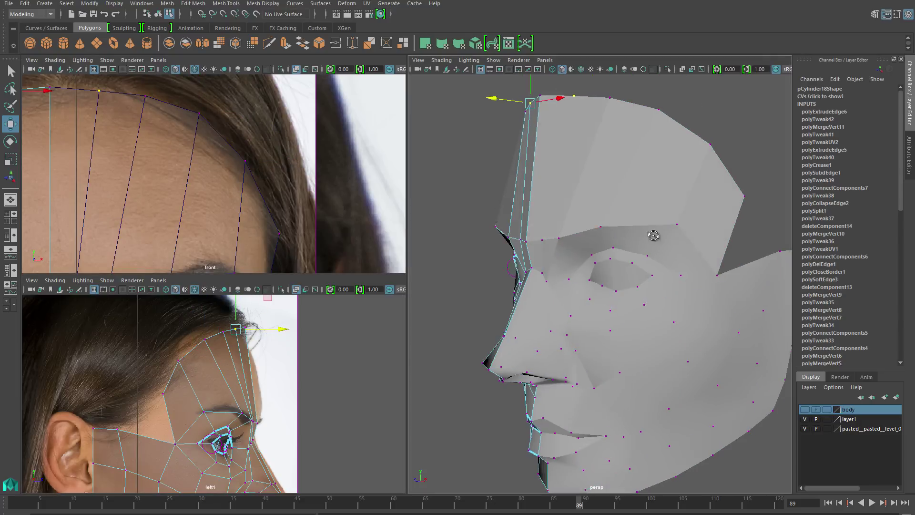
{"action": "left_click_drag", "start_coordinate": [548, 200], "coordinate": [633, 198], "text": "alt"}
{"action": "left_click_drag", "start_coordinate": [547, 149], "coordinate": [757, 198]}
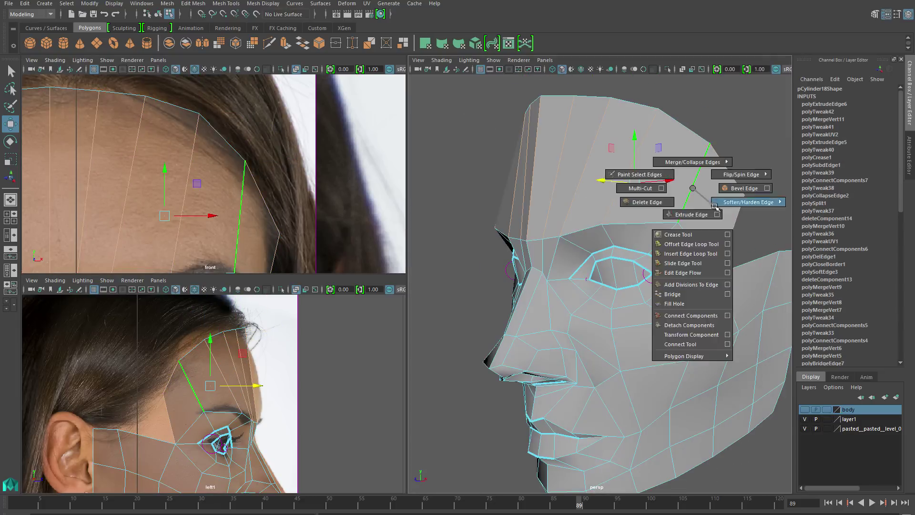
{"action": "right_click", "coordinate": [658, 188]}
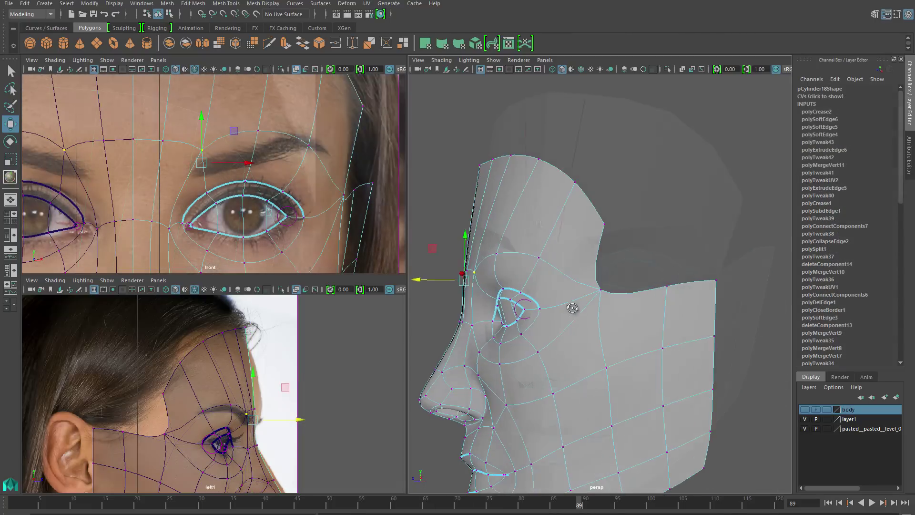
- Insert a horizontal edge loop across the middle of the forehead
{"action": "left_click_drag", "start_coordinate": [572, 308], "coordinate": [590, 316], "text": "alt"}
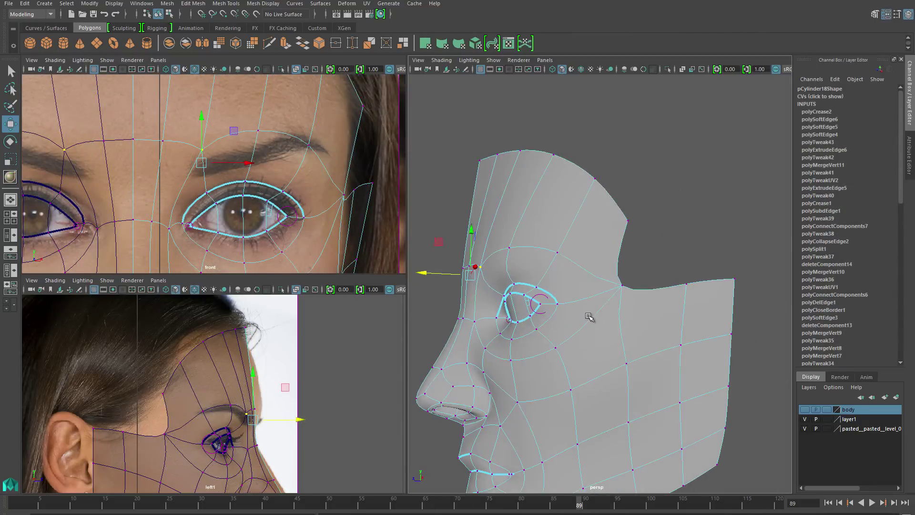
{"action": "left_click", "coordinate": [500, 204]}
{"action": "right_click_drag", "start_coordinate": [501, 204], "coordinate": [563, 231]}
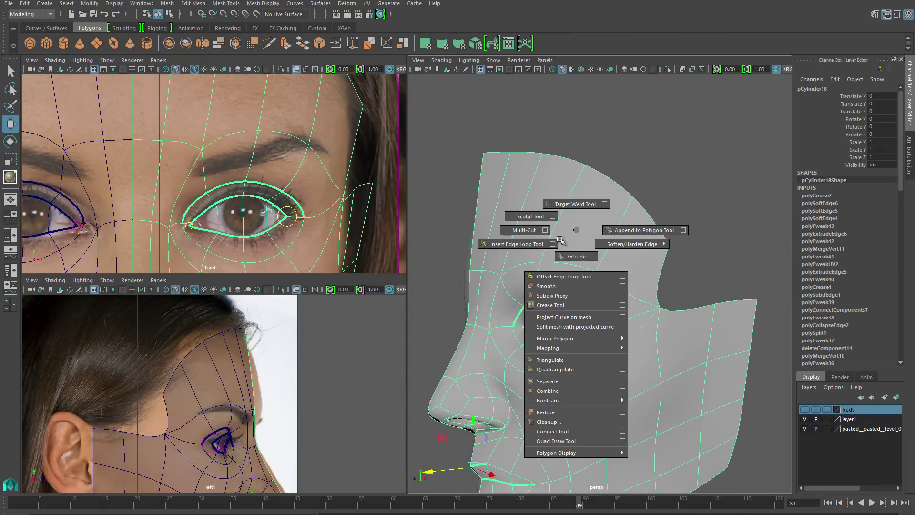
{"action": "left_click", "coordinate": [525, 224]}
{"action": "key", "text": "1"}
{"action": "key", "text": "w"}
- Move the new forehead loop and the brow vertices in the side view to match the reference forehead profile
{"action": "scroll", "coordinate": [317, 368], "scroll_direction": "up", "scroll_amount": 5}
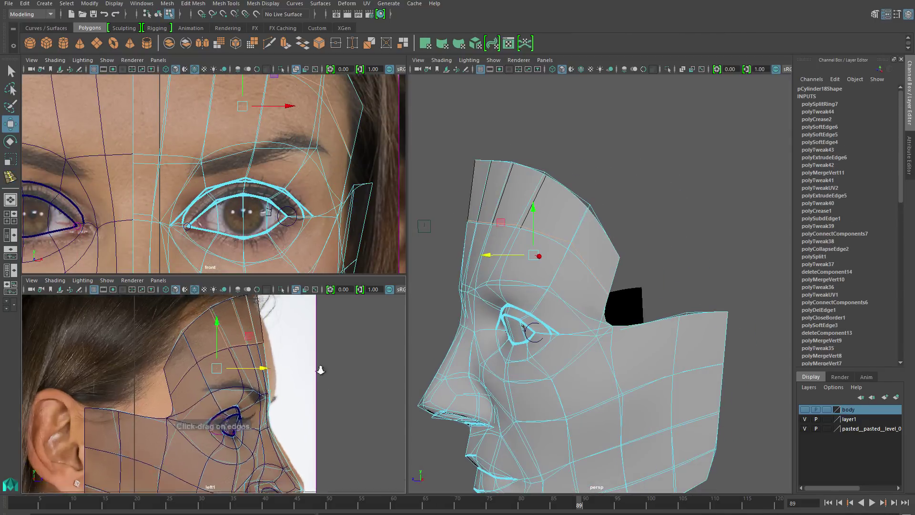
{"action": "left_click", "coordinate": [242, 372]}
{"action": "key", "text": "3"}
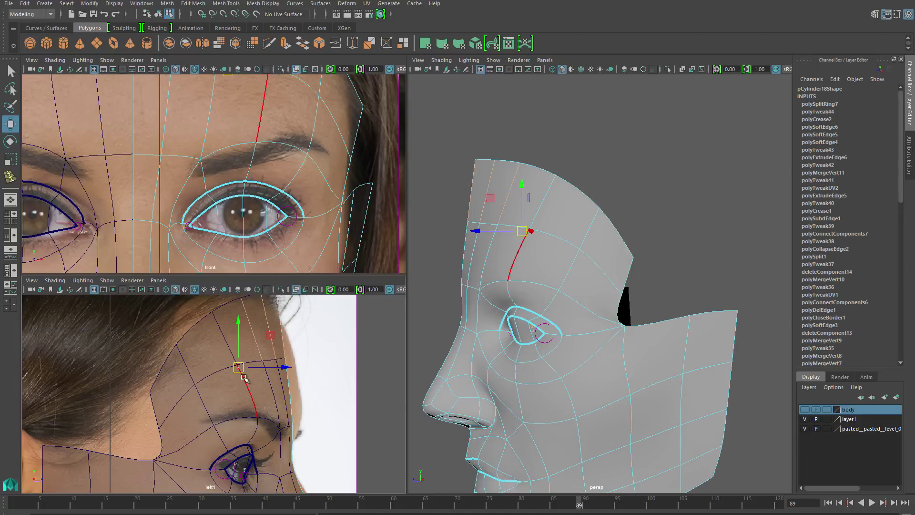
{"action": "left_click_drag", "start_coordinate": [241, 373], "coordinate": [257, 386]}
{"action": "key", "text": "1"}
{"action": "right_click_drag", "start_coordinate": [295, 310], "coordinate": [317, 407]}
{"action": "left_click_drag", "start_coordinate": [280, 419], "coordinate": [309, 443]}
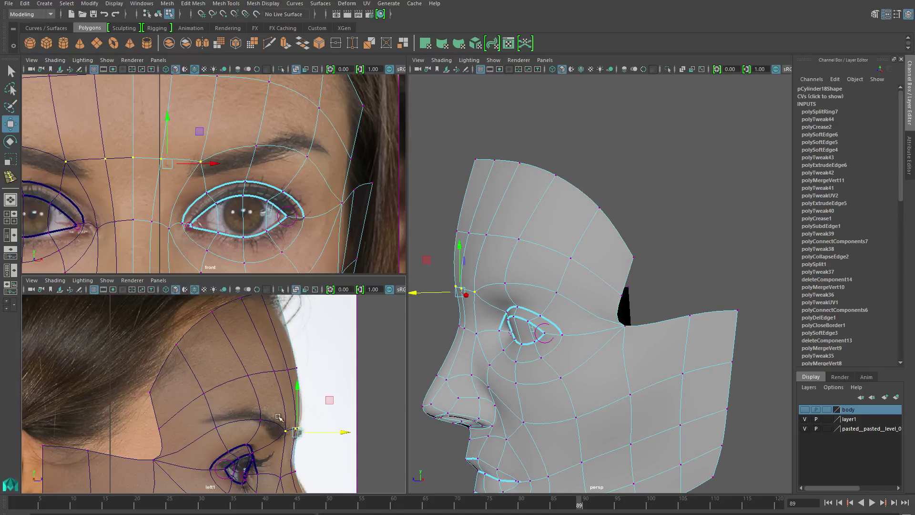
- Extrude the forehead's outer border edges backward over the temple toward the ear
{"action": "left_click_drag", "start_coordinate": [606, 214], "coordinate": [649, 237], "text": "alt"}
{"action": "left_click", "coordinate": [494, 279]}
{"action": "left_click_drag", "start_coordinate": [736, 195], "coordinate": [746, 192]}
{"action": "left_click", "coordinate": [722, 252]}
{"action": "left_click_drag", "start_coordinate": [722, 252], "coordinate": [436, 312], "text": "alt"}
{"action": "left_click", "coordinate": [765, 245]}
{"action": "left_click", "coordinate": [720, 228]}
{"action": "key", "text": "shift+f"}
{"action": "key", "text": "ctrl+e"}
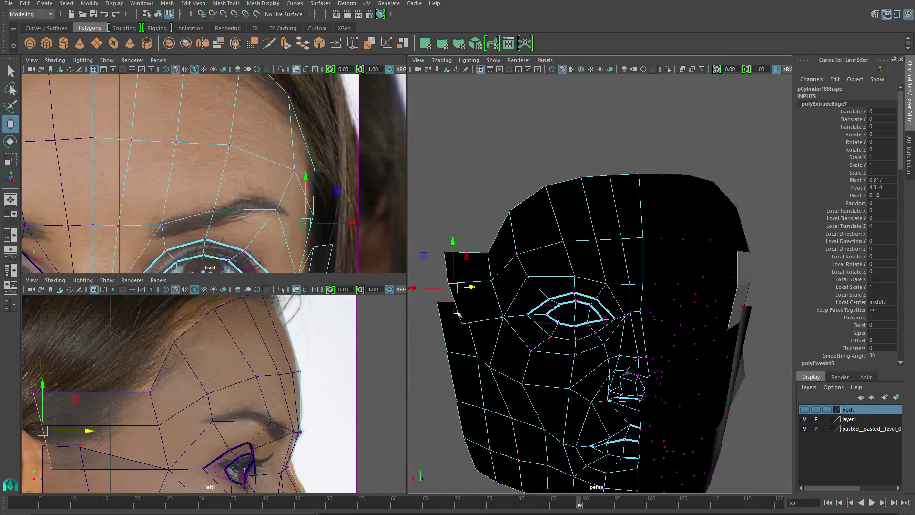
- Position the extruded temple vertices in the side and front views to line up with the cheek's upper border by the ear
{"action": "left_click", "coordinate": [436, 312]}
{"action": "middle_click_drag", "start_coordinate": [43, 446], "coordinate": [181, 406], "text": "alt"}
{"action": "left_click_drag", "start_coordinate": [181, 406], "coordinate": [179, 355]}
{"action": "middle_click_drag", "start_coordinate": [292, 332], "coordinate": [329, 362]}
{"action": "middle_click_drag", "start_coordinate": [329, 187], "coordinate": [312, 181], "text": "alt"}
{"action": "left_click_drag", "start_coordinate": [334, 134], "coordinate": [359, 204]}
{"action": "scroll", "coordinate": [358, 204], "scroll_direction": "down", "scroll_amount": 3}
{"action": "scroll", "coordinate": [265, 371], "scroll_direction": "up", "scroll_amount": 2}
{"action": "left_click_drag", "start_coordinate": [448, 376], "coordinate": [530, 374], "text": "alt"}
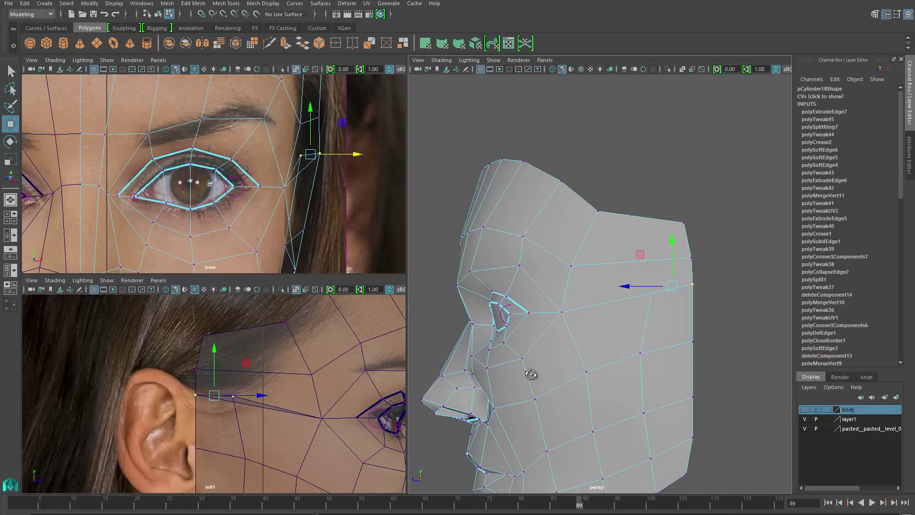
- Divide the temple strip with a connecting edge, merge it into the cheek mesh and adjust its vertices in the side view
{"action": "key", "text": "F10"}
{"action": "left_click", "coordinate": [625, 261]}
{"action": "right_click_drag", "start_coordinate": [622, 319], "coordinate": [629, 447], "text": "shift"}
{"action": "key", "text": "4"}
{"action": "left_click", "coordinate": [667, 306]}
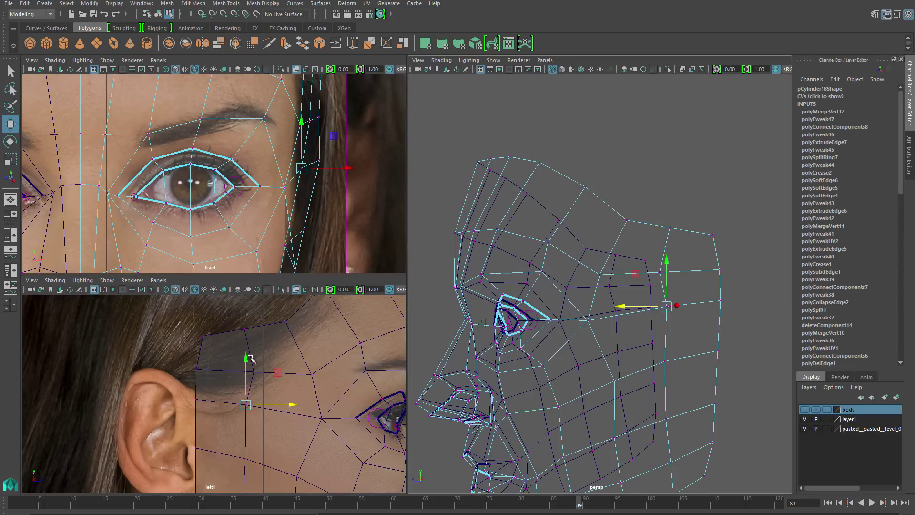
{"action": "left_click_drag", "start_coordinate": [250, 358], "coordinate": [250, 324]}
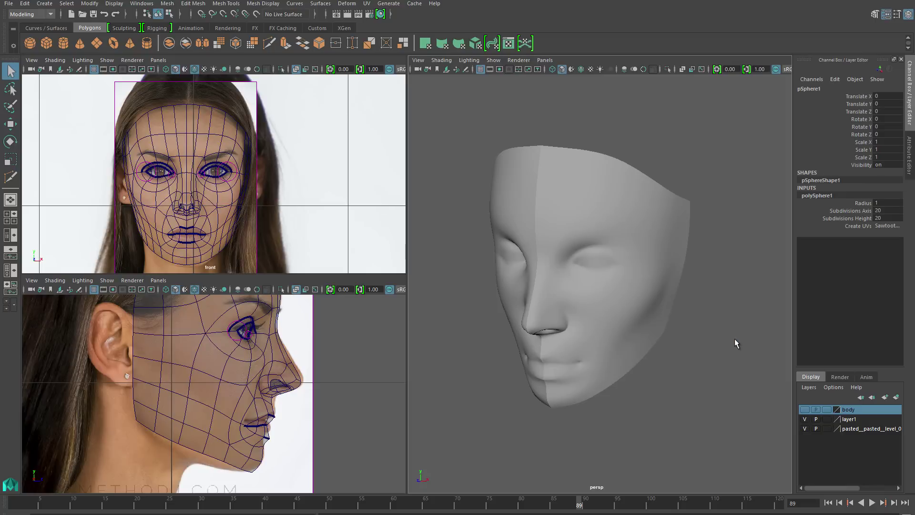
- Raise the polygon sphere to Translate Y 4.411 and rotate it -90 degrees on Z
{"action": "key", "text": "f"}
{"action": "key", "text": "w"}
{"action": "left_click_drag", "start_coordinate": [606, 381], "coordinate": [607, 212]}
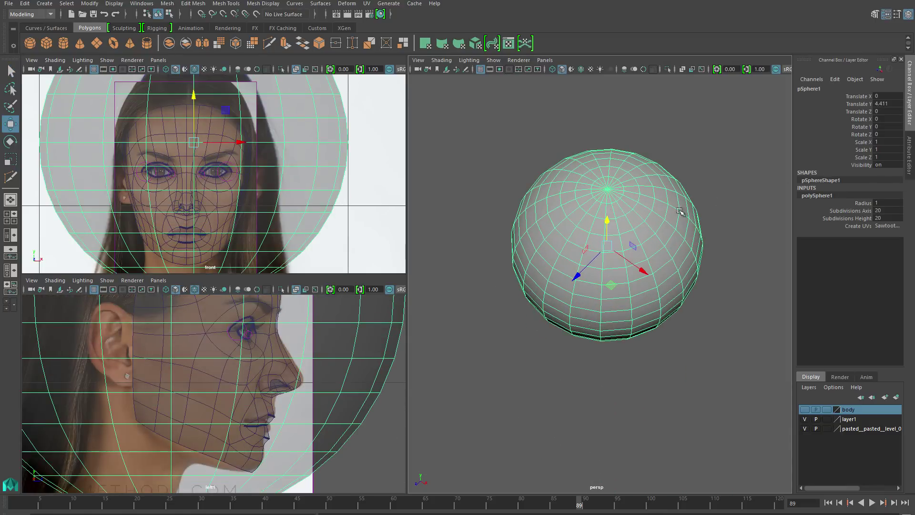
{"action": "key", "text": "e"}
{"action": "left_click_drag", "start_coordinate": [635, 253], "coordinate": [508, 301]}
{"action": "type", "text": "-90"}
{"action": "key", "text": "Return"}
- Scale the sphere to 0.455, 0.455, 0.543 and position it over the skull at X -0.045, Z -0.086
{"action": "key", "text": "r"}
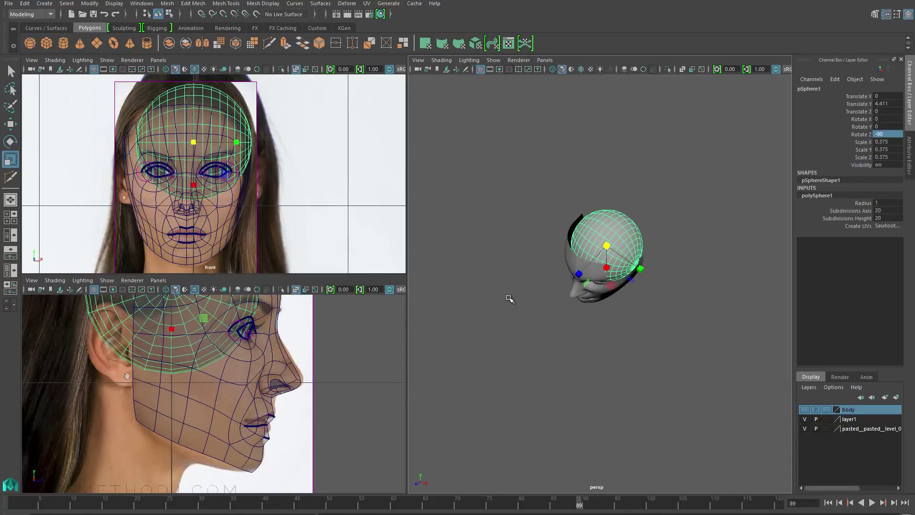
{"action": "scroll", "coordinate": [280, 367], "scroll_direction": "down", "scroll_amount": 5}
{"action": "mouse_move", "coordinate": [198, 150]}
{"action": "left_mouse_down"}
{"action": "mouse_move", "coordinate": [182, 151]}
{"action": "mouse_move", "coordinate": [205, 143]}
{"action": "left_mouse_up"}
{"action": "key", "text": "r"}
{"action": "mouse_move", "coordinate": [256, 383]}
{"action": "left_mouse_down"}
{"action": "mouse_move", "coordinate": [266, 384]}
{"action": "mouse_move", "coordinate": [254, 383]}
{"action": "left_mouse_up"}
{"action": "key", "text": "w"}
{"action": "left_click_drag", "start_coordinate": [557, 294], "coordinate": [739, 288], "text": "alt"}
{"action": "key", "text": "f"}
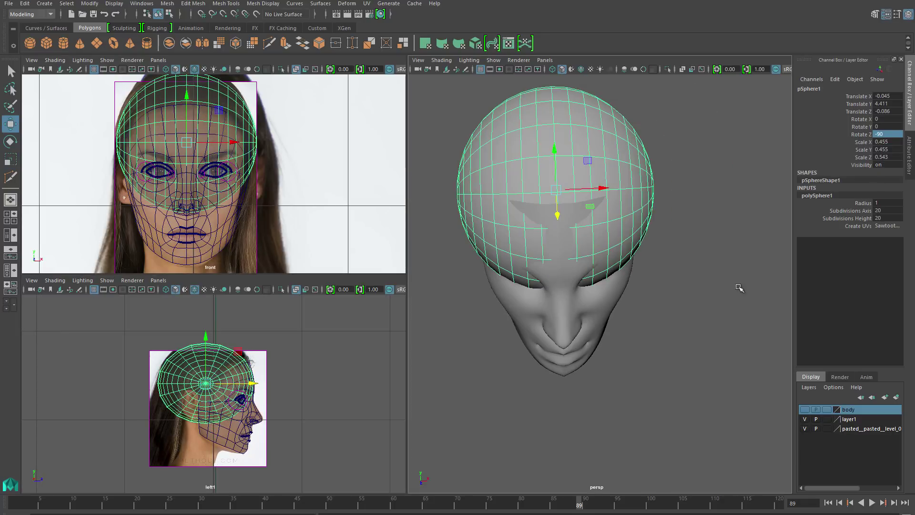
- Narrow the sphere to Scale Y 0.394, set Subdivisions Height to 16 and show the wireframe on the shaded model
{"action": "left_click_drag", "start_coordinate": [600, 189], "coordinate": [700, 353]}
{"action": "left_click", "coordinate": [866, 220]}
{"action": "middle_click_drag", "start_coordinate": [658, 296], "coordinate": [623, 267]}
{"action": "left_click", "coordinate": [580, 70]}
{"action": "left_click_drag", "start_coordinate": [604, 196], "coordinate": [687, 296], "text": "alt"}
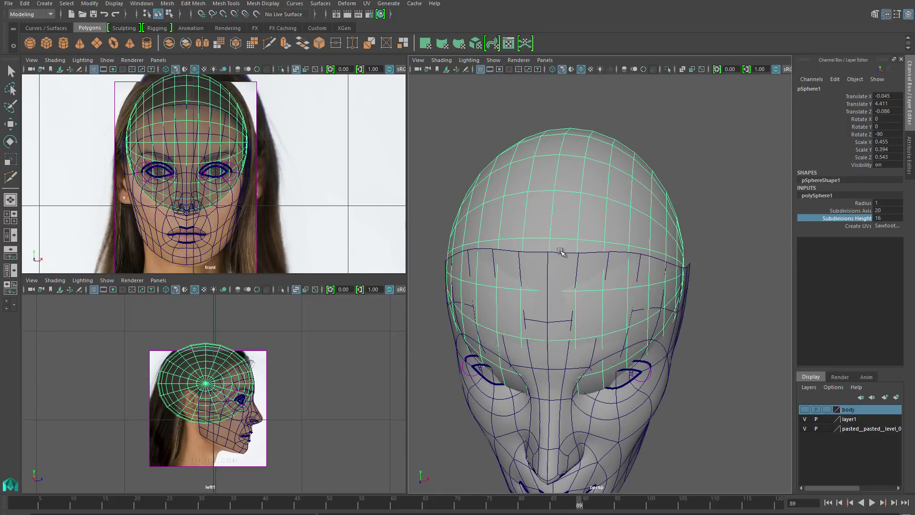
{"action": "left_click_drag", "start_coordinate": [560, 252], "coordinate": [648, 250], "text": "alt"}
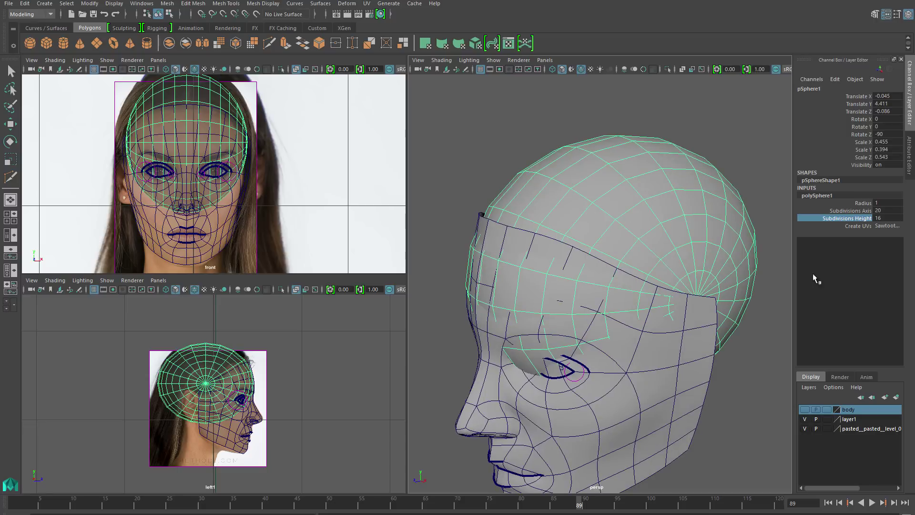
- Set the sphere's Subdivisions Height to 8 and Subdivisions Axis to 10
{"action": "middle_click_drag", "start_coordinate": [833, 238], "coordinate": [666, 270]}
{"action": "left_click_drag", "start_coordinate": [666, 271], "coordinate": [627, 270], "text": "alt"}
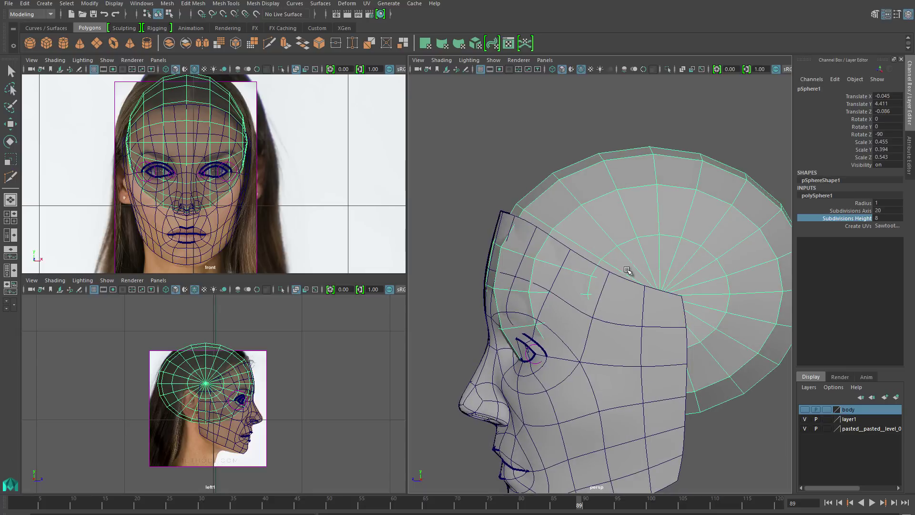
{"action": "left_click", "coordinate": [888, 210]}
{"action": "type", "text": "10"}
{"action": "key", "text": "Return"}
- Delete the sphere's lower front faces that overlap the face mesh and turn on its smooth preview
{"action": "scroll", "coordinate": [319, 356], "scroll_direction": "up", "scroll_amount": 5}
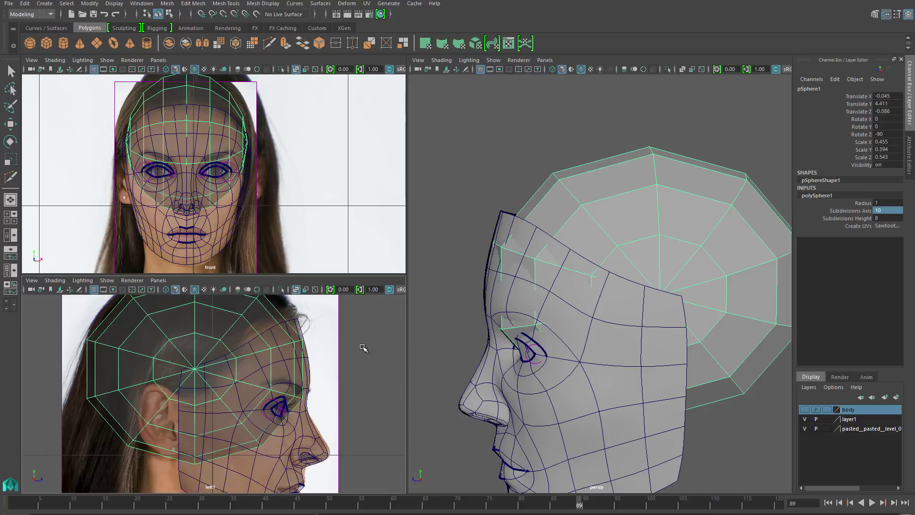
{"action": "middle_click_drag", "start_coordinate": [610, 304], "coordinate": [630, 283]}
{"action": "right_click_drag", "start_coordinate": [245, 345], "coordinate": [267, 286]}
{"action": "key", "text": "r"}
{"action": "middle_click_drag", "start_coordinate": [209, 430], "coordinate": [238, 398], "text": "alt"}
{"action": "right_click_drag", "start_coordinate": [261, 412], "coordinate": [253, 328]}
{"action": "left_click", "coordinate": [256, 367]}
{"action": "left_click", "coordinate": [402, 416]}
{"action": "key", "text": "3"}
- Reshape the top and back of the skull mesh in the side view with soft-selected vertices to match the reference head
{"action": "right_click_drag", "start_coordinate": [158, 310], "coordinate": [129, 309]}
{"action": "middle_click_drag", "start_coordinate": [190, 382], "coordinate": [220, 435], "text": "alt"}
{"action": "left_click", "coordinate": [196, 342]}
{"action": "key", "text": "w"}
{"action": "key", "text": "b"}
{"action": "left_click_drag", "start_coordinate": [196, 341], "coordinate": [193, 348]}
{"action": "middle_click_drag", "start_coordinate": [193, 348], "coordinate": [206, 262], "text": "alt"}
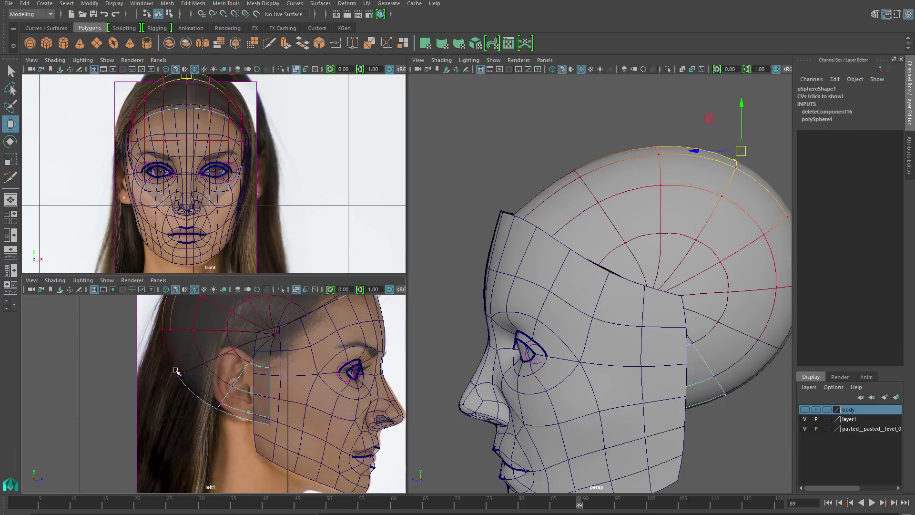
{"action": "middle_click_drag", "start_coordinate": [162, 295], "coordinate": [191, 363], "text": "alt"}
{"action": "left_click_drag", "start_coordinate": [191, 363], "coordinate": [189, 353]}
{"action": "middle_click_drag", "start_coordinate": [189, 352], "coordinate": [78, 355], "text": "alt"}
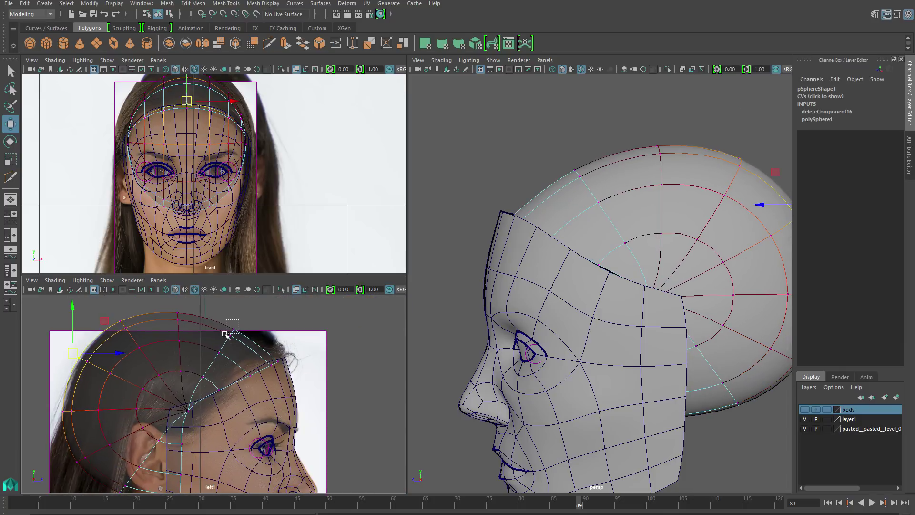
{"action": "left_click", "coordinate": [245, 317]}
- Select matching vertices on both sides of the skull mesh and scale them sideways to fit the width of the face mesh
{"action": "middle_click_drag", "start_coordinate": [274, 161], "coordinate": [286, 214], "text": "alt"}
{"action": "left_click_drag", "start_coordinate": [674, 280], "coordinate": [667, 214], "text": "alt"}
{"action": "left_click", "coordinate": [664, 180]}
{"action": "right_click", "coordinate": [604, 204]}
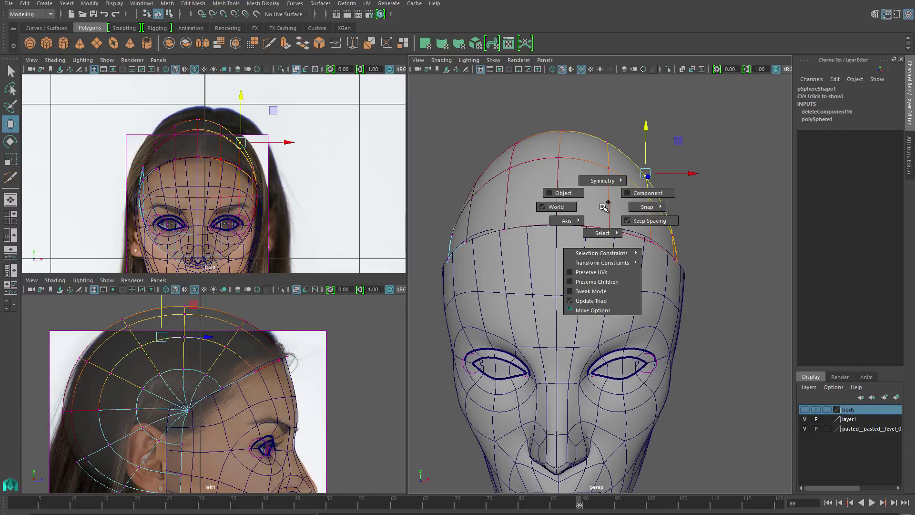
{"action": "left_click_drag", "start_coordinate": [605, 204], "coordinate": [548, 210], "text": "alt"}
{"action": "left_click", "coordinate": [461, 185]}
{"action": "right_click", "coordinate": [590, 238]}
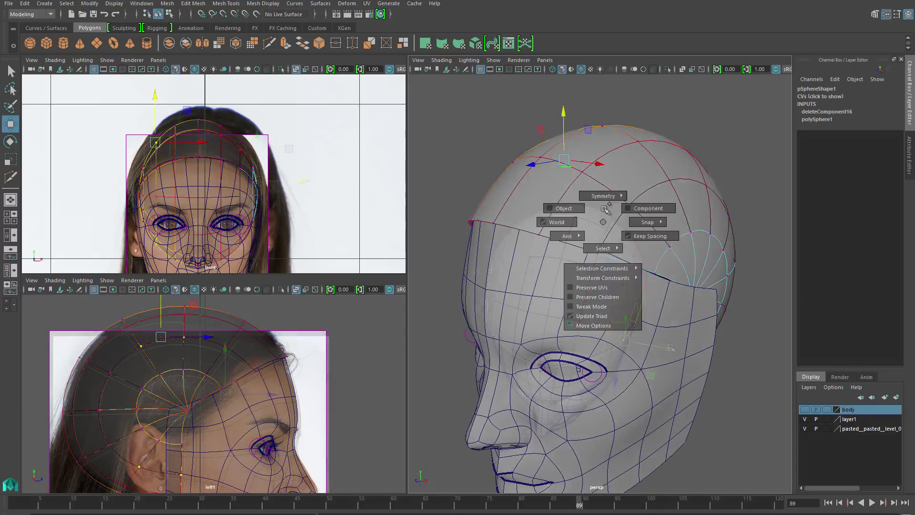
{"action": "left_click_drag", "start_coordinate": [590, 238], "coordinate": [613, 349], "text": "alt"}
{"action": "double_click", "coordinate": [625, 364]}
{"action": "key", "text": "r"}
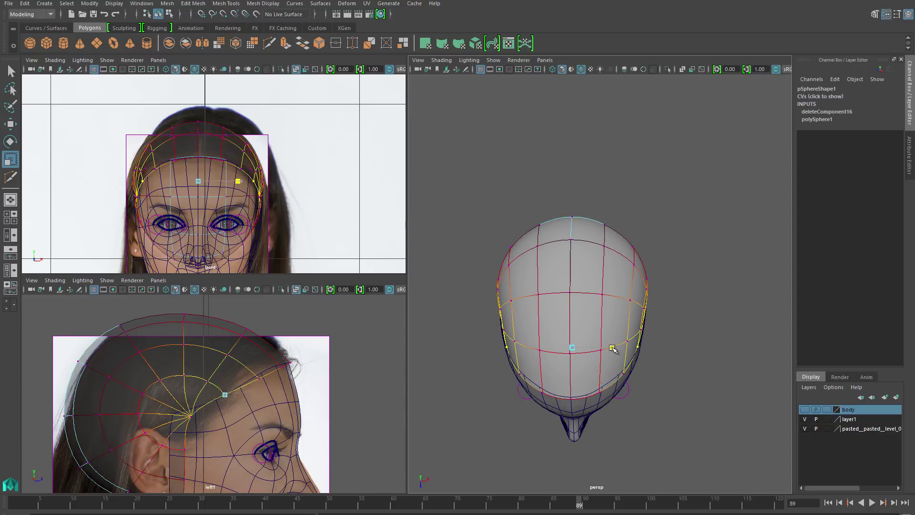
{"action": "left_click_drag", "start_coordinate": [613, 349], "coordinate": [534, 351], "text": "alt"}
- Move the skull mesh's vertical front border vertices back in the side view, behind the rear edge of the face mesh
{"action": "key", "text": "F8"}
{"action": "key", "text": "w"}
{"action": "key", "text": "F6"}
{"action": "middle_click_drag", "start_coordinate": [162, 400], "coordinate": [213, 324], "text": "alt"}
{"action": "key", "text": "F8"}
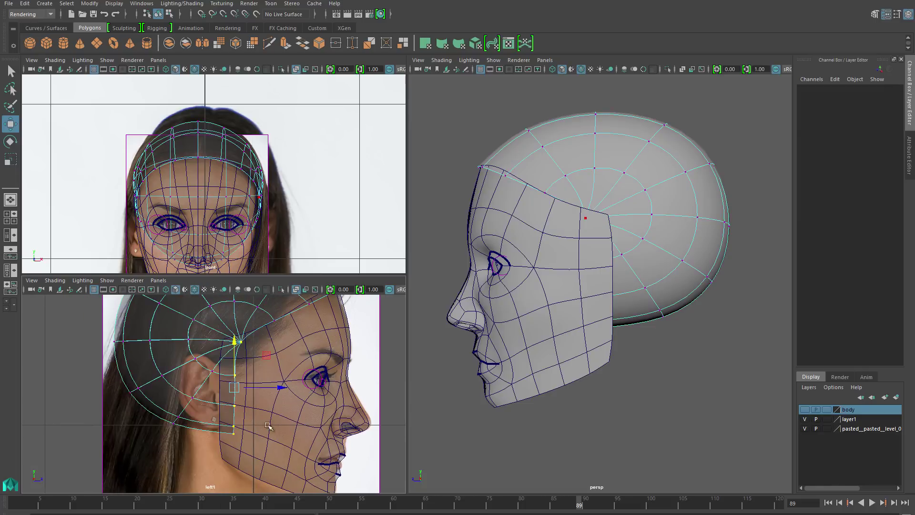
{"action": "left_click_drag", "start_coordinate": [281, 387], "coordinate": [265, 388]}
- Delete the skull mesh's faces on one side of the centre line, over the left half of the front reference
{"action": "left_click_drag", "start_coordinate": [679, 310], "coordinate": [767, 302], "text": "alt"}
{"action": "right_click", "coordinate": [199, 128]}
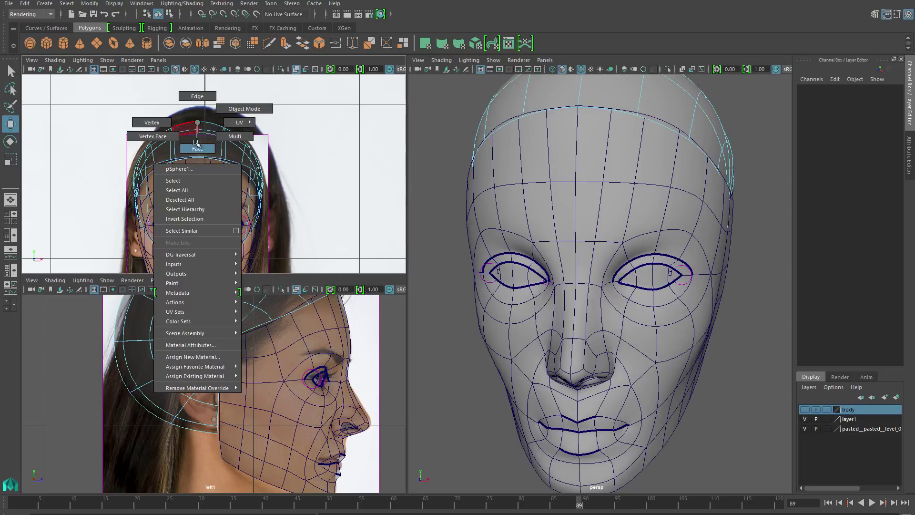
{"action": "left_click", "coordinate": [190, 224]}
{"action": "key", "text": "Delete"}
- Delete the mirrored half of the face and combine the remaining face half with the skull half into one mesh
{"action": "left_click_drag", "start_coordinate": [619, 181], "coordinate": [647, 171], "text": "alt"}
{"action": "left_click", "coordinate": [646, 171]}
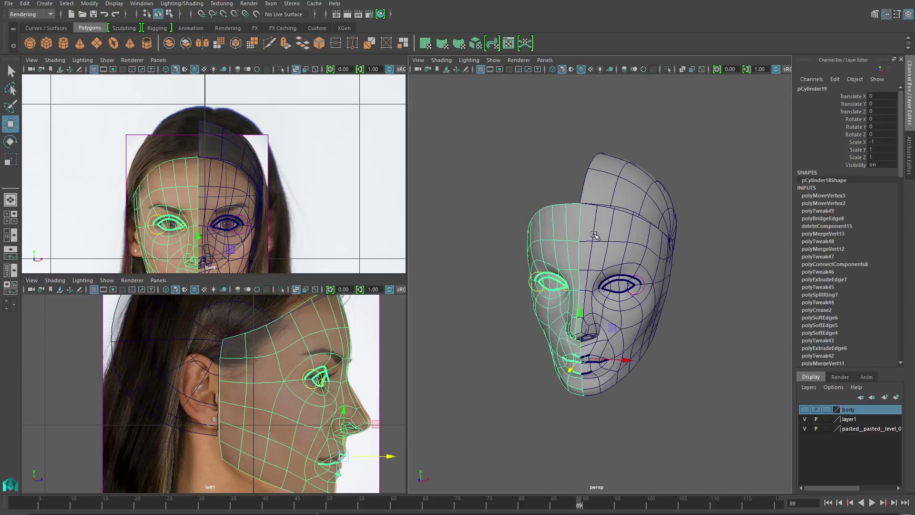
{"action": "mouse_move", "coordinate": [620, 205]}
{"action": "left_mouse_down", "text": "alt"}
{"action": "mouse_move", "coordinate": [634, 208]}
{"action": "mouse_move", "coordinate": [612, 211]}
{"action": "left_mouse_up", "text": "alt"}
{"action": "right_click", "coordinate": [610, 208], "text": "shift"}
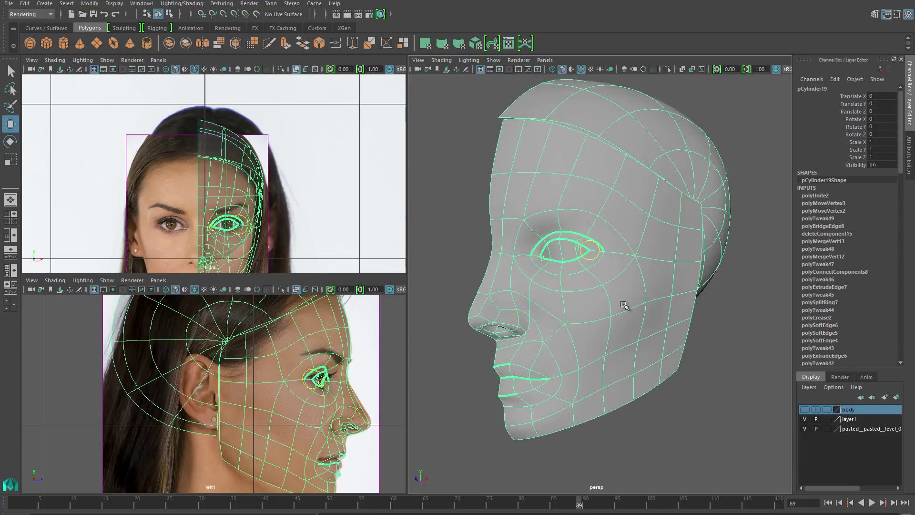
- Snap the skull's front border vertices onto the face's upper border vertices along the forehead and temple, with the smooth preview off
{"action": "left_click_drag", "start_coordinate": [624, 305], "coordinate": [523, 204], "text": "alt"}
{"action": "key", "text": "F9"}
{"action": "key", "text": "1"}
{"action": "left_click", "coordinate": [525, 215]}
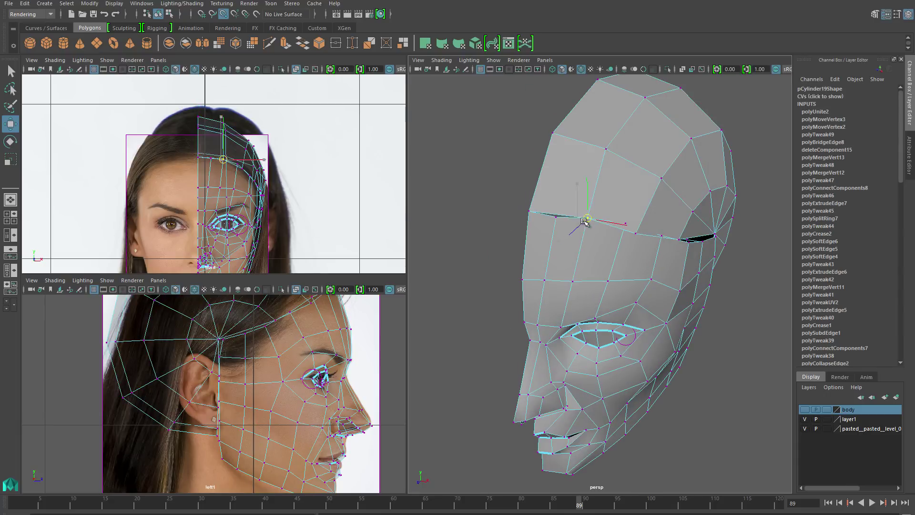
{"action": "right_click_drag", "start_coordinate": [585, 221], "coordinate": [654, 231], "text": "alt"}
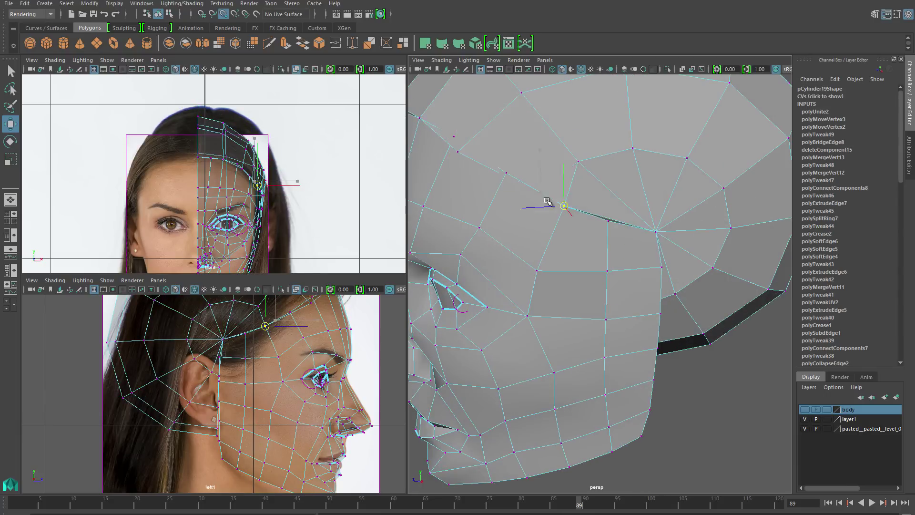
{"action": "left_click_drag", "start_coordinate": [547, 201], "coordinate": [510, 205], "text": "alt"}
{"action": "left_click", "coordinate": [505, 205]}
{"action": "left_click", "coordinate": [572, 135]}
{"action": "left_click_drag", "start_coordinate": [572, 136], "coordinate": [577, 225], "text": "alt"}
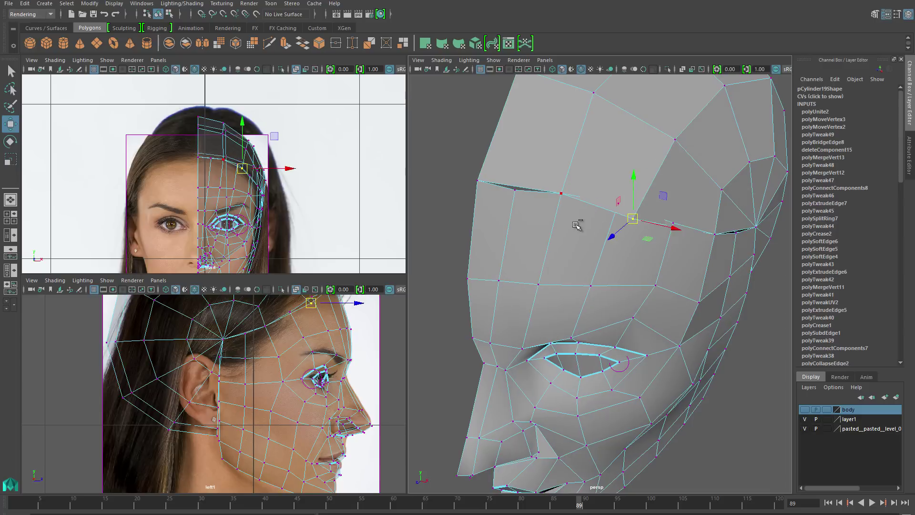
{"action": "left_click_drag", "start_coordinate": [635, 211], "coordinate": [563, 265], "text": "alt"}
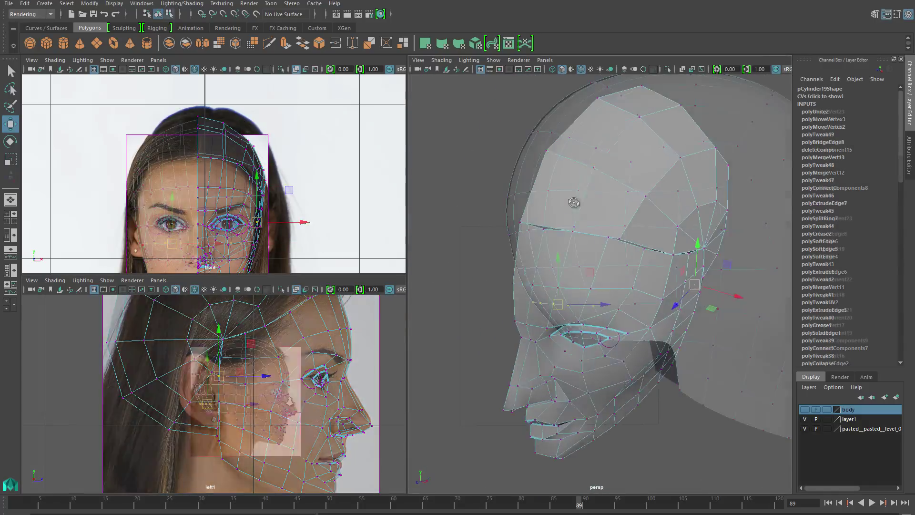
- Adjust the vertices on the side of the head so the edge loops frame the ear in the side reference
{"action": "left_click_drag", "start_coordinate": [676, 320], "coordinate": [726, 368], "text": "alt"}
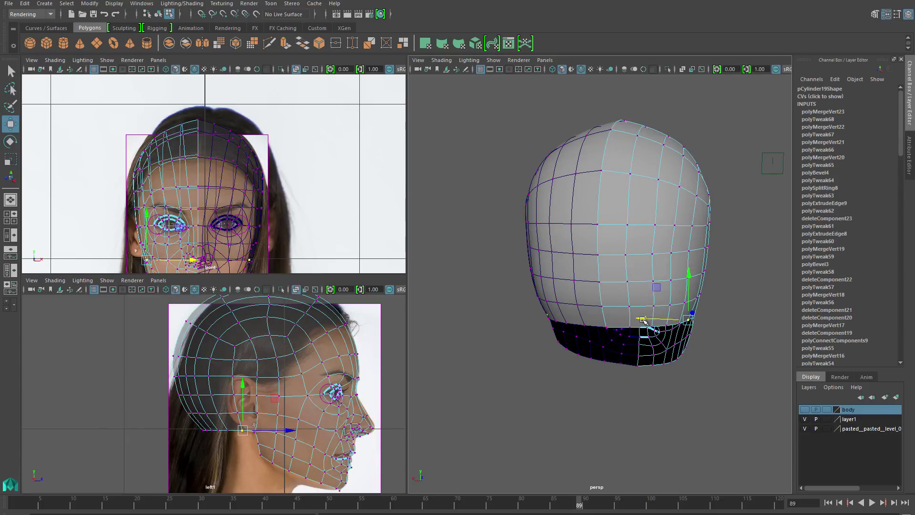
{"action": "left_click_drag", "start_coordinate": [643, 321], "coordinate": [635, 366], "text": "alt"}
{"action": "left_click", "coordinate": [586, 256]}
{"action": "left_click", "coordinate": [610, 230]}
{"action": "key", "text": "F10"}
{"action": "scroll", "coordinate": [307, 384], "scroll_direction": "up", "scroll_amount": 4}
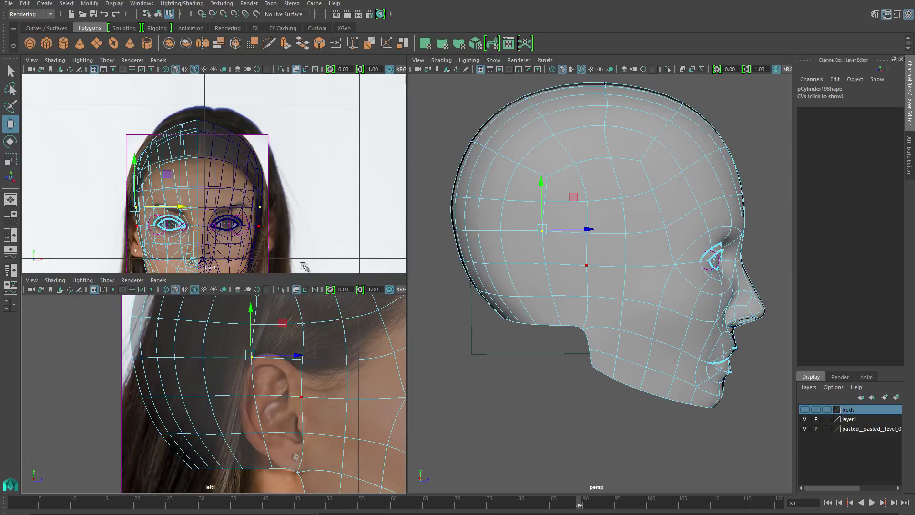
- Extrude the three stacked faces covering the reference ear outward from the side of the head
{"action": "left_click", "coordinate": [313, 410]}
{"action": "left_click", "coordinate": [289, 433]}
{"action": "key", "text": "1"}
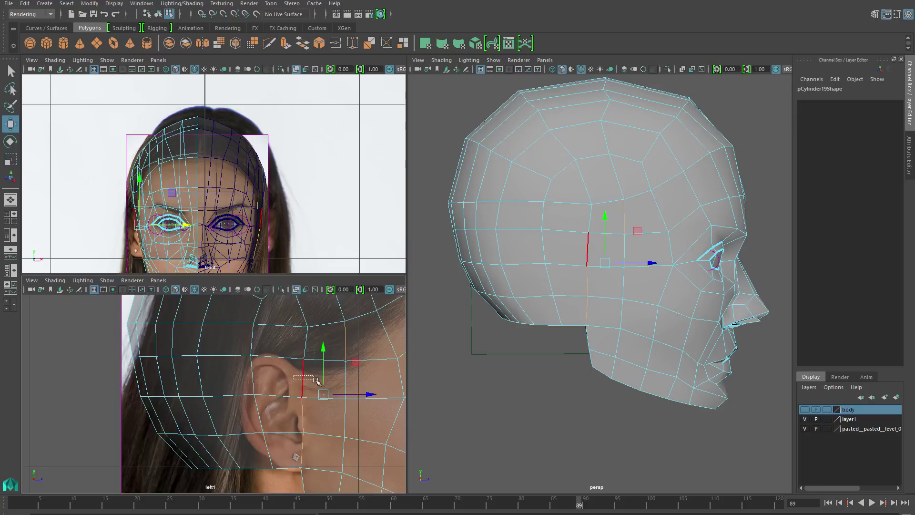
{"action": "right_click", "coordinate": [331, 388], "text": "shift"}
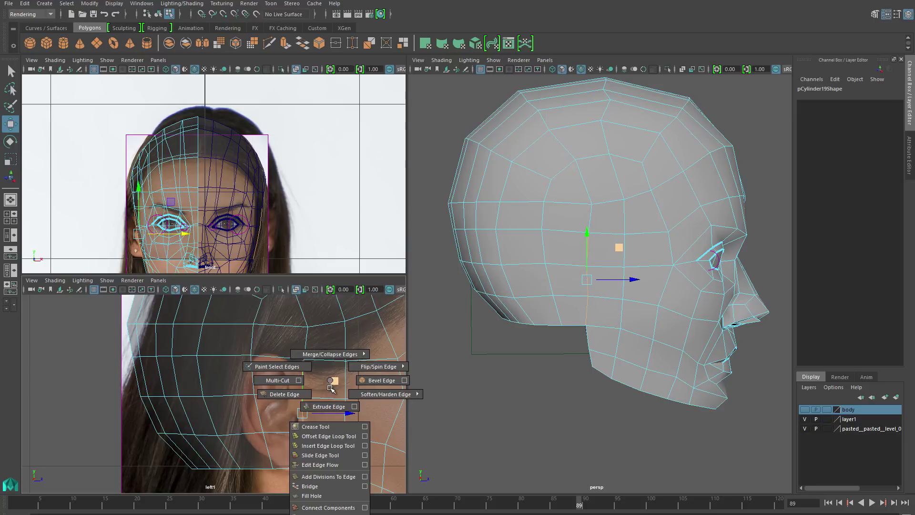
{"action": "right_click_drag", "start_coordinate": [314, 305], "coordinate": [329, 272]}
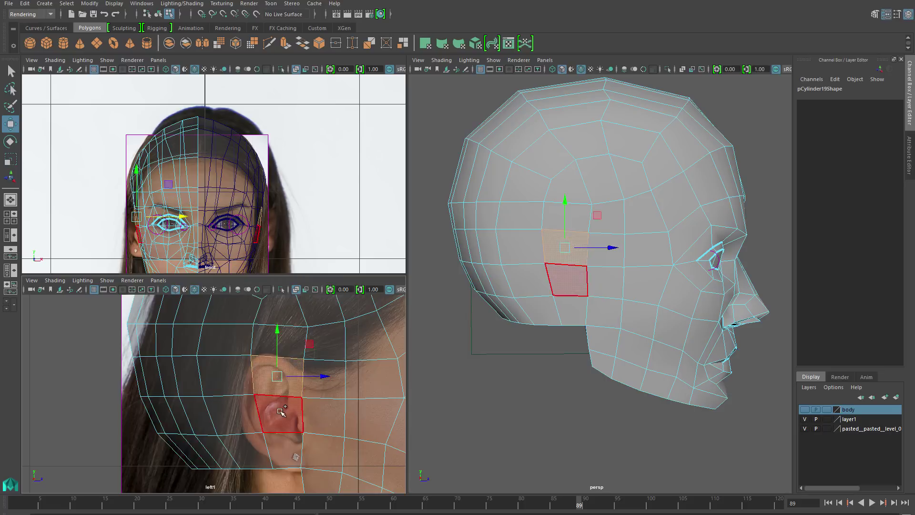
{"action": "key", "text": "ctrl+e"}
{"action": "left_click_drag", "start_coordinate": [604, 302], "coordinate": [486, 316], "text": "alt"}
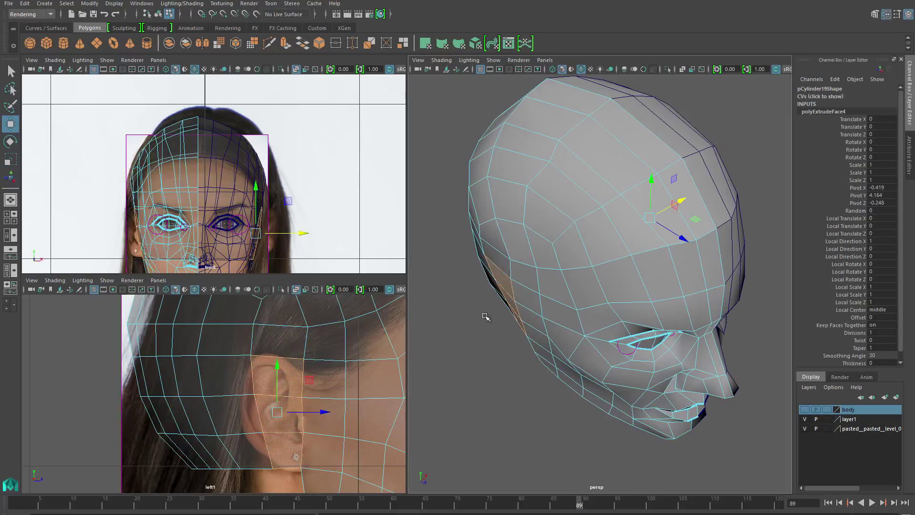
{"action": "left_click_drag", "start_coordinate": [682, 202], "coordinate": [656, 282]}
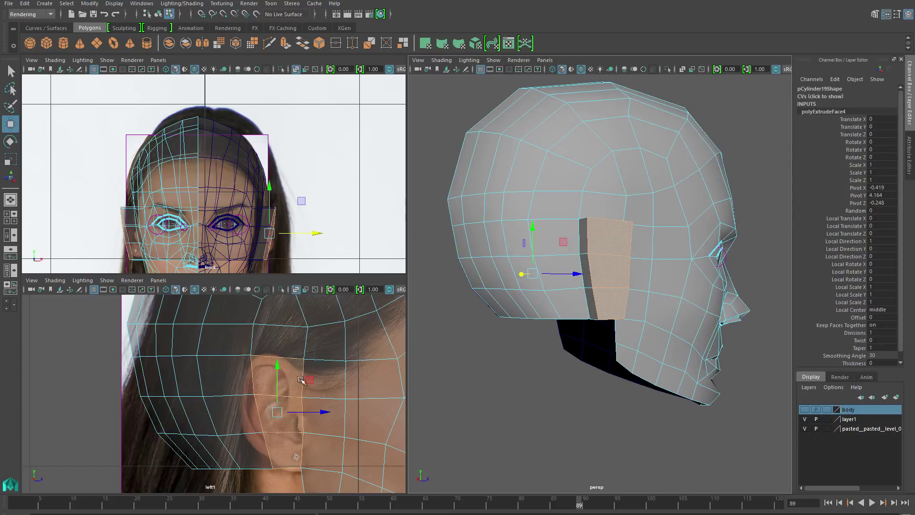
- Move the rear and lower vertices of the extruded ear block in the side view to trace the back of the reference ear
{"action": "key", "text": "F9"}
{"action": "left_click", "coordinate": [589, 232]}
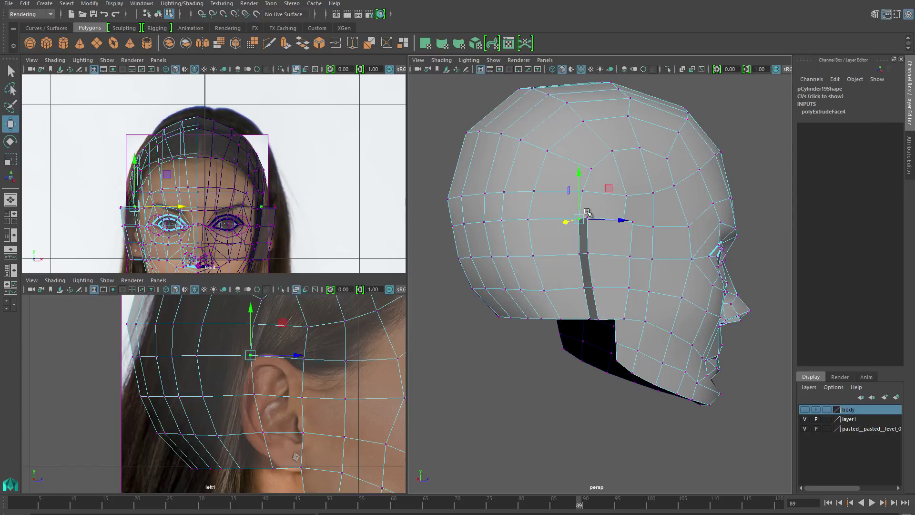
{"action": "left_click_drag", "start_coordinate": [587, 213], "coordinate": [592, 237]}
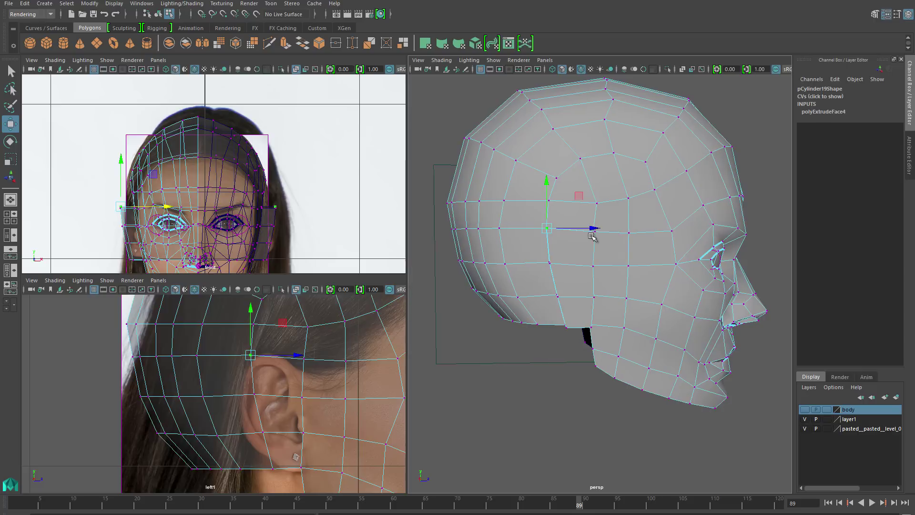
{"action": "left_click", "coordinate": [548, 262]}
{"action": "left_click_drag", "start_coordinate": [549, 262], "coordinate": [579, 290], "text": "alt"}
{"action": "left_click_drag", "start_coordinate": [253, 394], "coordinate": [248, 398]}
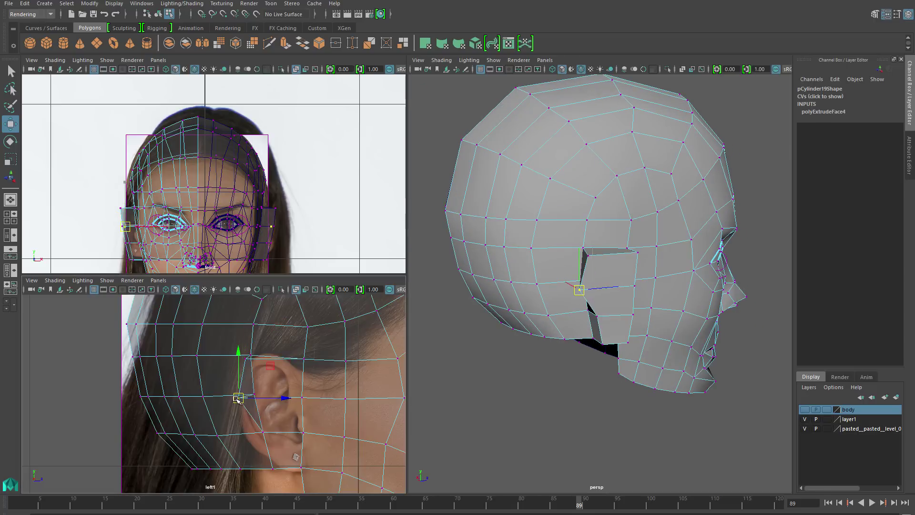
{"action": "key", "text": "ctrl+z"}
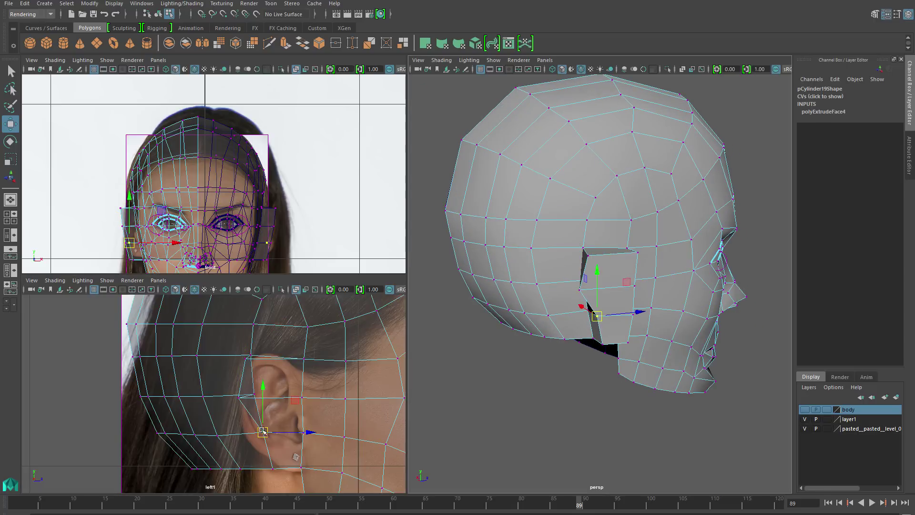
{"action": "left_click_drag", "start_coordinate": [263, 432], "coordinate": [272, 468]}
{"action": "left_click_drag", "start_coordinate": [619, 330], "coordinate": [615, 292], "text": "alt"}
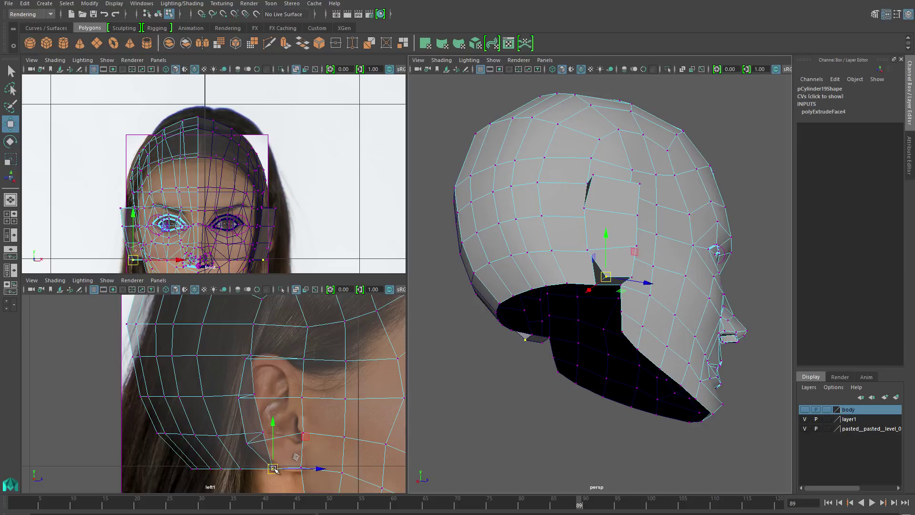
{"action": "left_click_drag", "start_coordinate": [273, 469], "coordinate": [279, 475]}
- Snap the ear block's front vertices onto the adjacent head vertices and merge the overlapping vertices
{"action": "left_click_drag", "start_coordinate": [562, 267], "coordinate": [520, 264], "text": "alt"}
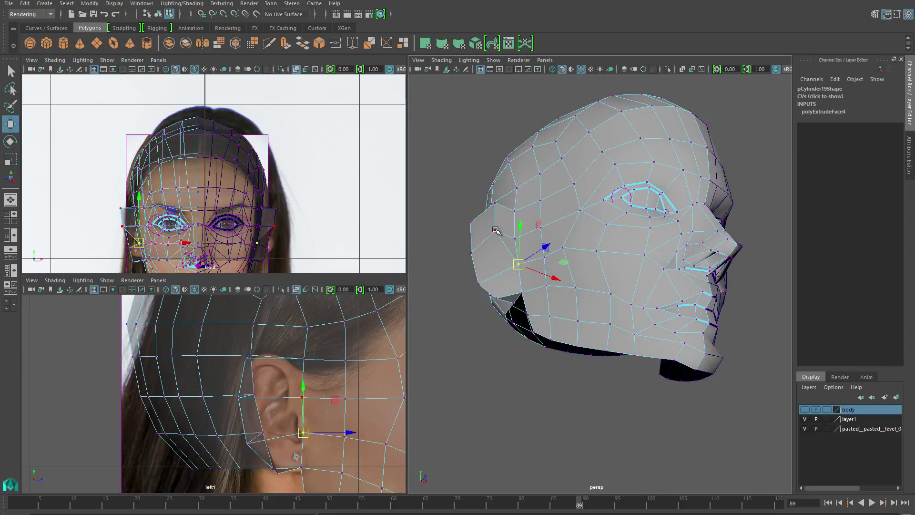
{"action": "mouse_move", "coordinate": [497, 232]}
{"action": "left_mouse_down"}
{"action": "mouse_move", "coordinate": [529, 257]}
{"action": "mouse_move", "coordinate": [509, 270]}
{"action": "mouse_move", "coordinate": [506, 243]}
{"action": "left_mouse_up"}
{"action": "left_click_drag", "start_coordinate": [555, 349], "coordinate": [569, 299], "text": "alt"}
{"action": "right_click_drag", "start_coordinate": [570, 299], "coordinate": [582, 263], "text": "shift"}
- Refine the ear's top and rear outline vertices in the side view to follow the curve of the reference ear
{"action": "left_click_drag", "start_coordinate": [599, 273], "coordinate": [672, 244], "text": "alt"}
{"action": "key", "text": "w"}
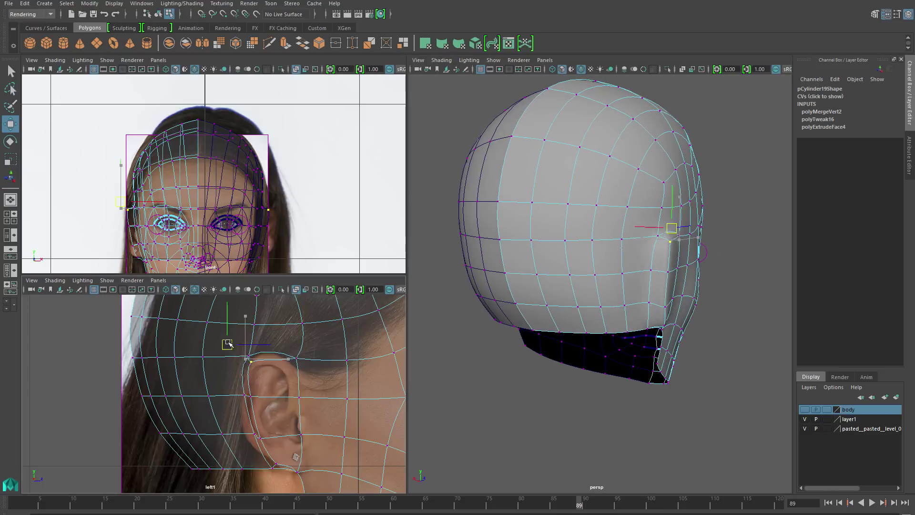
{"action": "left_click_drag", "start_coordinate": [238, 397], "coordinate": [205, 400]}
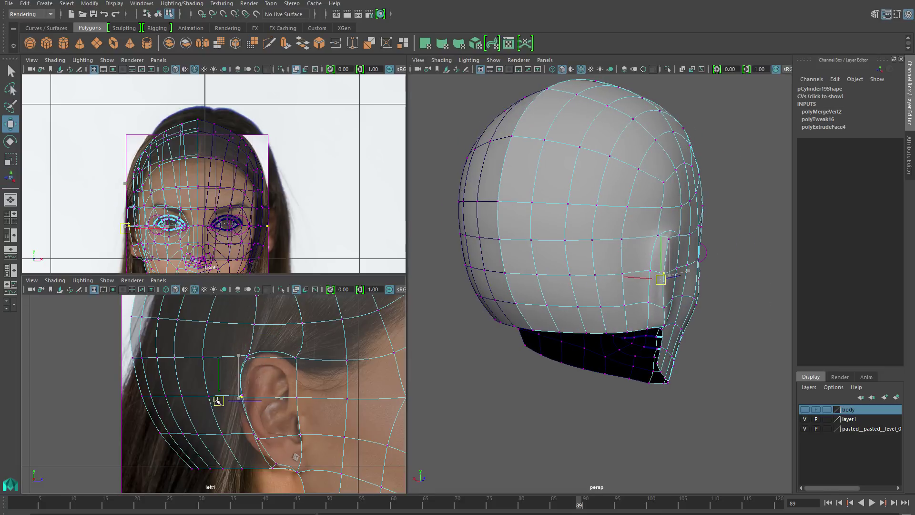
{"action": "left_click", "coordinate": [691, 267]}
{"action": "left_click_drag", "start_coordinate": [669, 330], "coordinate": [596, 329], "text": "alt"}
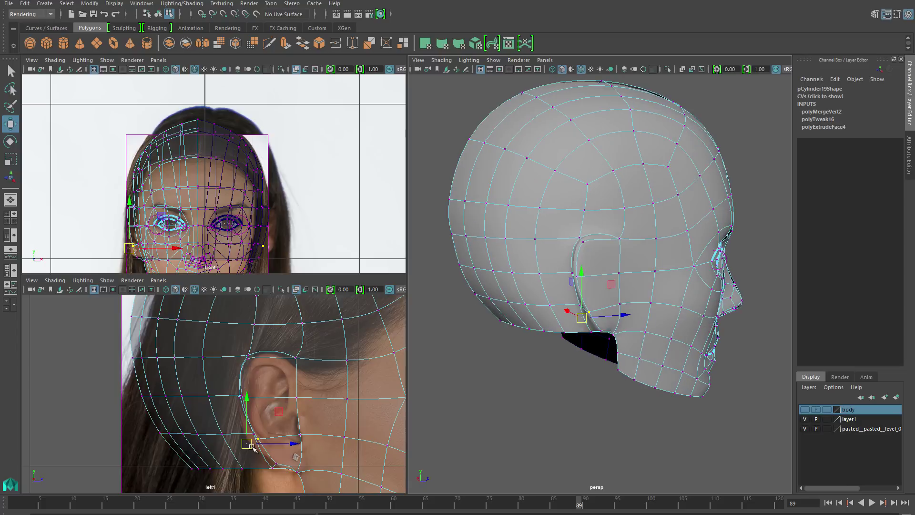
{"action": "left_click", "coordinate": [228, 448]}
{"action": "left_click", "coordinate": [295, 358]}
{"action": "left_click_drag", "start_coordinate": [307, 321], "coordinate": [309, 329]}
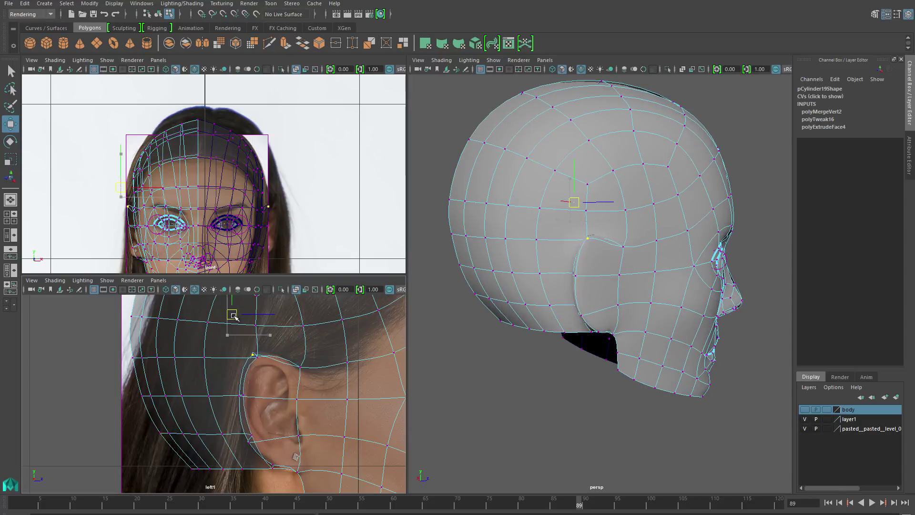
- Pull the vertices at the ear's rear root forward beneath the ear and lower the earlobe vertex to match the reference
{"action": "left_click_drag", "start_coordinate": [617, 257], "coordinate": [659, 298], "text": "alt"}
{"action": "left_click_drag", "start_coordinate": [307, 395], "coordinate": [313, 395]}
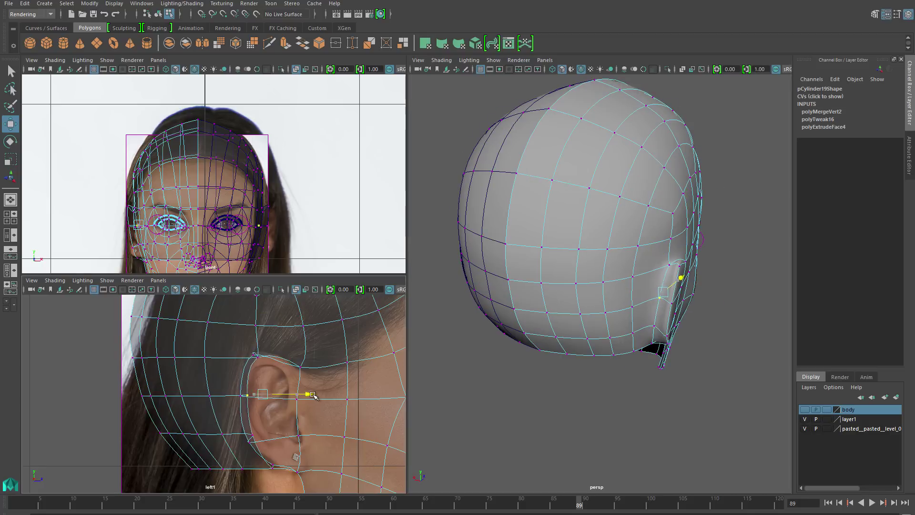
{"action": "left_click", "coordinate": [655, 327]}
{"action": "left_click_drag", "start_coordinate": [283, 435], "coordinate": [318, 433]}
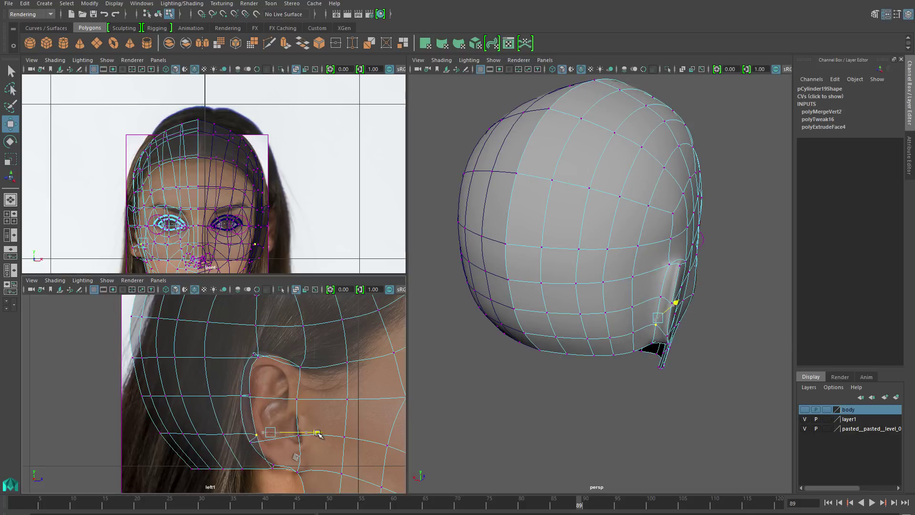
{"action": "left_click_drag", "start_coordinate": [651, 343], "coordinate": [632, 297], "text": "alt"}
{"action": "left_click", "coordinate": [628, 295]}
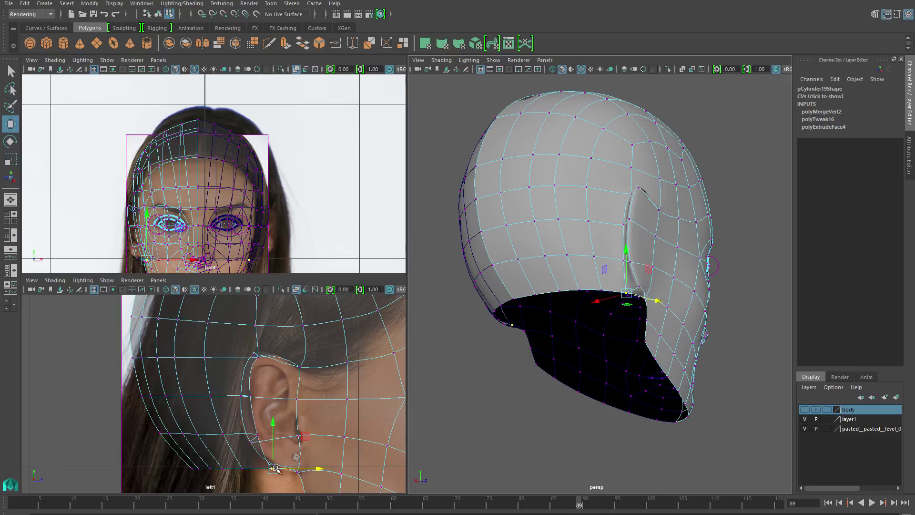
{"action": "mouse_move", "coordinate": [275, 469]}
{"action": "left_mouse_down"}
{"action": "mouse_move", "coordinate": [283, 460]}
{"action": "mouse_move", "coordinate": [273, 485]}
{"action": "left_mouse_up"}
{"action": "left_click", "coordinate": [640, 286]}
- Select the horizontal edges across the ear's outer side and connect them with a new vertical edge loop
{"action": "left_click_drag", "start_coordinate": [620, 238], "coordinate": [534, 257], "text": "alt"}
{"action": "scroll", "coordinate": [518, 282], "scroll_direction": "up", "scroll_amount": 5}
{"action": "right_click_drag", "start_coordinate": [517, 282], "coordinate": [516, 256]}
{"action": "left_click", "coordinate": [530, 312]}
{"action": "key", "text": "1"}
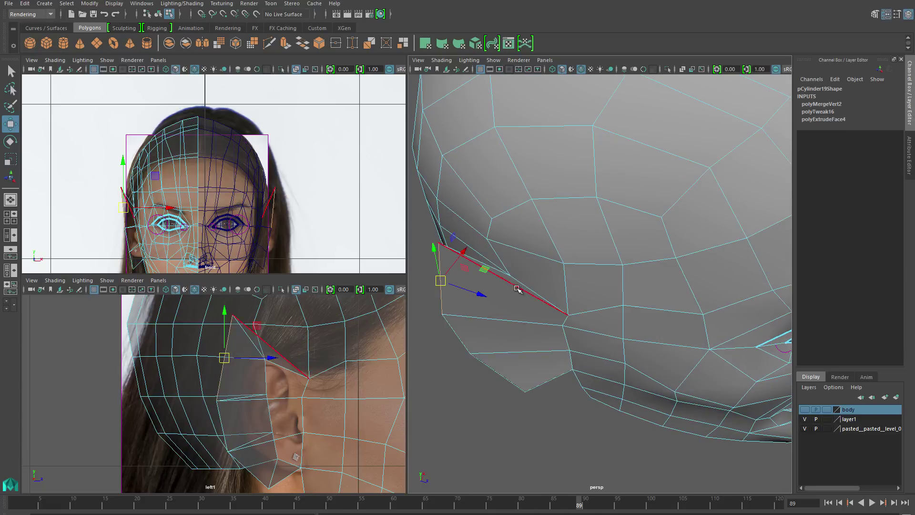
{"action": "left_click", "coordinate": [529, 324], "text": "shift"}
{"action": "left_click_drag", "start_coordinate": [529, 324], "coordinate": [513, 265], "text": "alt"}
{"action": "right_click", "coordinate": [513, 265], "text": "shift"}
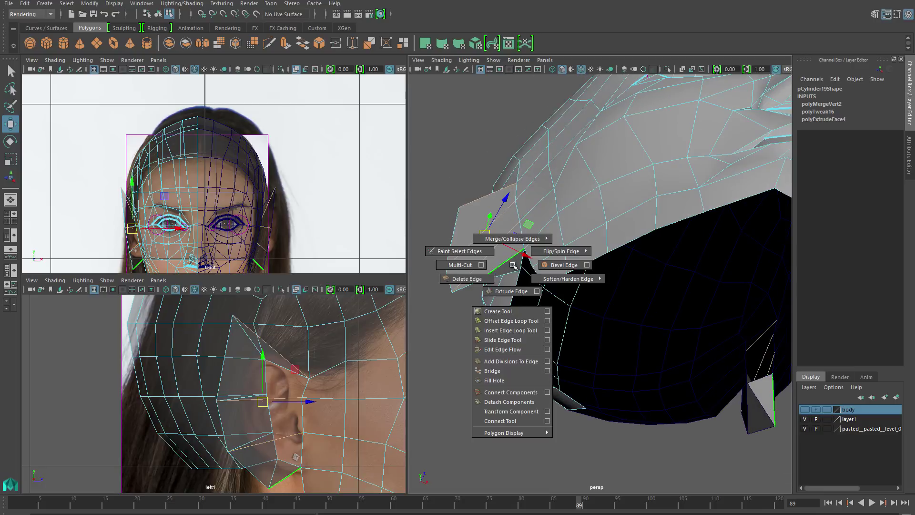
{"action": "left_click", "coordinate": [511, 393]}
{"action": "left_click_drag", "start_coordinate": [511, 393], "coordinate": [524, 261], "text": "alt"}
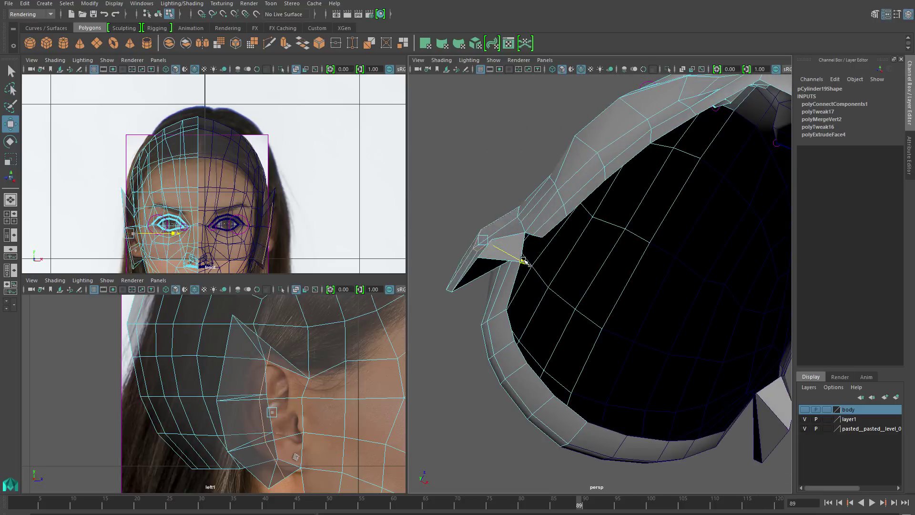
- Shift the new ear loop's vertices forward in the side view and move the vertices along the ear's front edge back to fit the reference
{"action": "left_click_drag", "start_coordinate": [505, 199], "coordinate": [578, 204], "text": "alt"}
{"action": "right_click_drag", "start_coordinate": [578, 204], "coordinate": [551, 184]}
{"action": "left_click", "coordinate": [570, 189]}
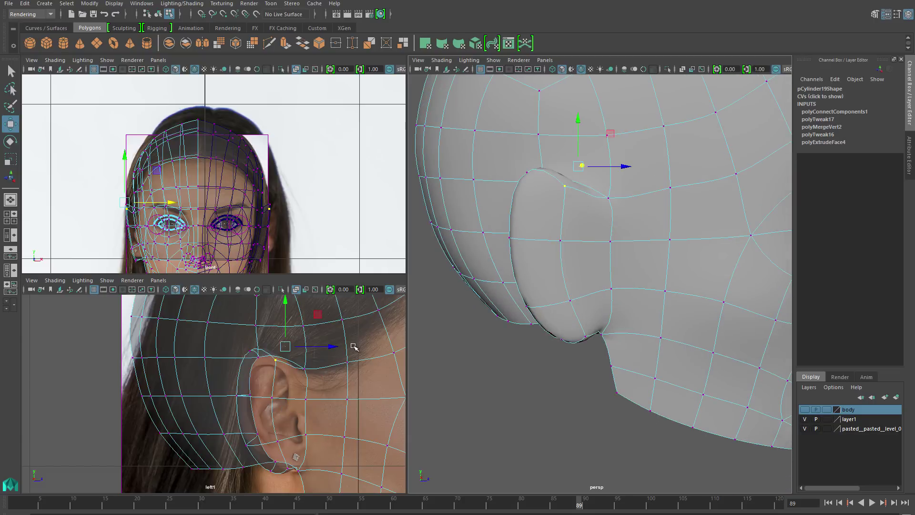
{"action": "left_click", "coordinate": [303, 355]}
{"action": "left_click_drag", "start_coordinate": [303, 355], "coordinate": [323, 359]}
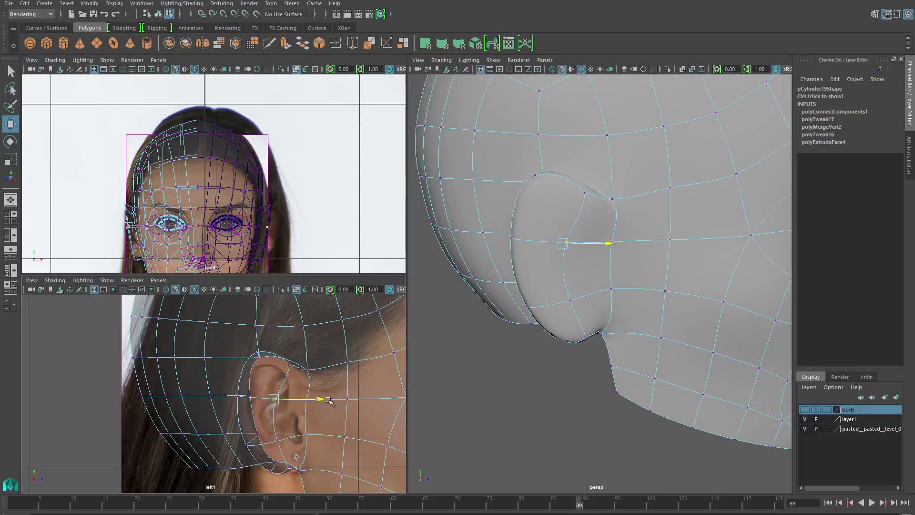
{"action": "left_click_drag", "start_coordinate": [329, 400], "coordinate": [343, 400]}
{"action": "left_click_drag", "start_coordinate": [326, 442], "coordinate": [345, 443]}
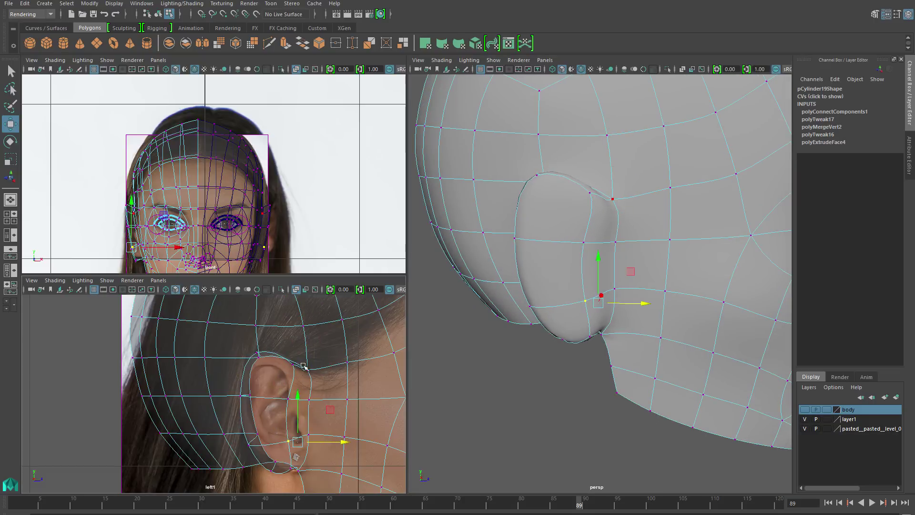
{"action": "left_click_drag", "start_coordinate": [654, 281], "coordinate": [592, 352], "text": "alt"}
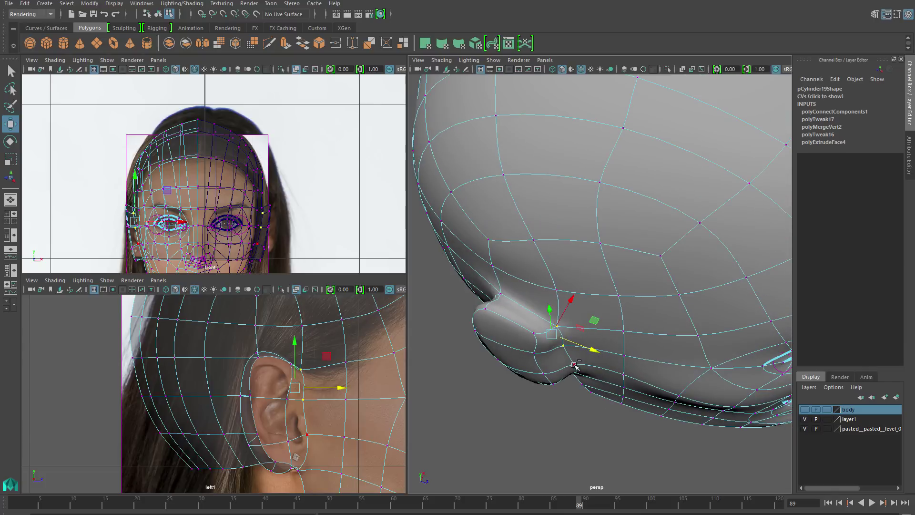
{"action": "left_click", "coordinate": [305, 434]}
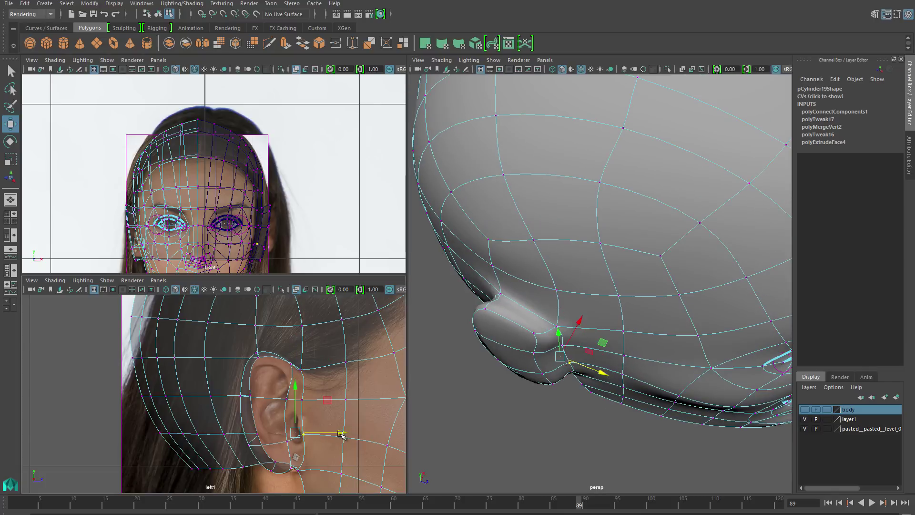
- Pull the vertices along the ear's rear edge and earlobe outward from the head in the front view to match the reference ear
{"action": "left_click", "coordinate": [291, 365], "text": "shift"}
{"action": "left_click_drag", "start_coordinate": [571, 372], "coordinate": [640, 272], "text": "alt"}
{"action": "left_click", "coordinate": [537, 332]}
{"action": "left_click", "coordinate": [533, 318], "text": "shift"}
{"action": "left_click_drag", "start_coordinate": [631, 341], "coordinate": [662, 372], "text": "alt"}
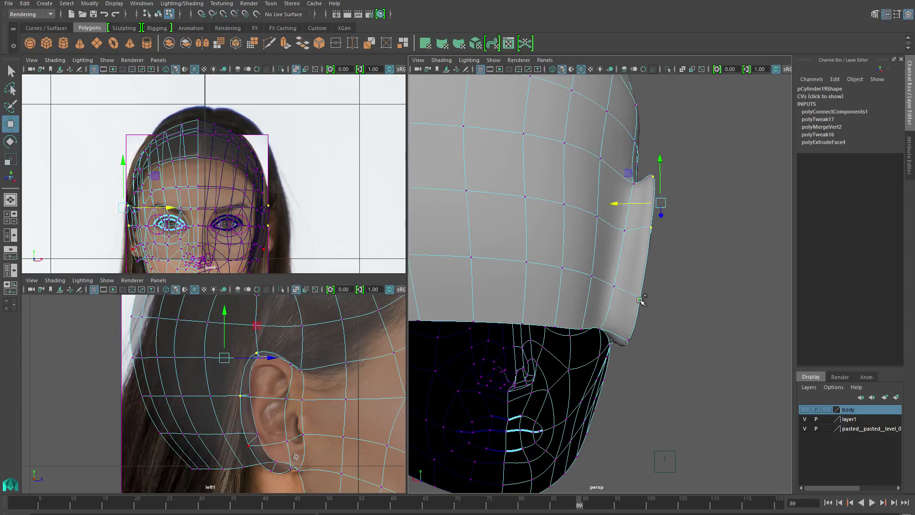
{"action": "key", "text": "f"}
{"action": "left_click_drag", "start_coordinate": [210, 170], "coordinate": [201, 170]}
{"action": "middle_click_drag", "start_coordinate": [218, 237], "coordinate": [197, 224], "text": "alt"}
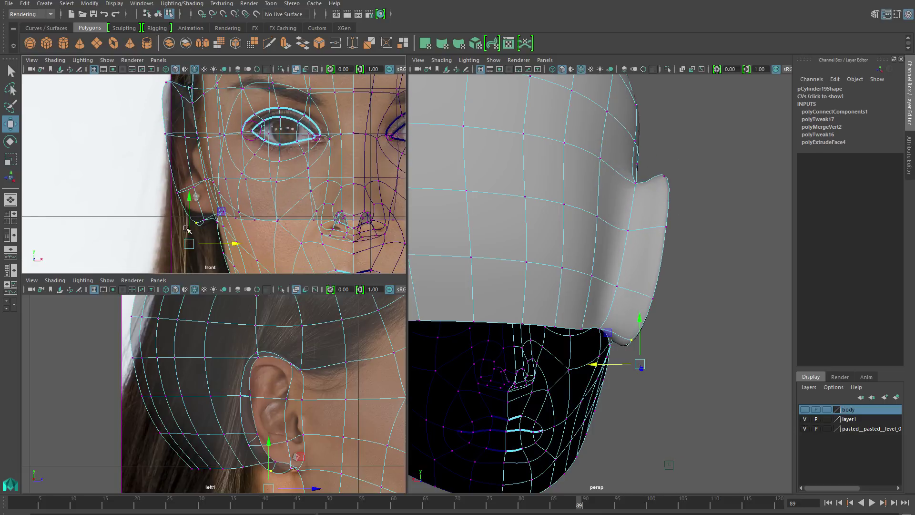
{"action": "left_click_drag", "start_coordinate": [191, 137], "coordinate": [186, 141]}
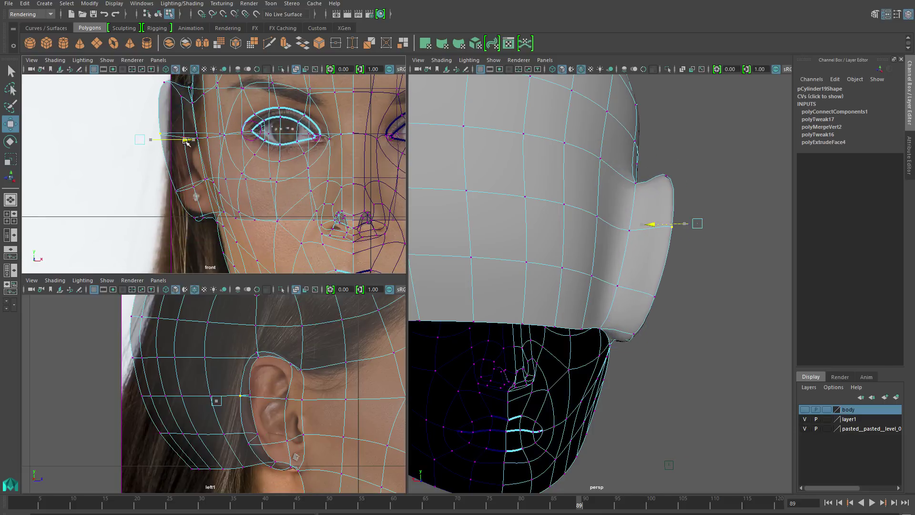
- Adjust the vertices of the ear's vertical loop and pull the middle vertex of its rear edge backward to round the ear's outline
{"action": "left_click_drag", "start_coordinate": [419, 232], "coordinate": [466, 258], "text": "alt"}
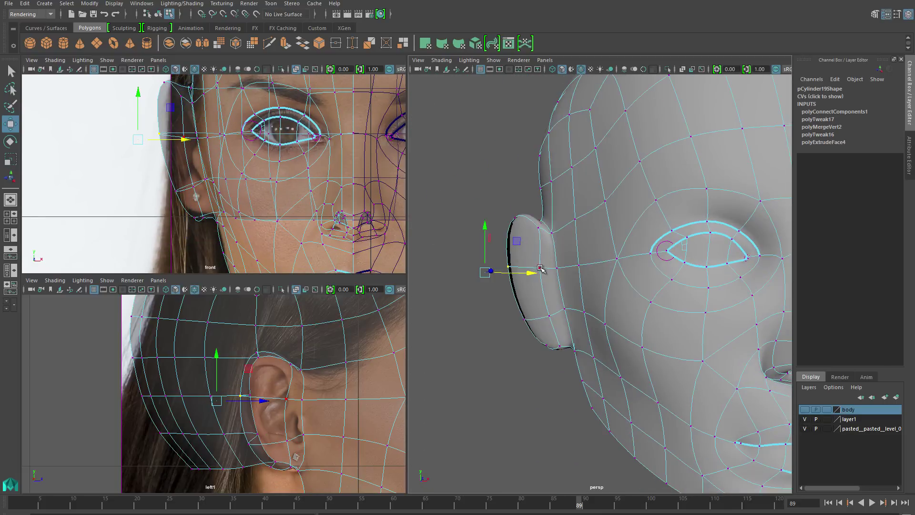
{"action": "left_click_drag", "start_coordinate": [541, 269], "coordinate": [587, 263]}
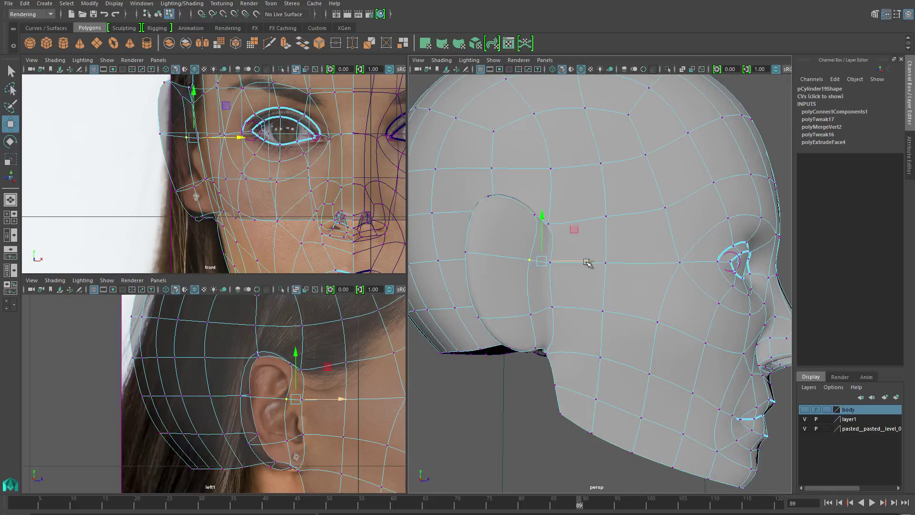
{"action": "left_click", "coordinate": [529, 315]}
{"action": "left_click_drag", "start_coordinate": [529, 315], "coordinate": [620, 314], "text": "alt"}
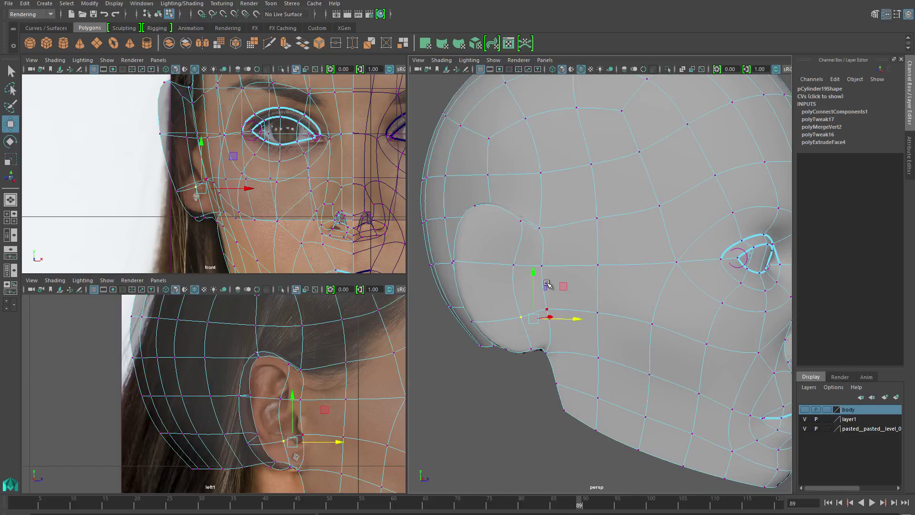
{"action": "left_click_drag", "start_coordinate": [523, 227], "coordinate": [613, 212], "text": "alt"}
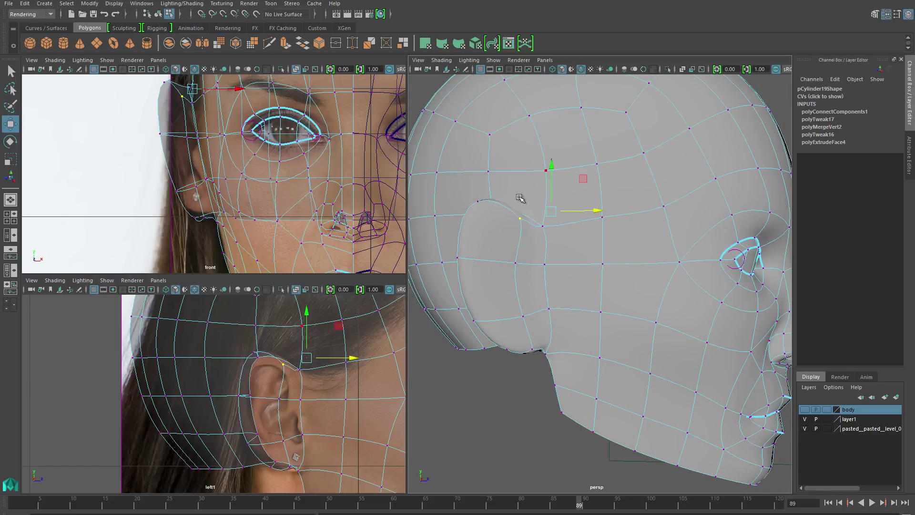
{"action": "left_click_drag", "start_coordinate": [482, 203], "coordinate": [511, 191], "text": "alt"}
{"action": "left_click", "coordinate": [479, 210]}
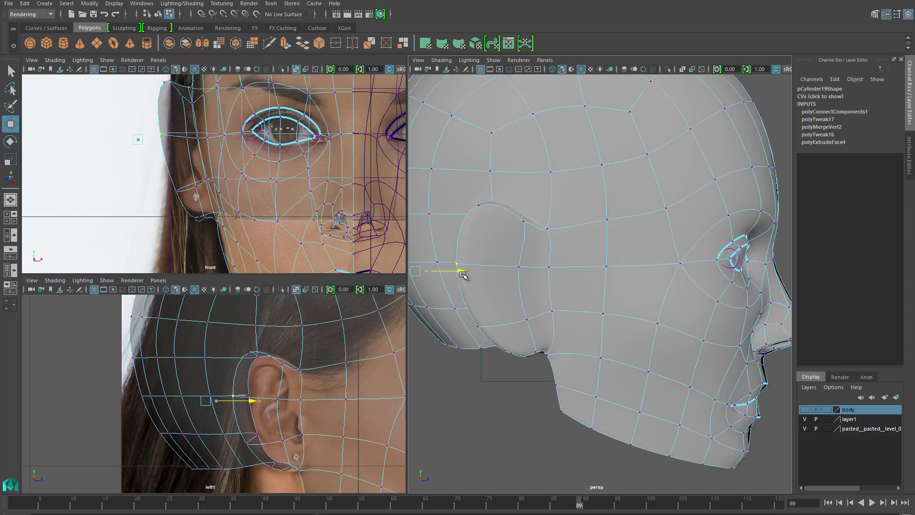
{"action": "left_click_drag", "start_coordinate": [462, 275], "coordinate": [461, 302], "text": "alt"}
{"action": "scroll", "coordinate": [461, 302], "scroll_direction": "down", "scroll_amount": 5}
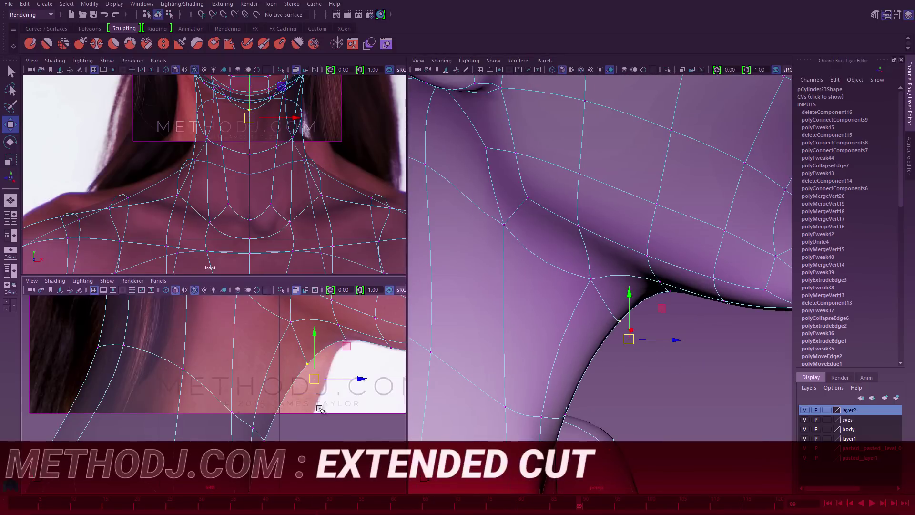
- Display the head unsmoothed and widen the selected edge across the back of the skull by transforming it sideways
{"action": "left_click_drag", "start_coordinate": [645, 348], "coordinate": [422, 348], "text": "alt"}
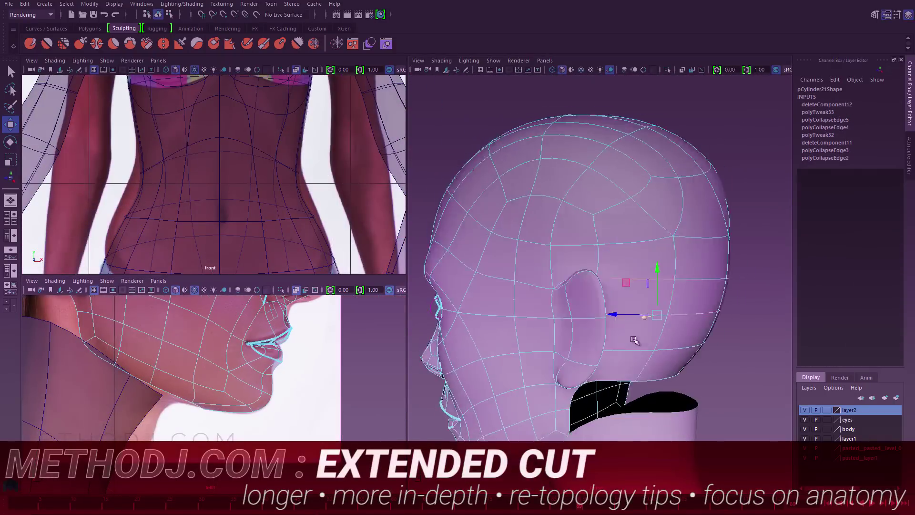
{"action": "left_click_drag", "start_coordinate": [634, 340], "coordinate": [593, 248], "text": "alt"}
{"action": "key", "text": "1"}
{"action": "right_click_drag", "start_coordinate": [592, 248], "coordinate": [582, 420], "text": "shift"}
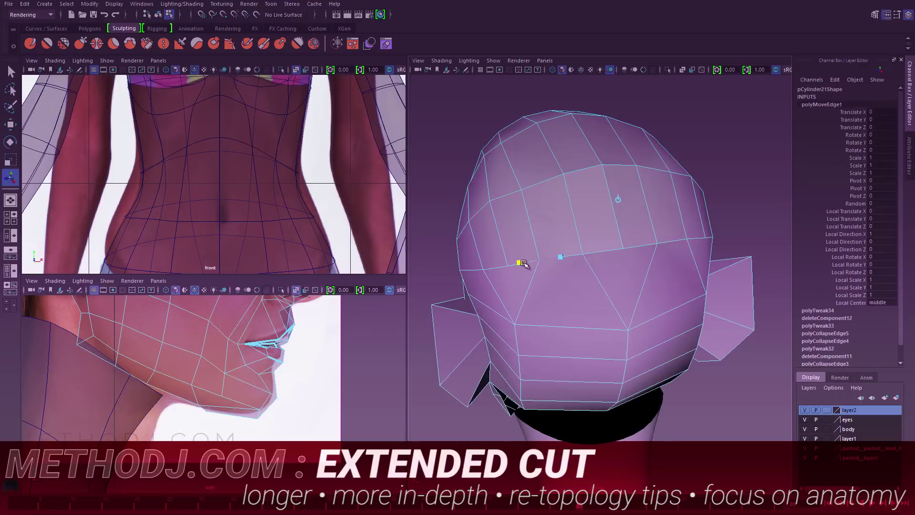
{"action": "left_click_drag", "start_coordinate": [523, 264], "coordinate": [471, 270]}
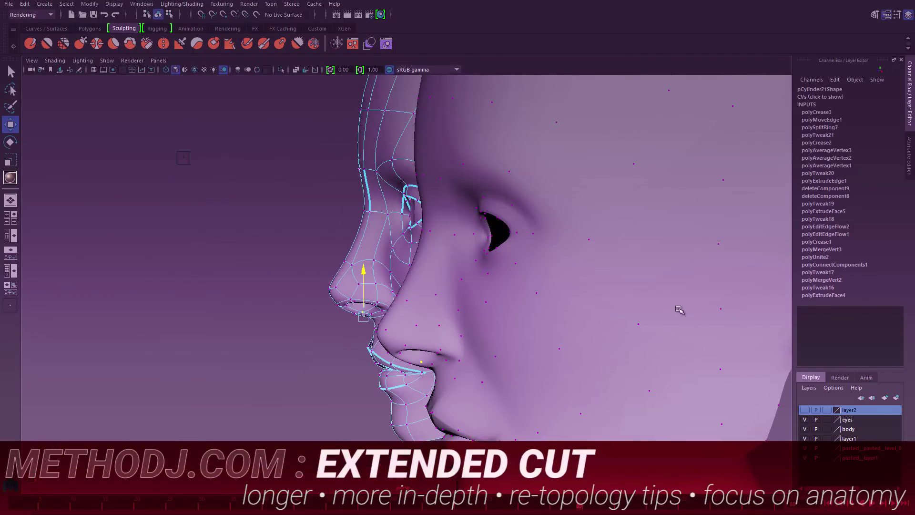
{"action": "key", "text": "space"}
{"action": "key", "text": "bracketleft"}
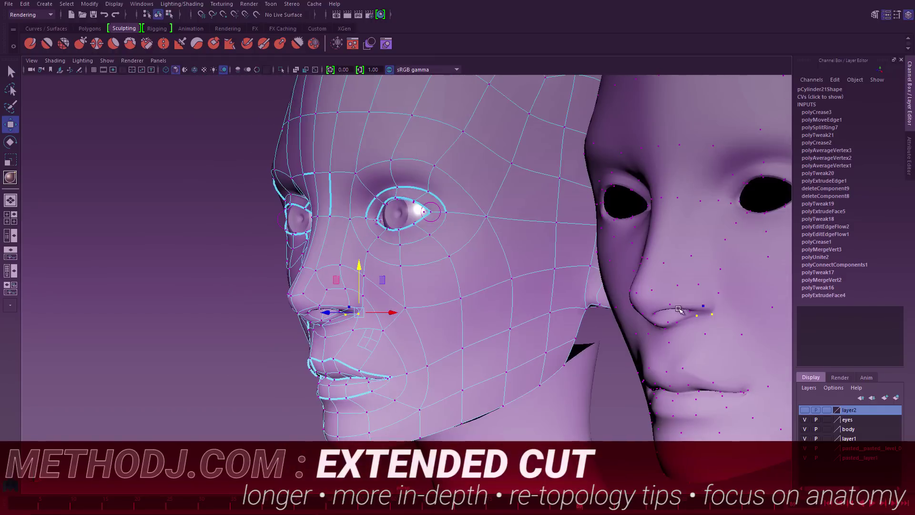
{"action": "key", "text": "bracketleft"}
{"action": "key", "text": "bracketleft"}
{"action": "key", "text": "bracketleft"}
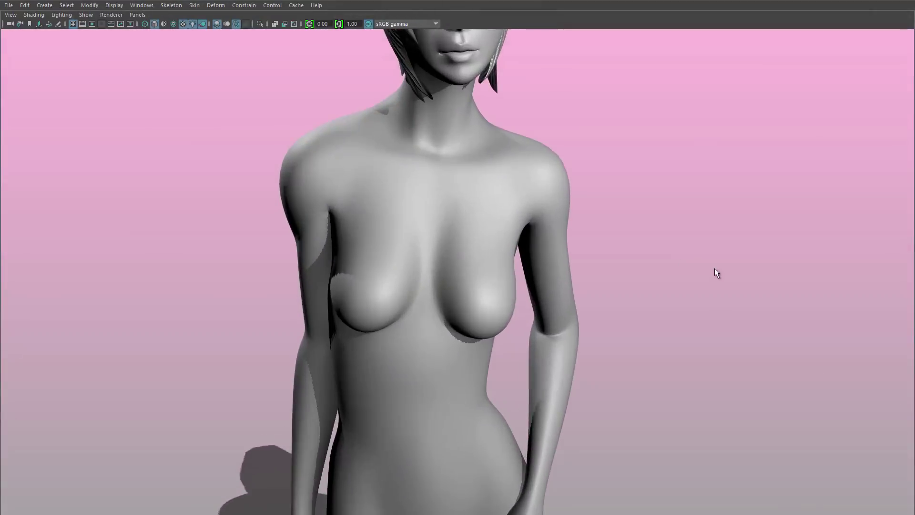
- Examine the finished character's face, hair and neck from several angles in the shaded perspective view
{"action": "left_click_drag", "start_coordinate": [714, 271], "coordinate": [609, 341], "text": "alt"}
{"action": "right_click_drag", "start_coordinate": [608, 341], "coordinate": [684, 361], "text": "alt"}
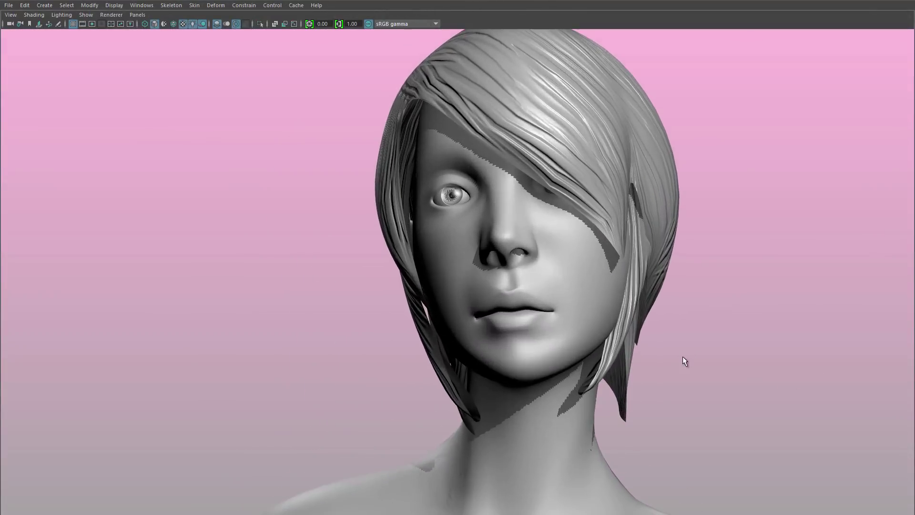
{"action": "left_click_drag", "start_coordinate": [684, 361], "coordinate": [560, 355], "text": "alt"}
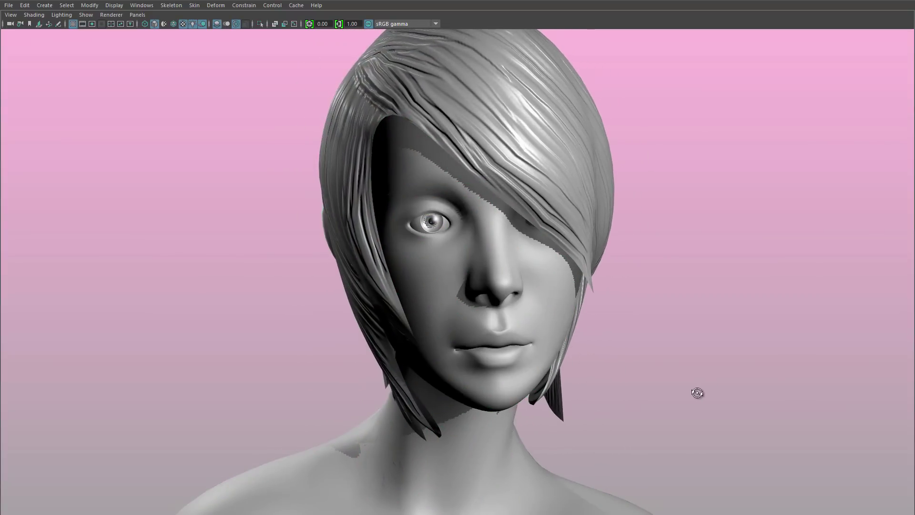
{"action": "left_click_drag", "start_coordinate": [697, 393], "coordinate": [688, 393], "text": "alt"}
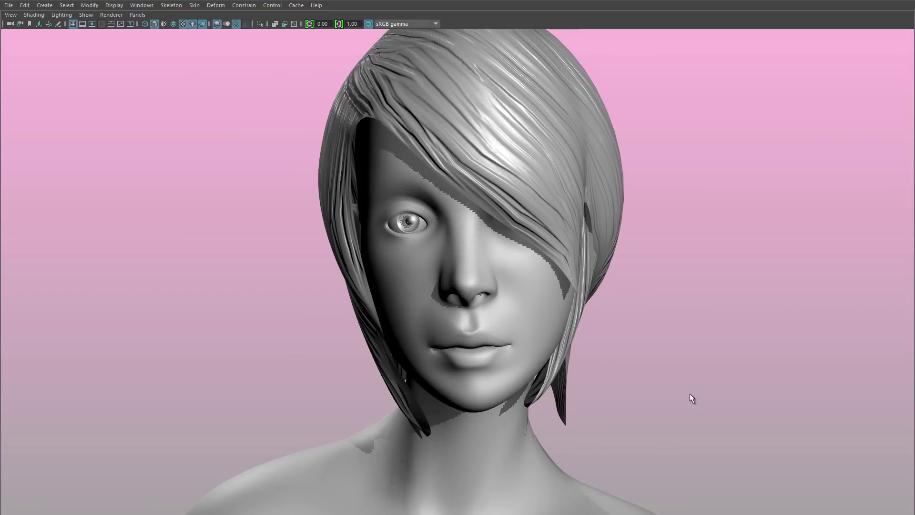